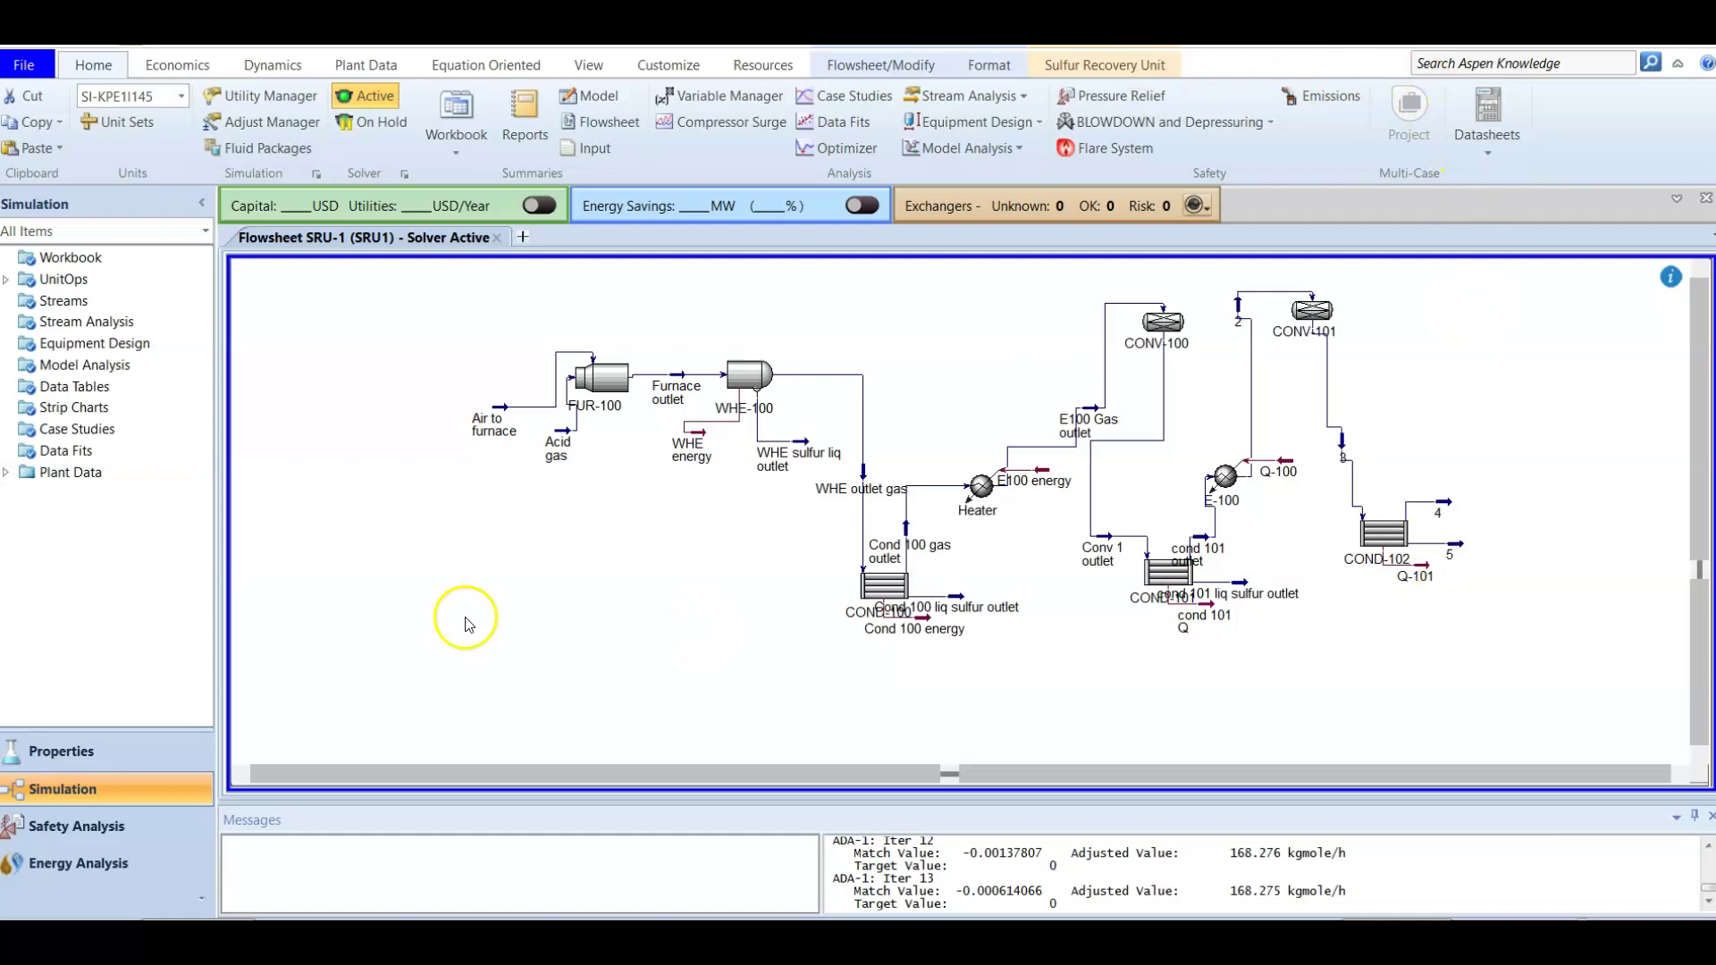
Go up to the main case, re-enter the SRU-1 subflowsheet, and show the Sulfur Recovery Unit tools
click(865, 67)
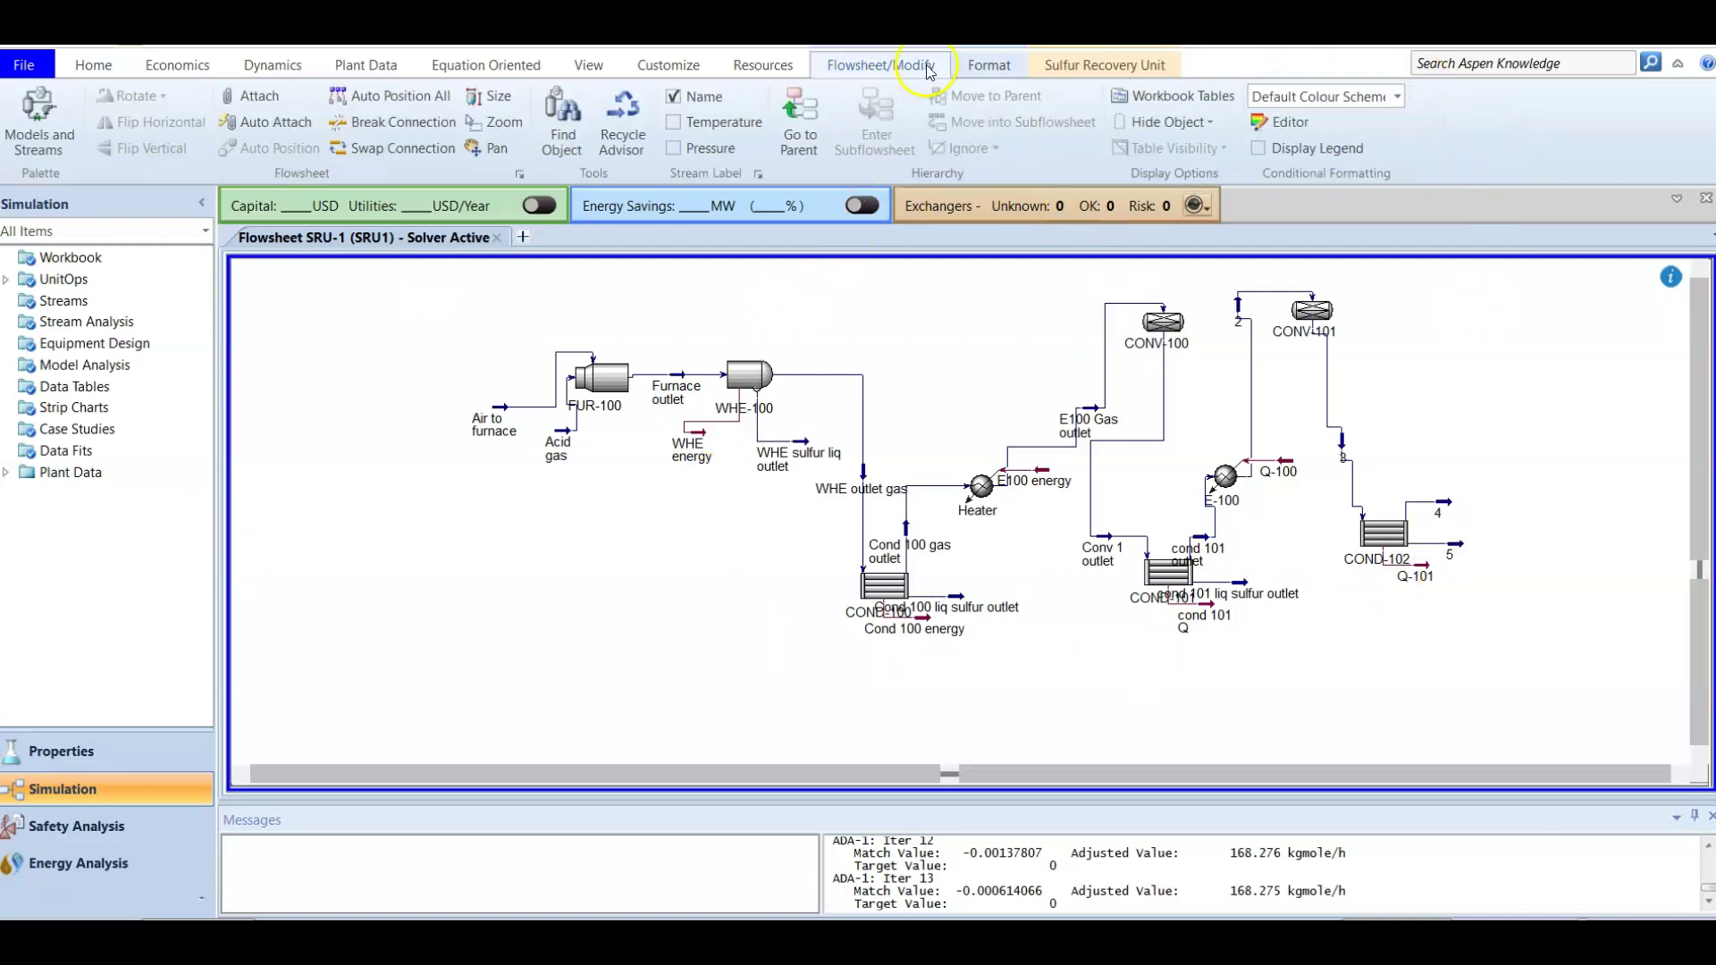
click(792, 149)
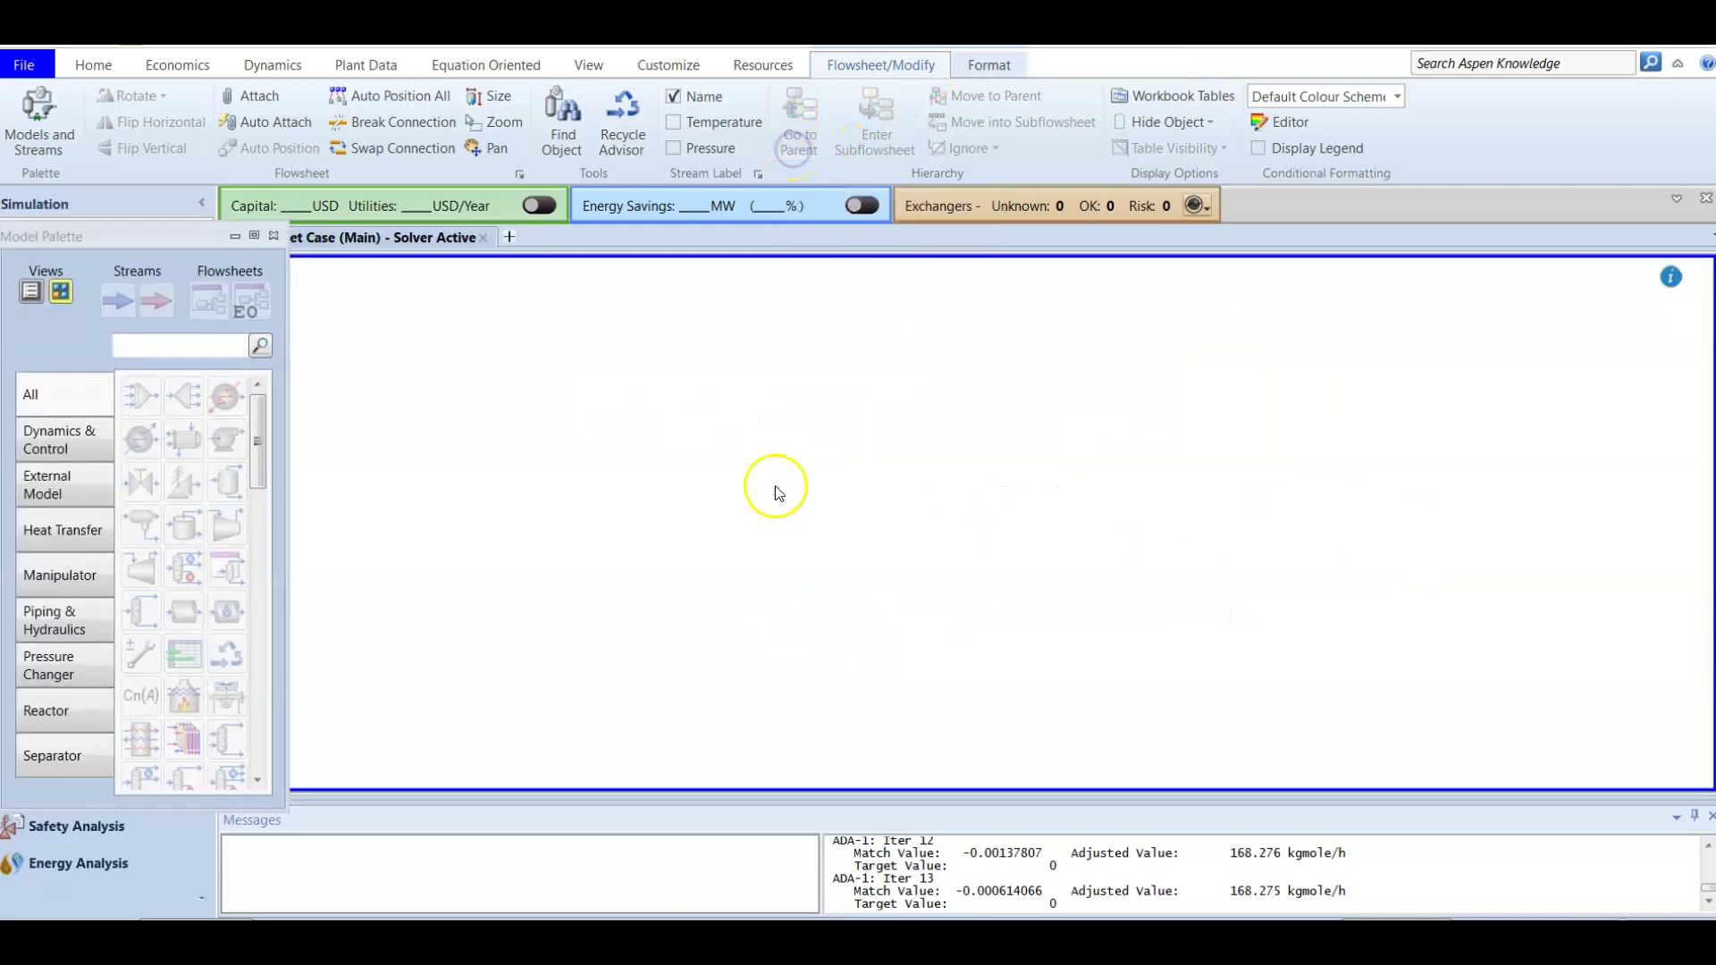
double_click(1037, 463)
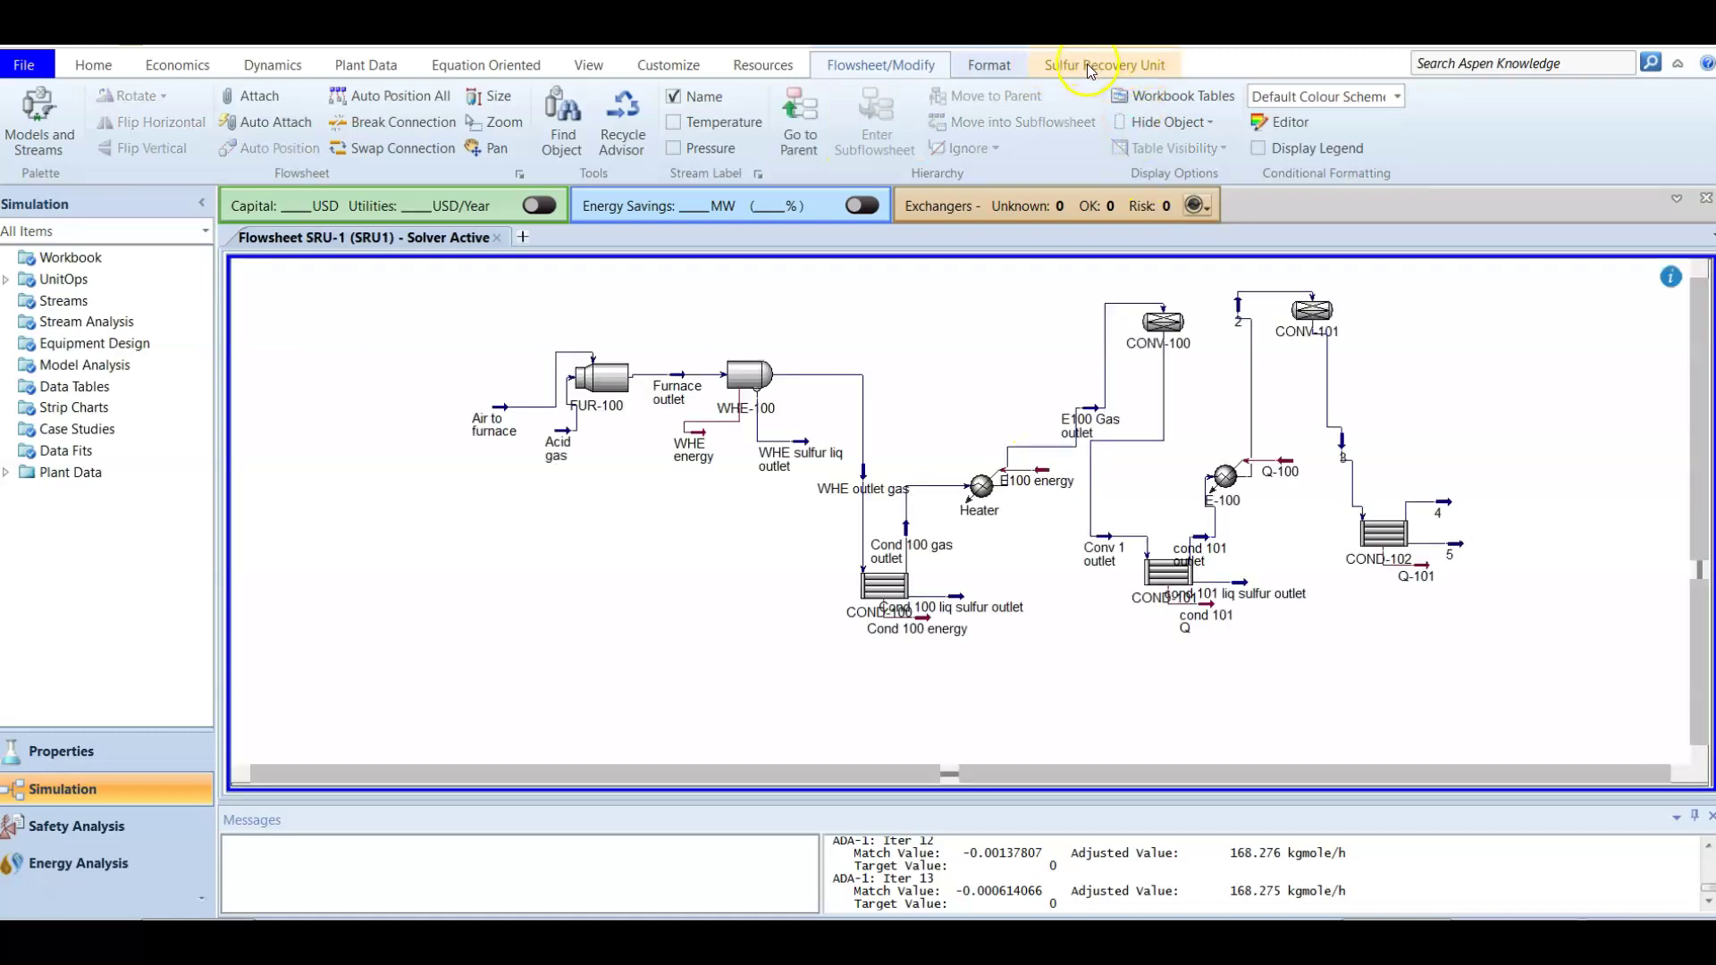
click(1088, 68)
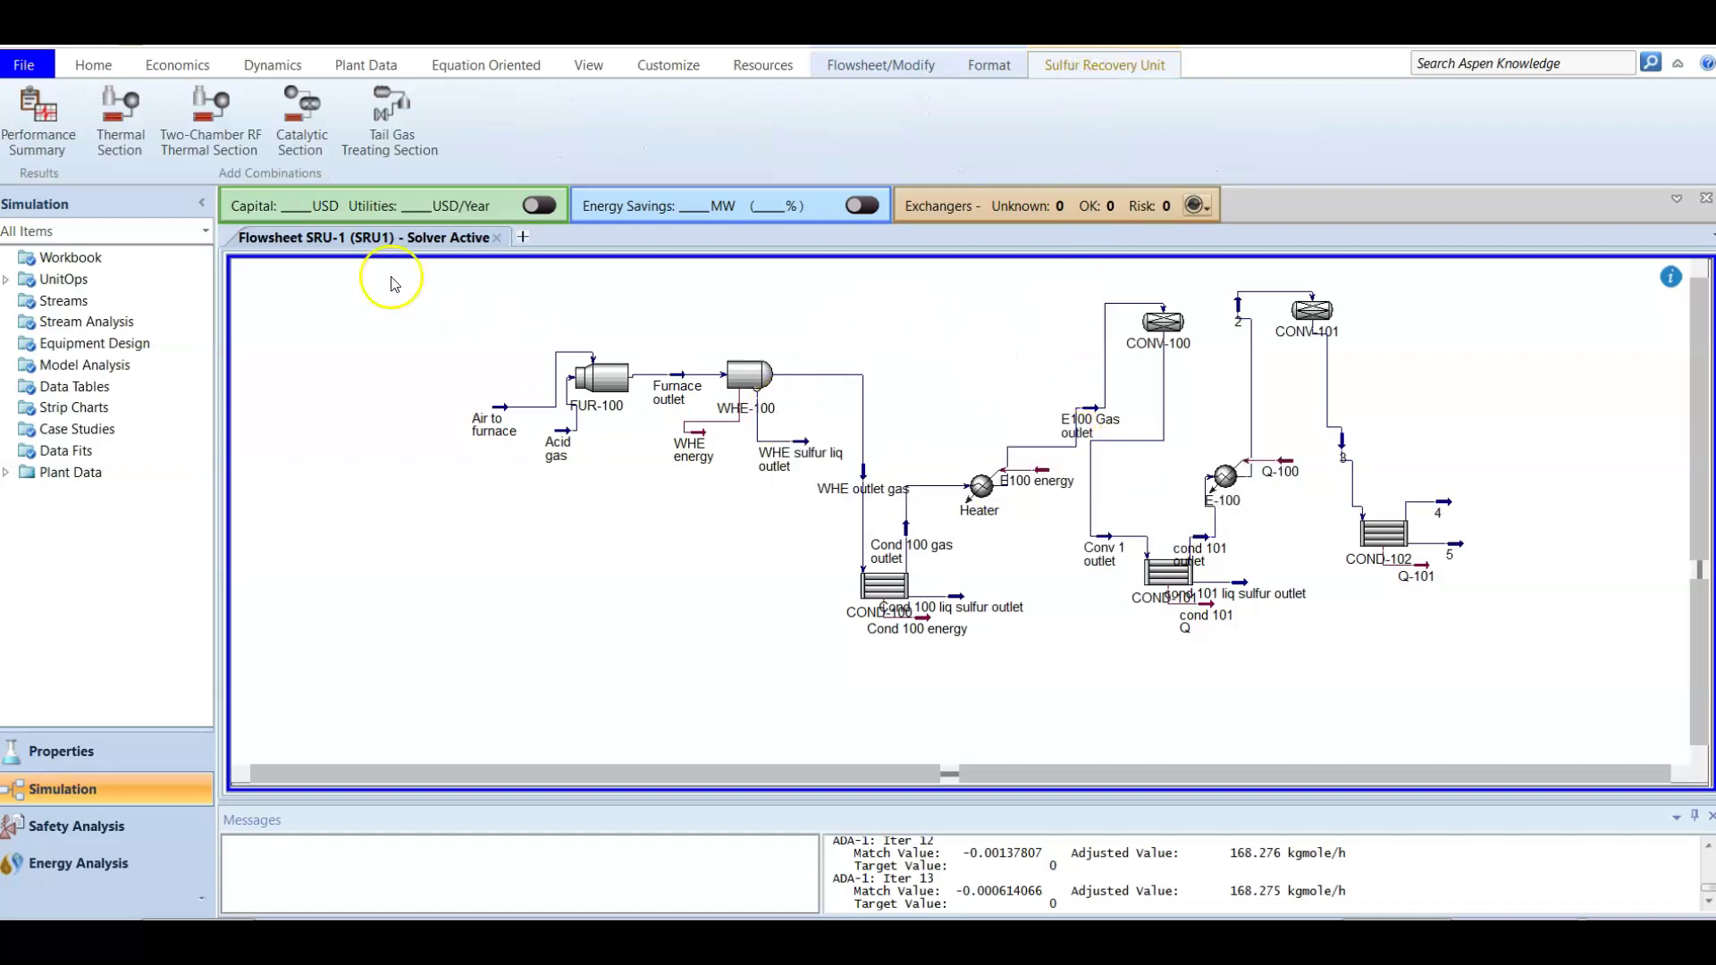
Open the SRU performance summary and compare unit conversions: FUR-100 69.70, CONV-100 89.14, CONV-101 58.58
click(51, 142)
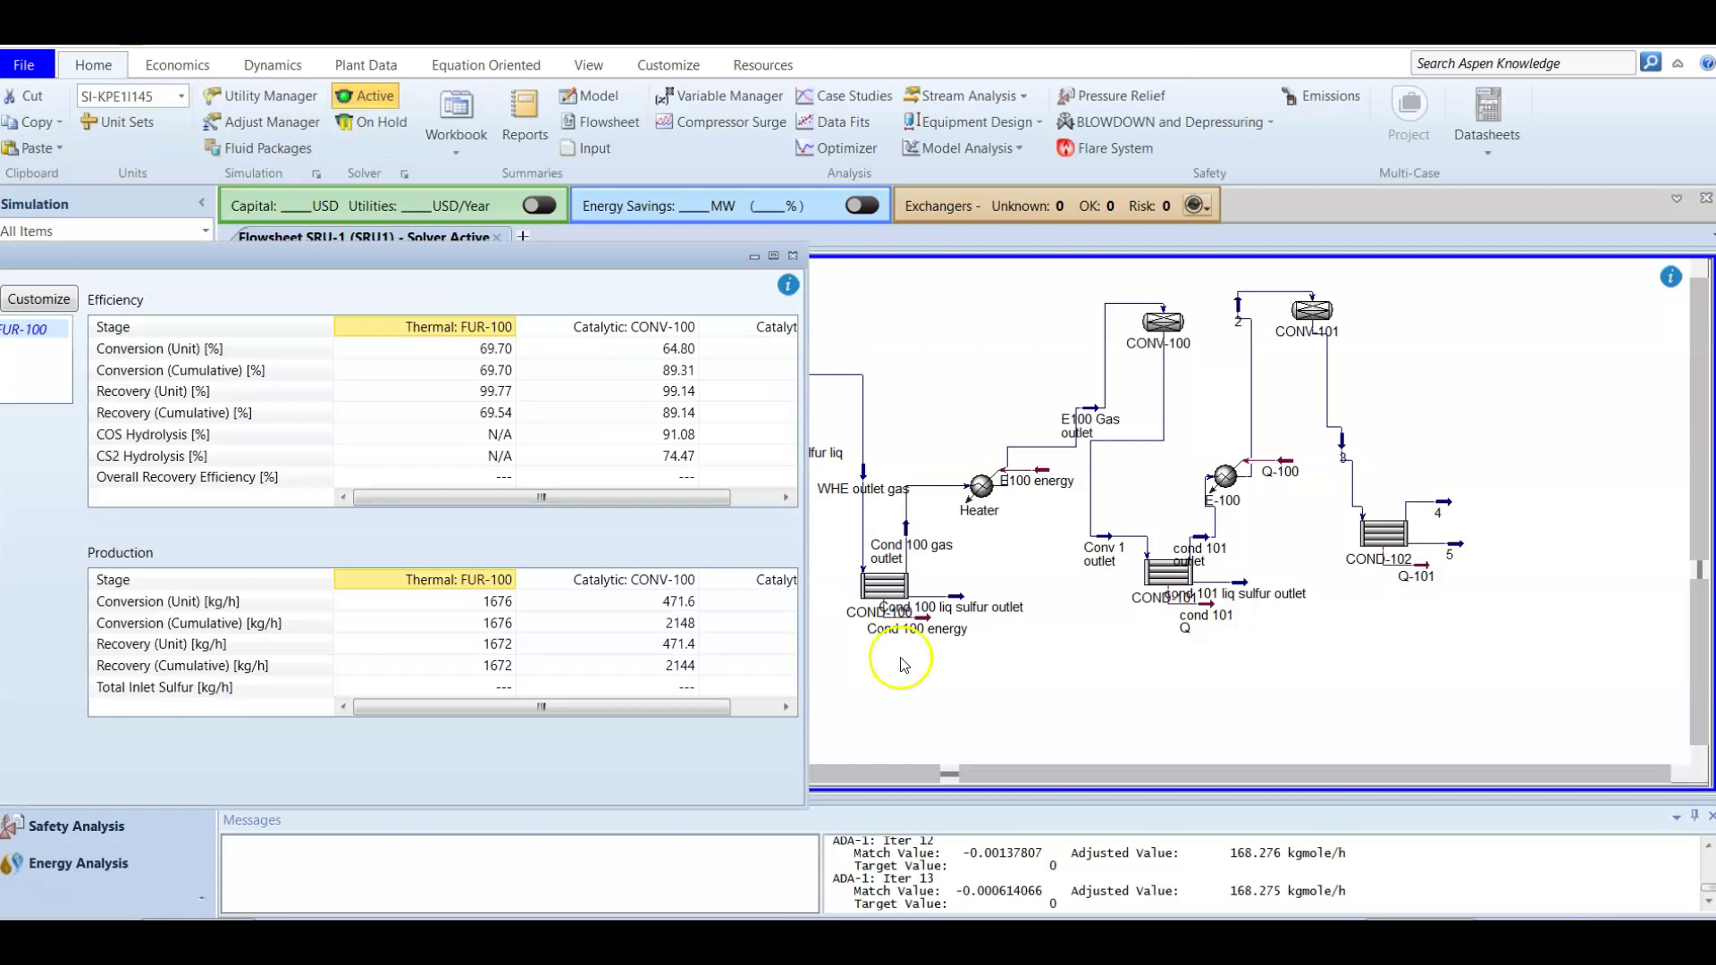
drag(310, 258, 466, 266)
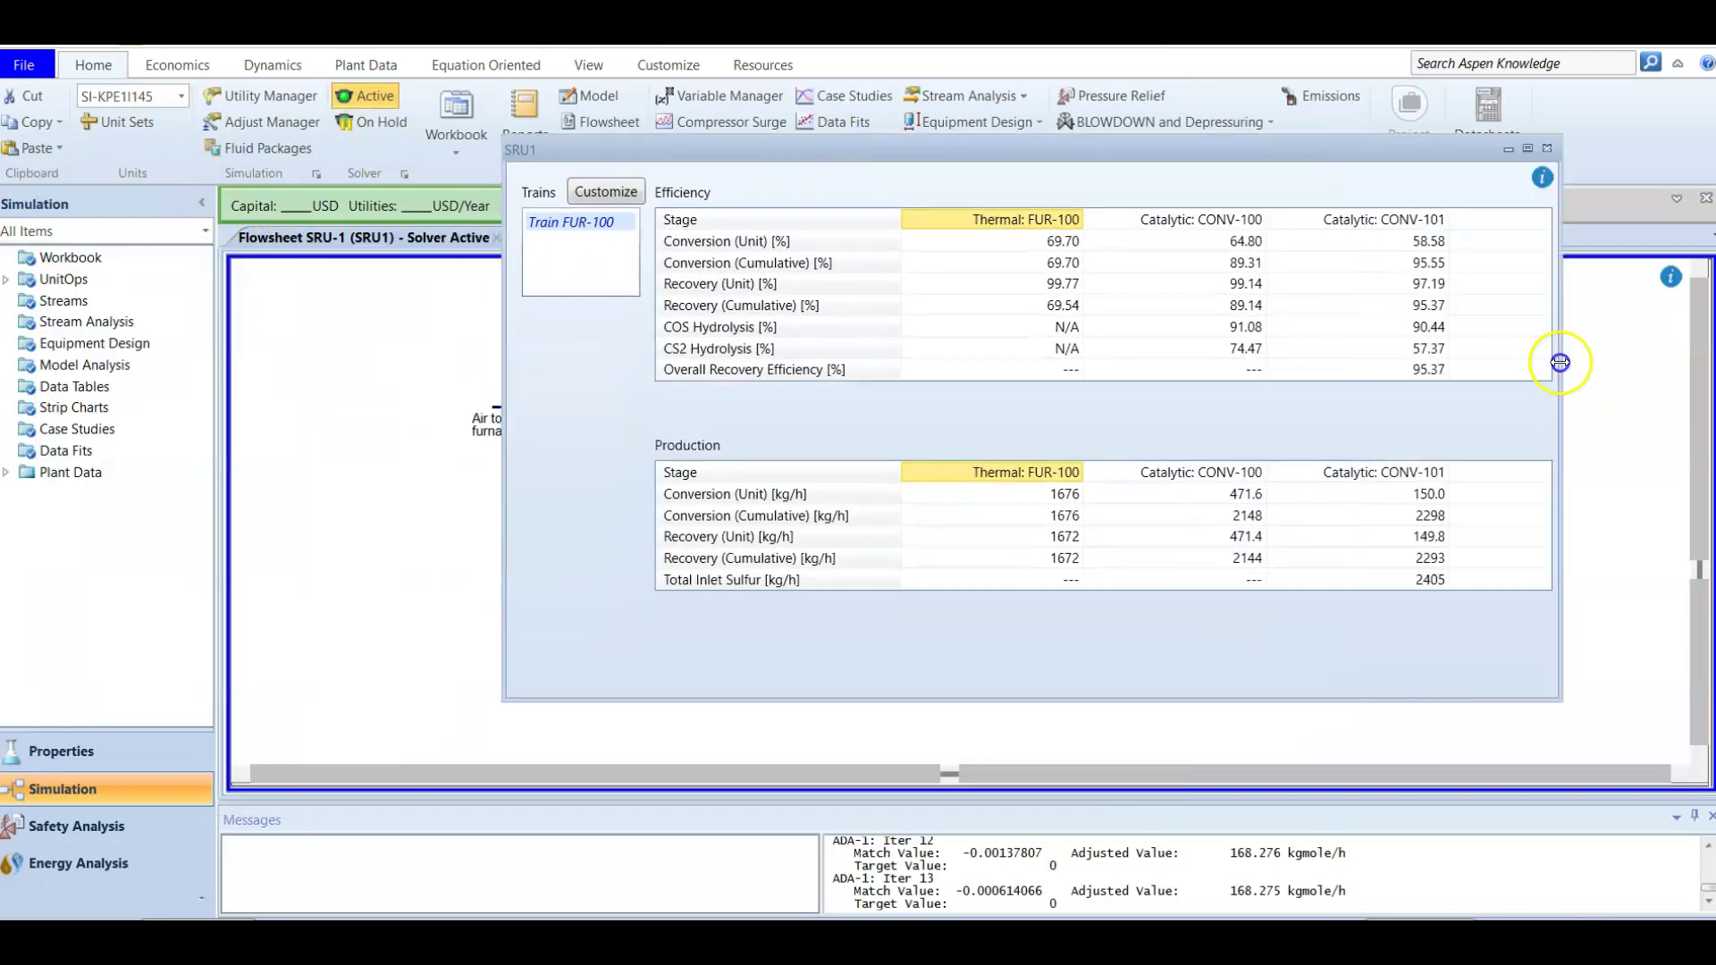
click(780, 243)
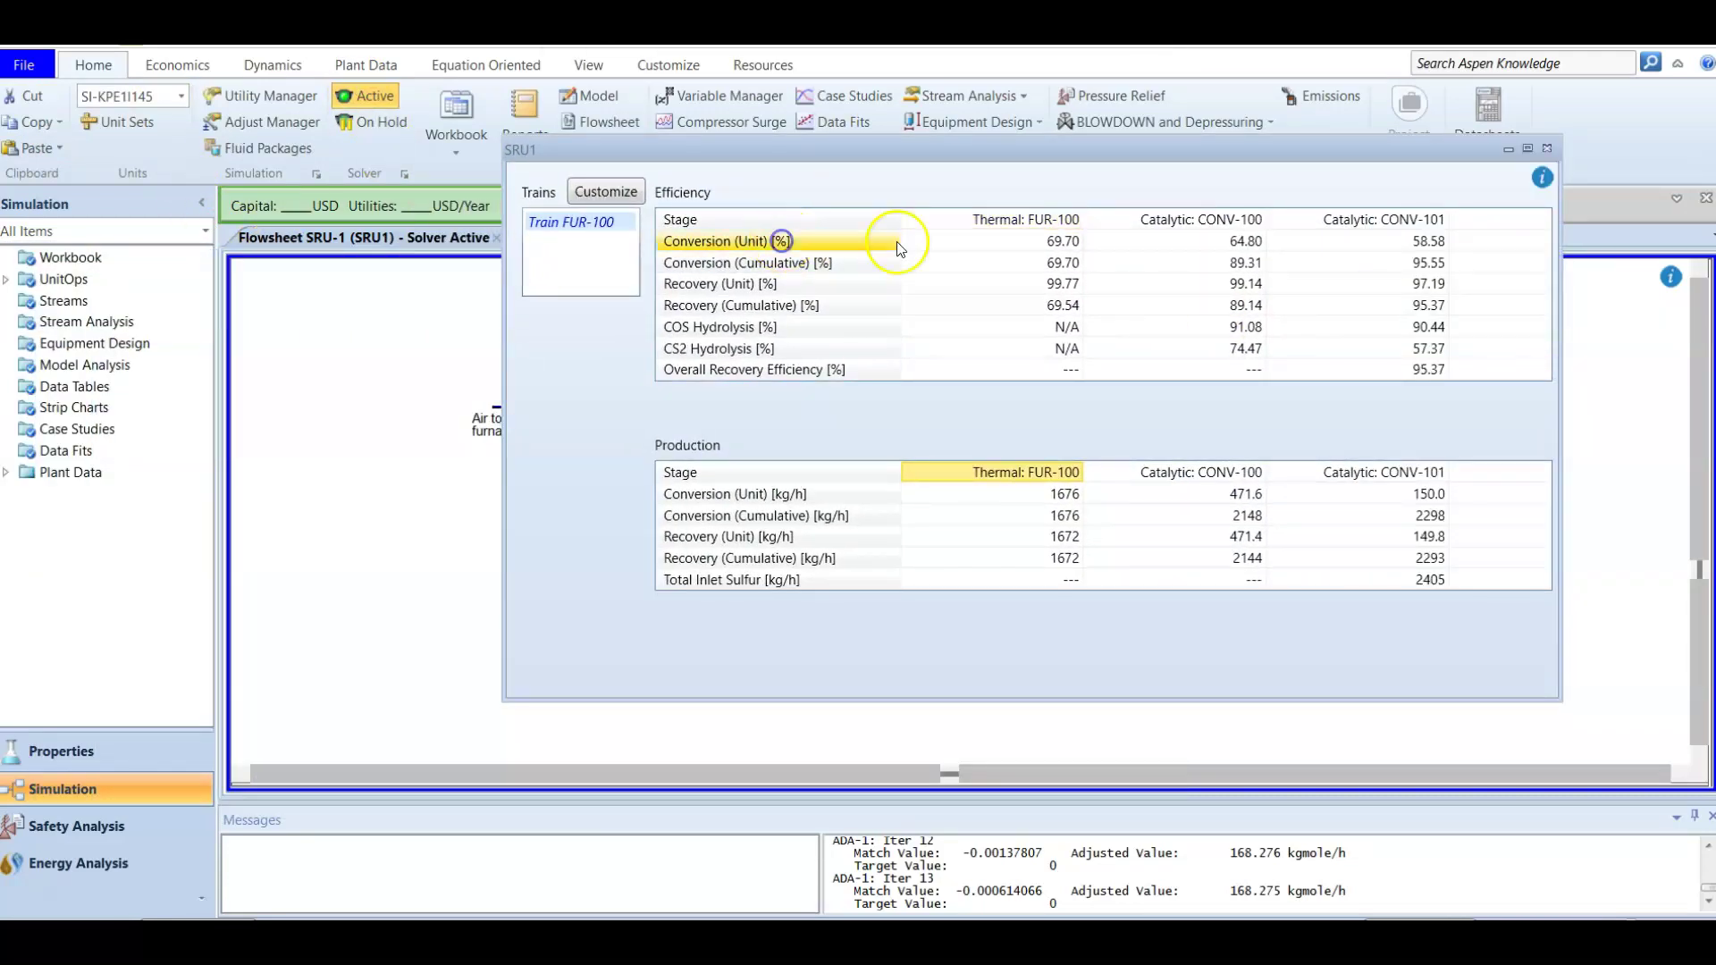
click(1062, 244)
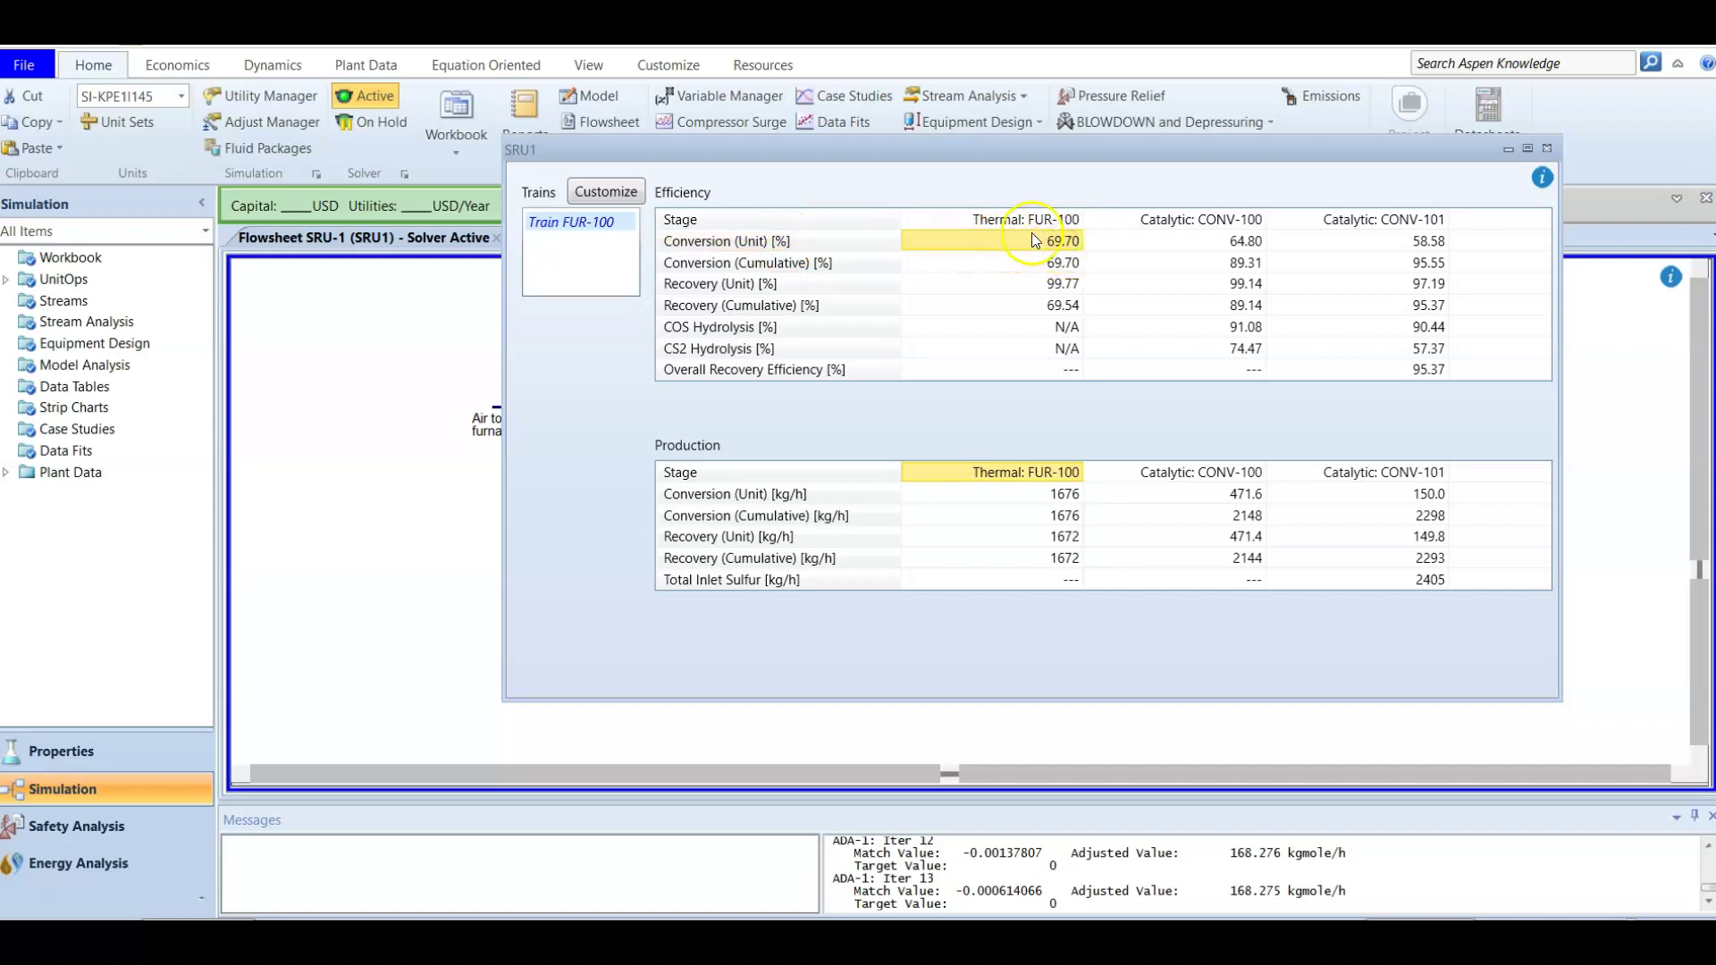
drag(1061, 243, 1241, 244)
drag(1243, 306, 1348, 304)
click(1428, 247)
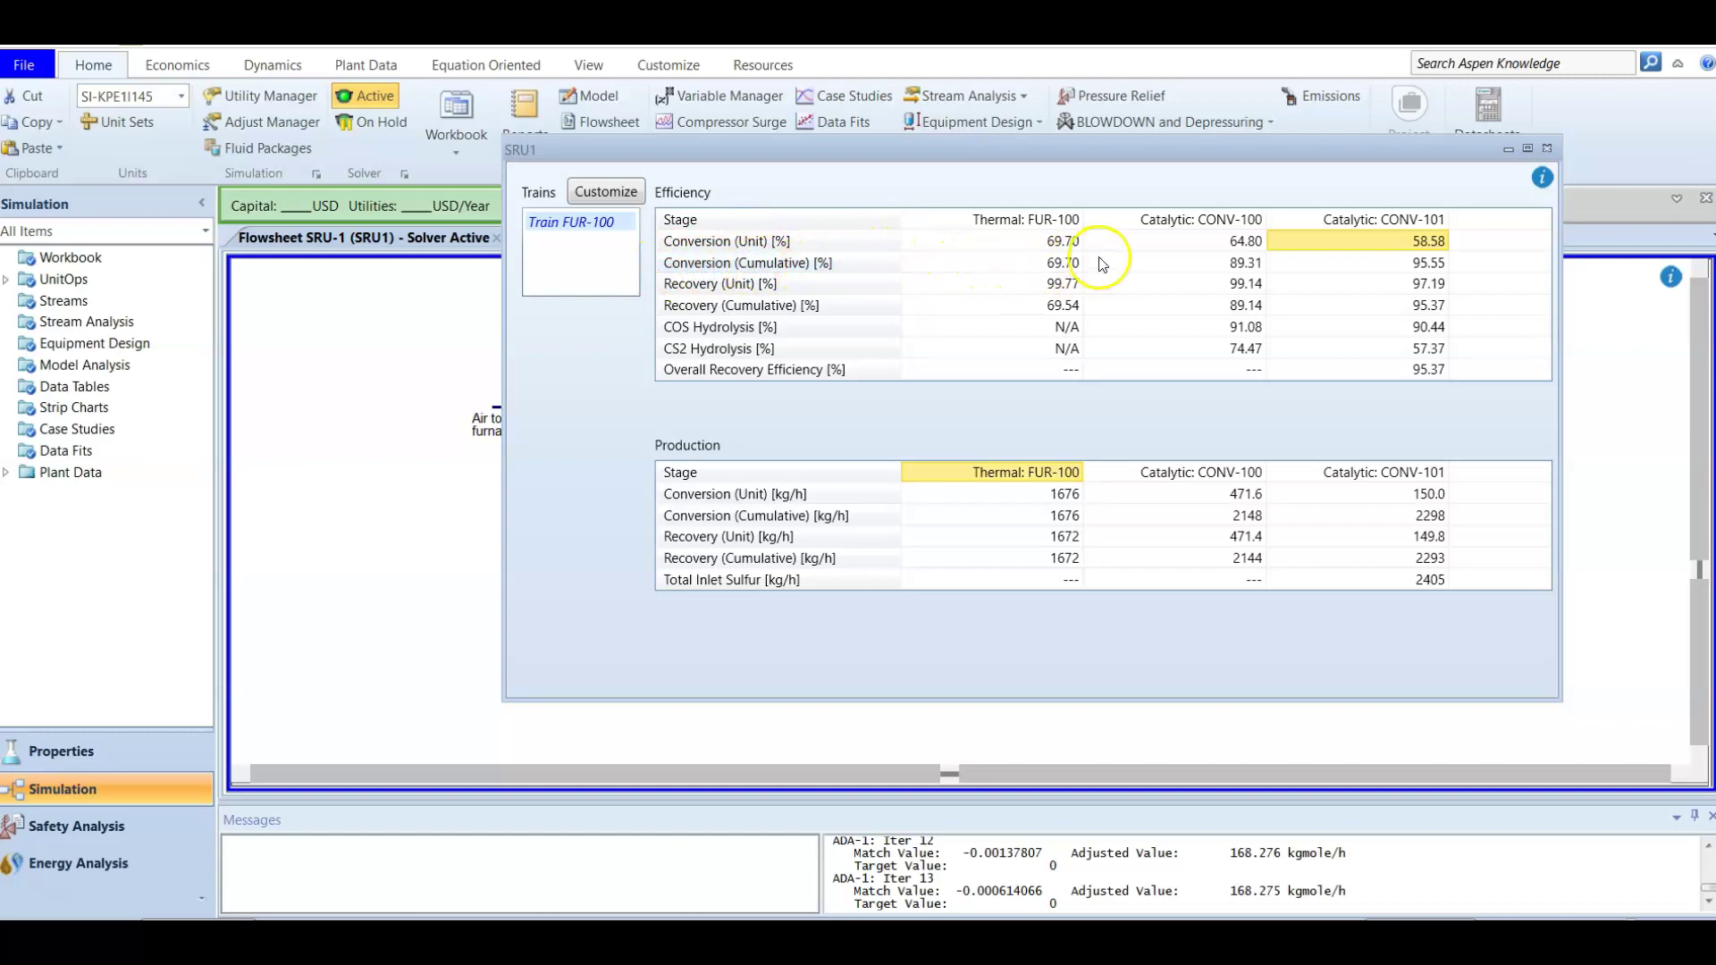
Check CONV-101's 95.55 cumulative conversion and the Recovery (Unit) row, then close the summary
click(1361, 266)
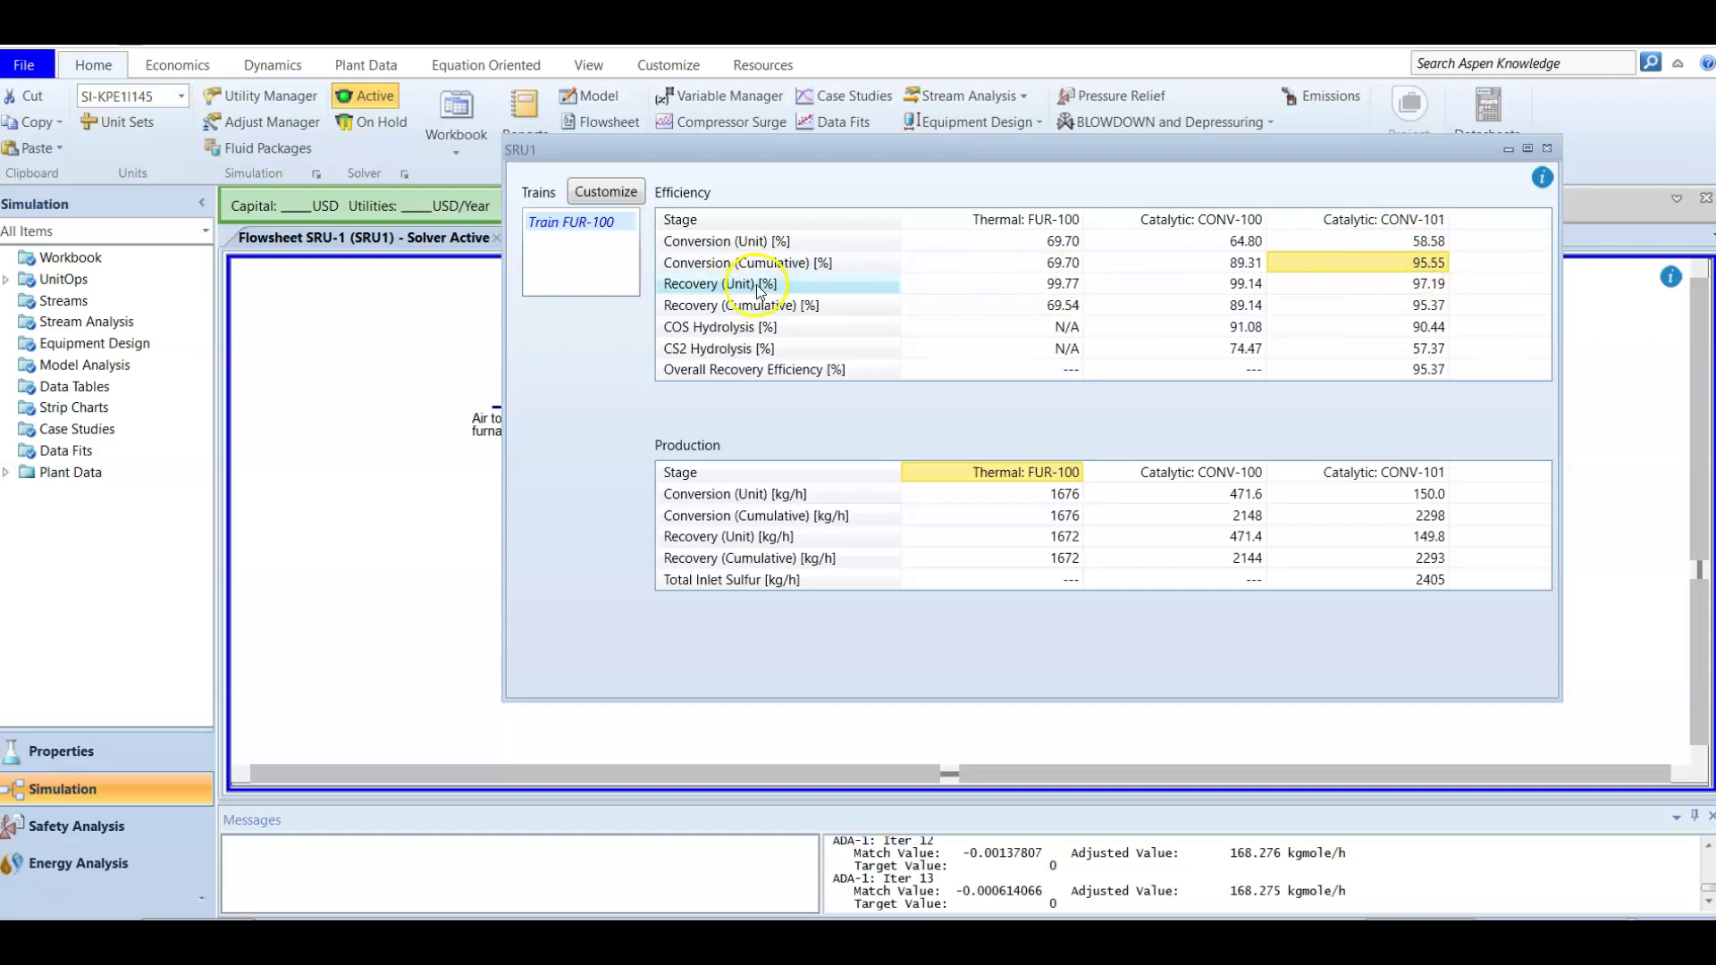
click(729, 286)
click(798, 293)
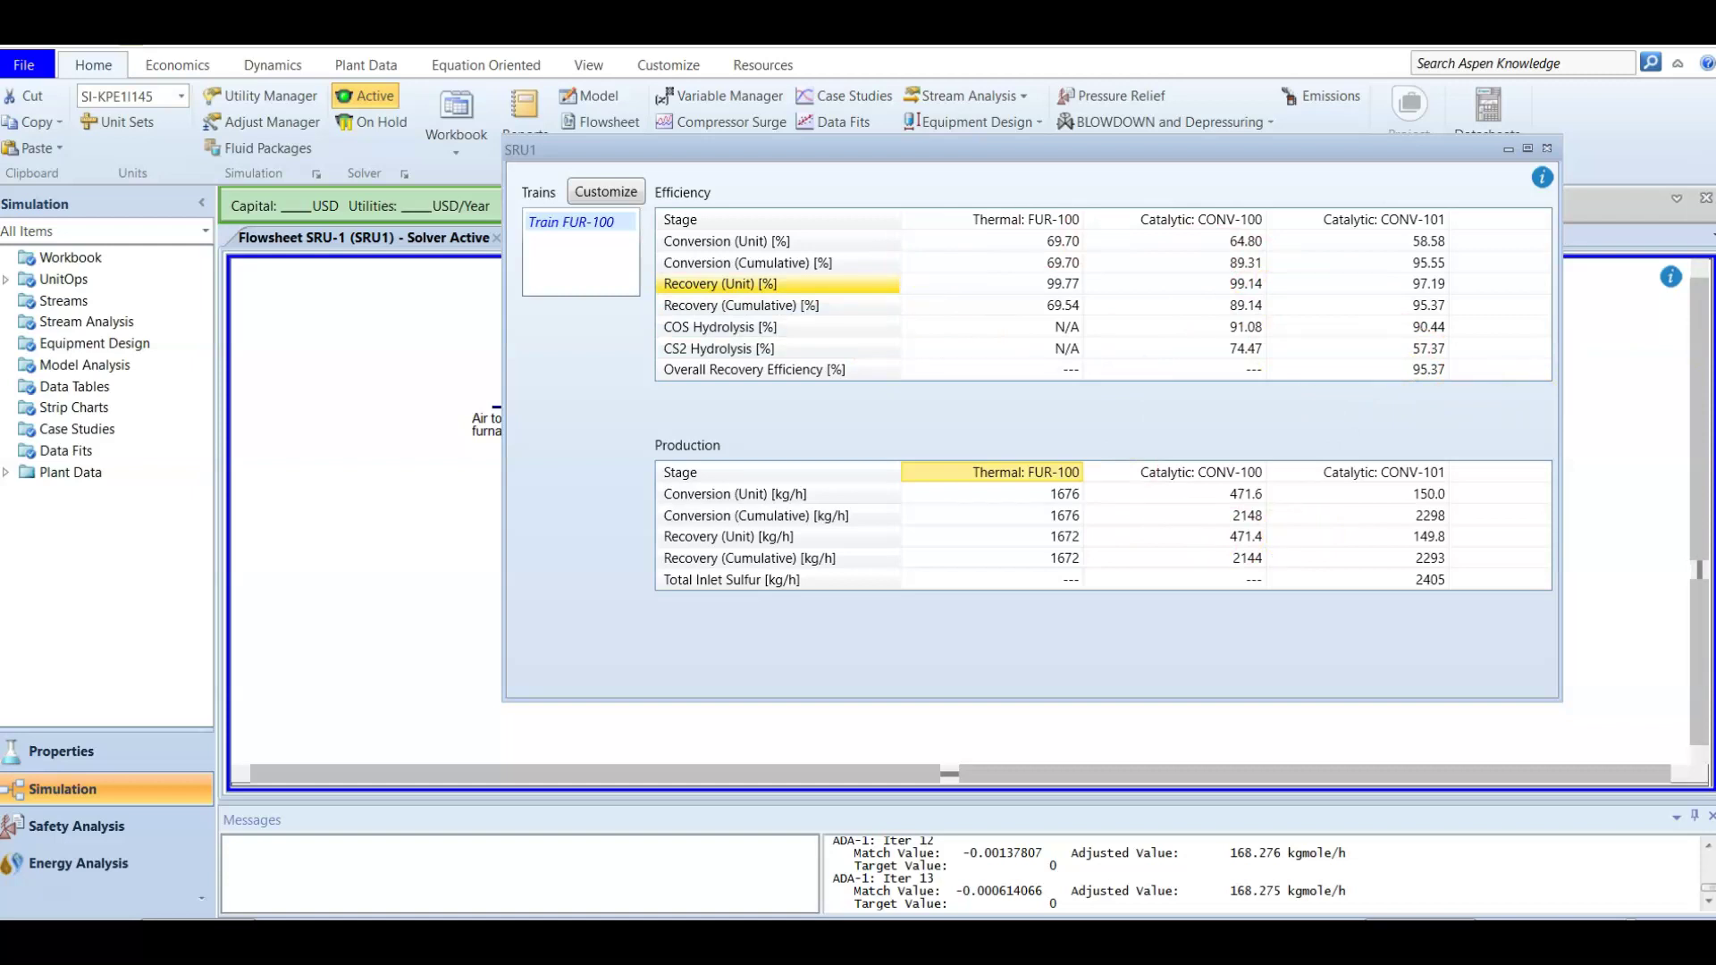
click(1548, 149)
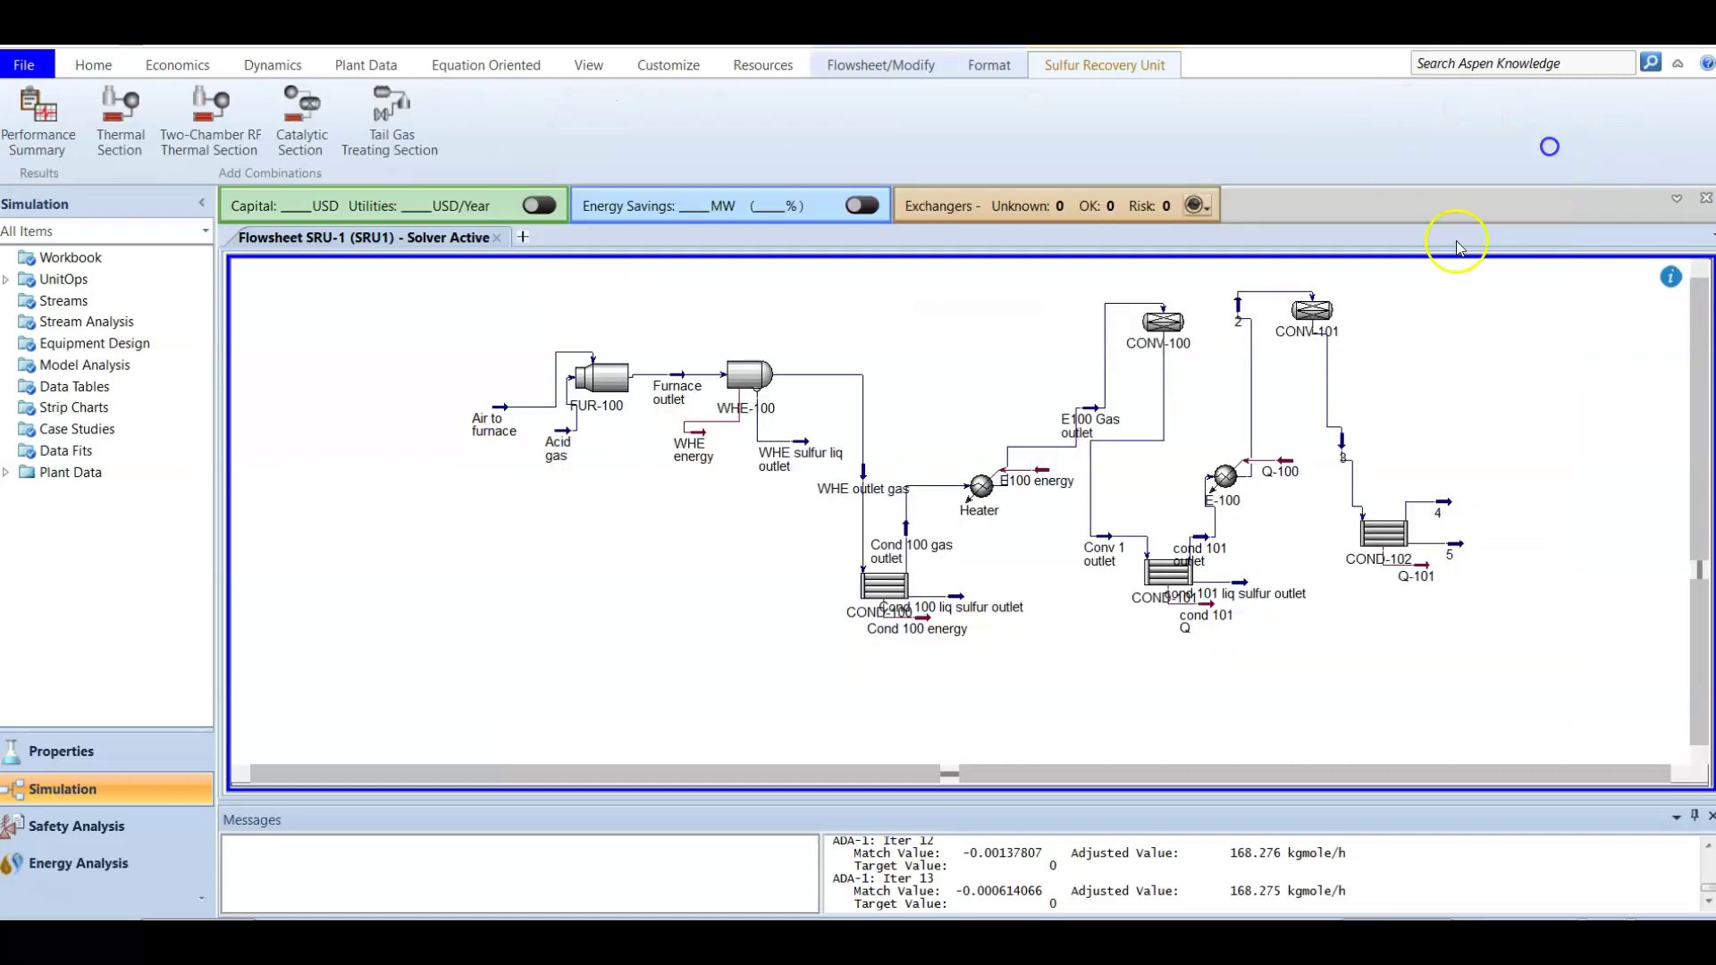
Place an Air Demand Analyzer, ADA-1, from the palette below the furnace feeds
click(594, 386)
click(613, 497)
key(F4)
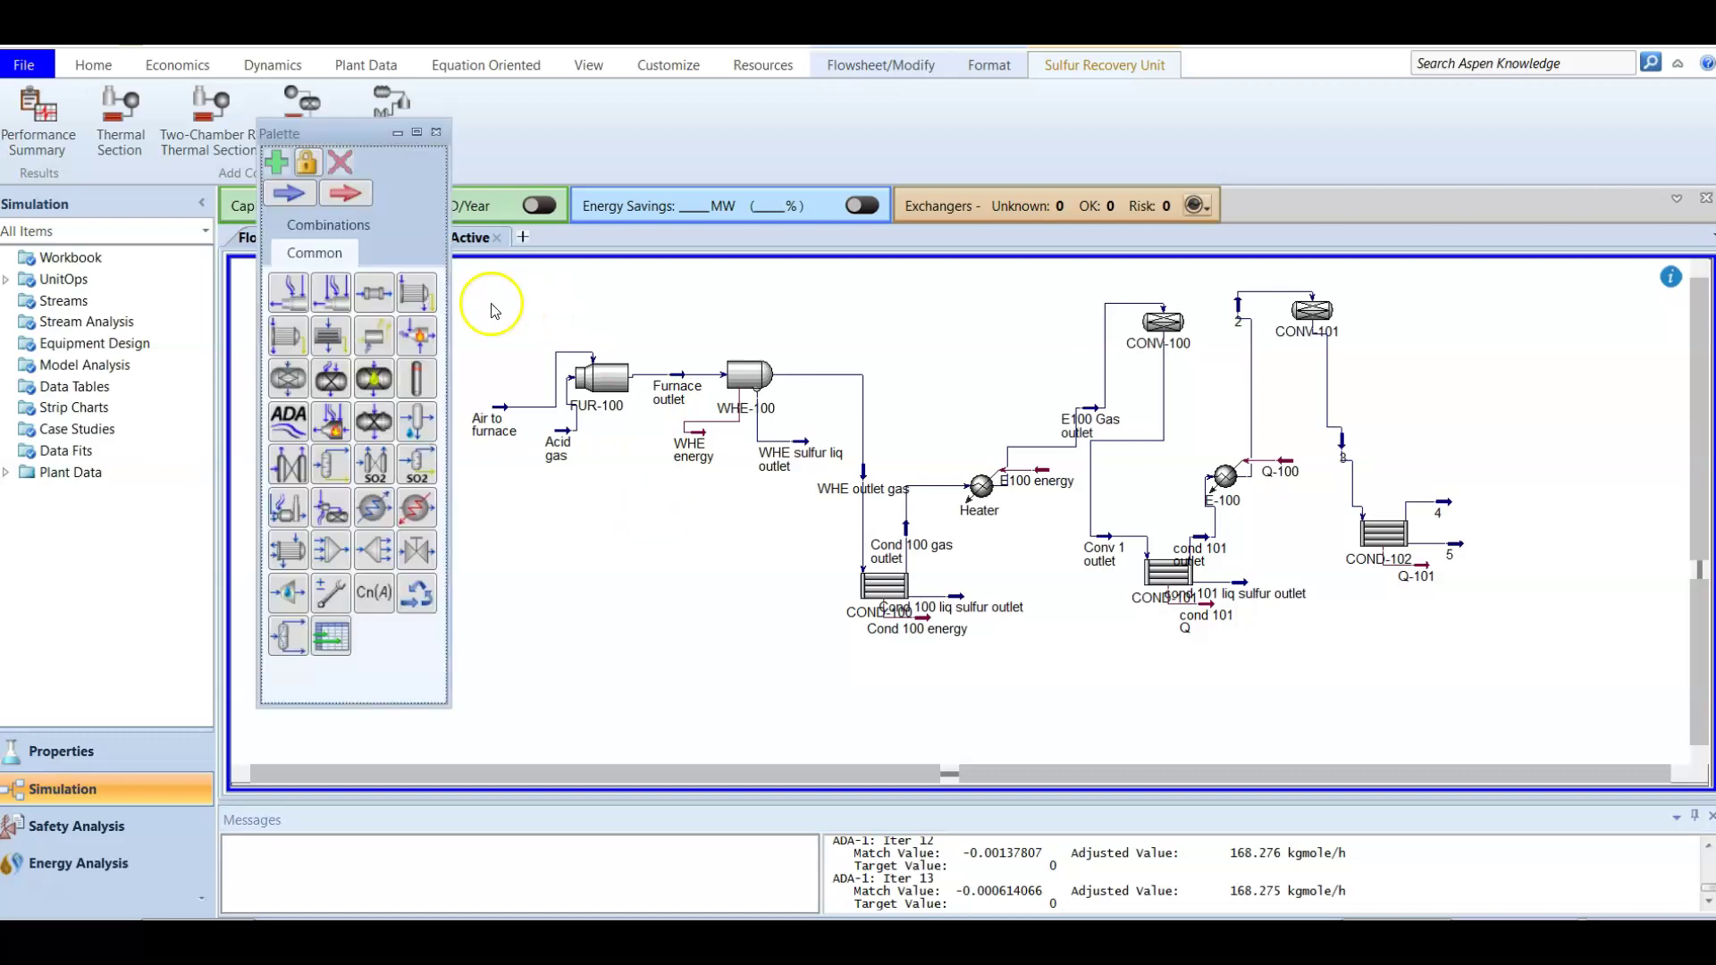
click(284, 432)
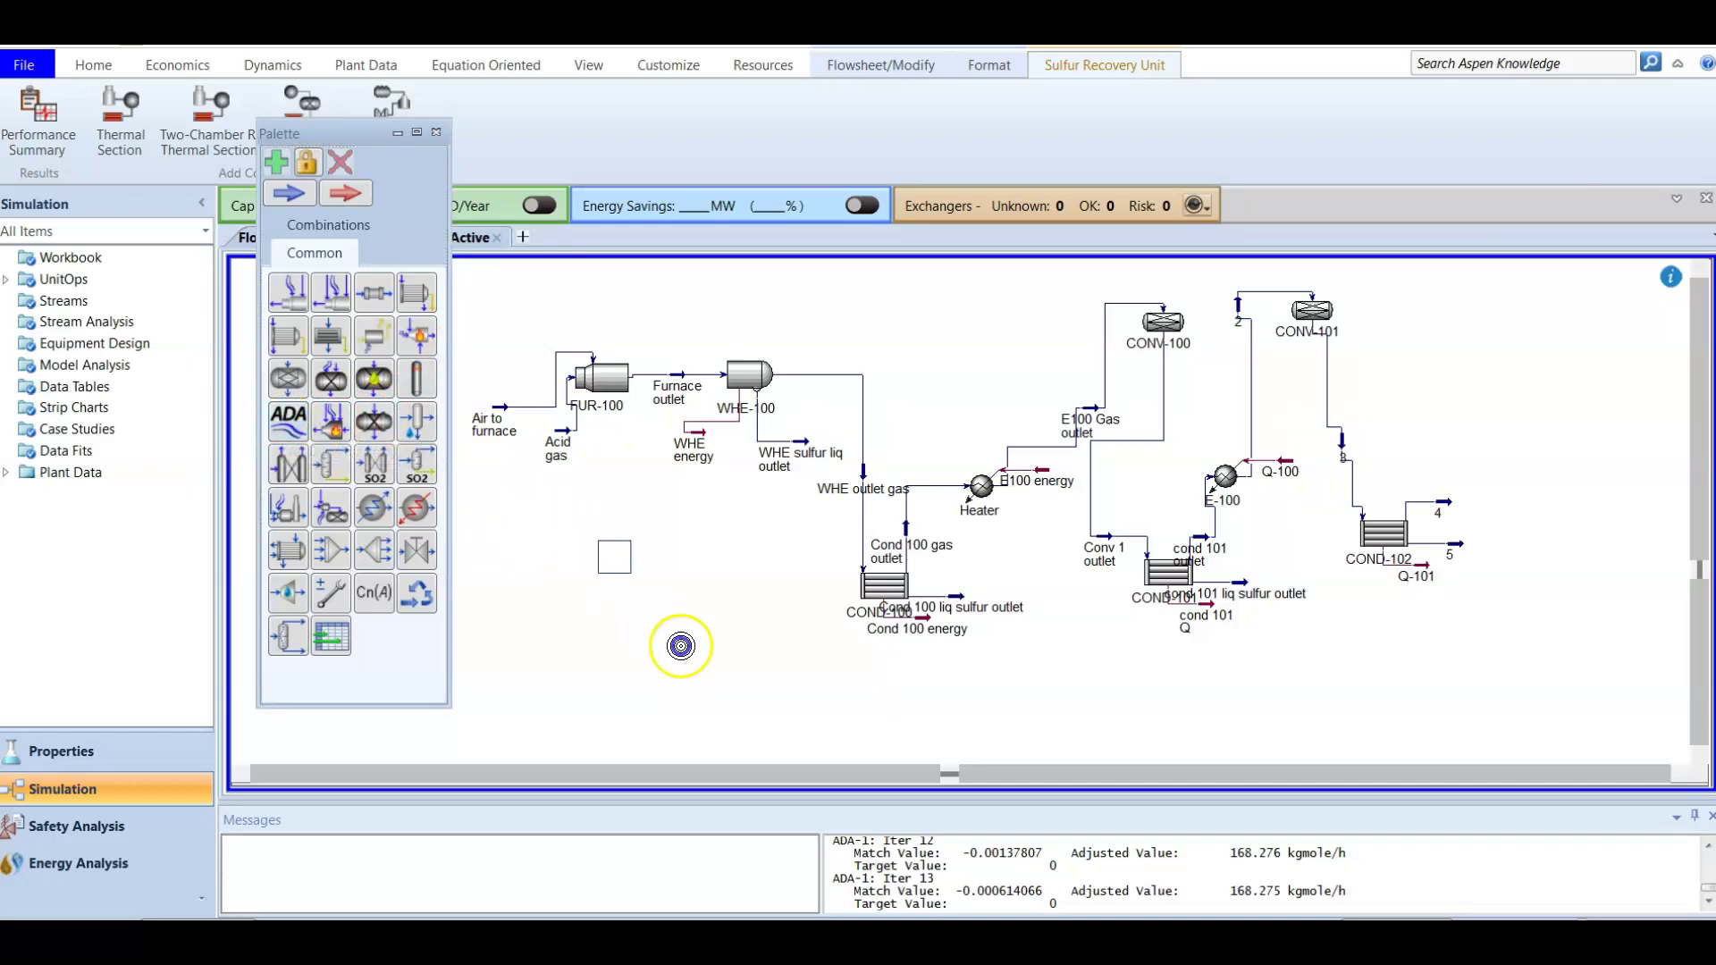
click(718, 694)
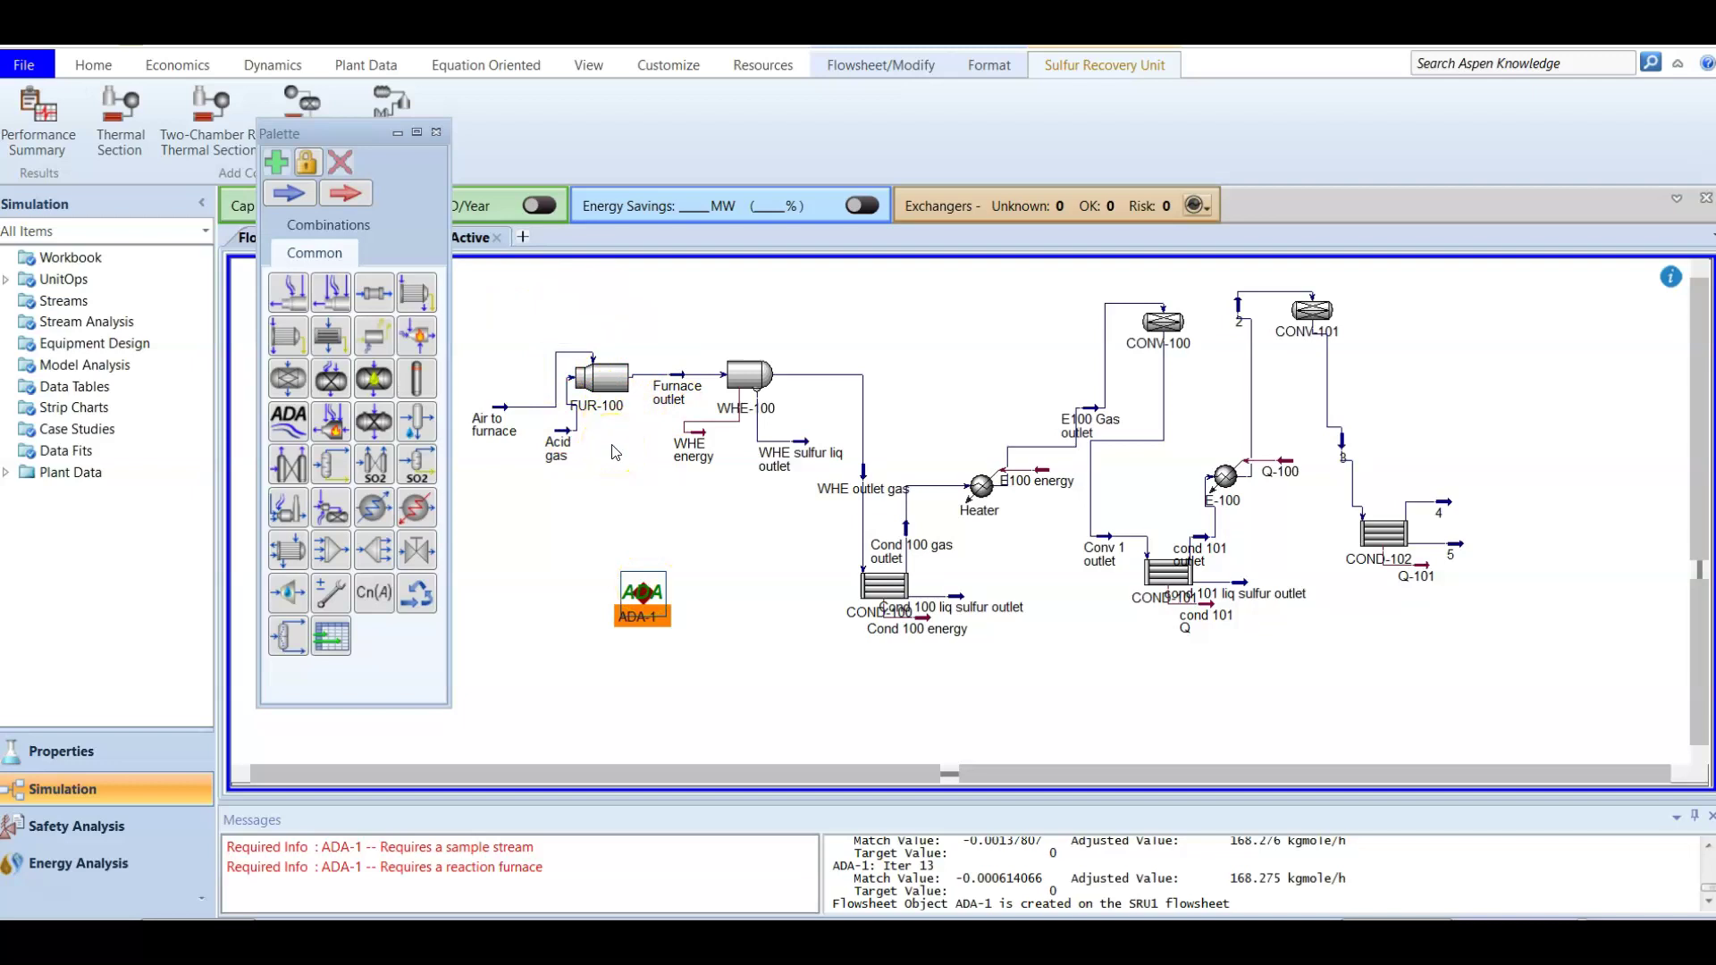
Set ADA-1 to sample Furnace outlet, target value 0, adjusting reaction furnace FUR-100
double_click(640, 594)
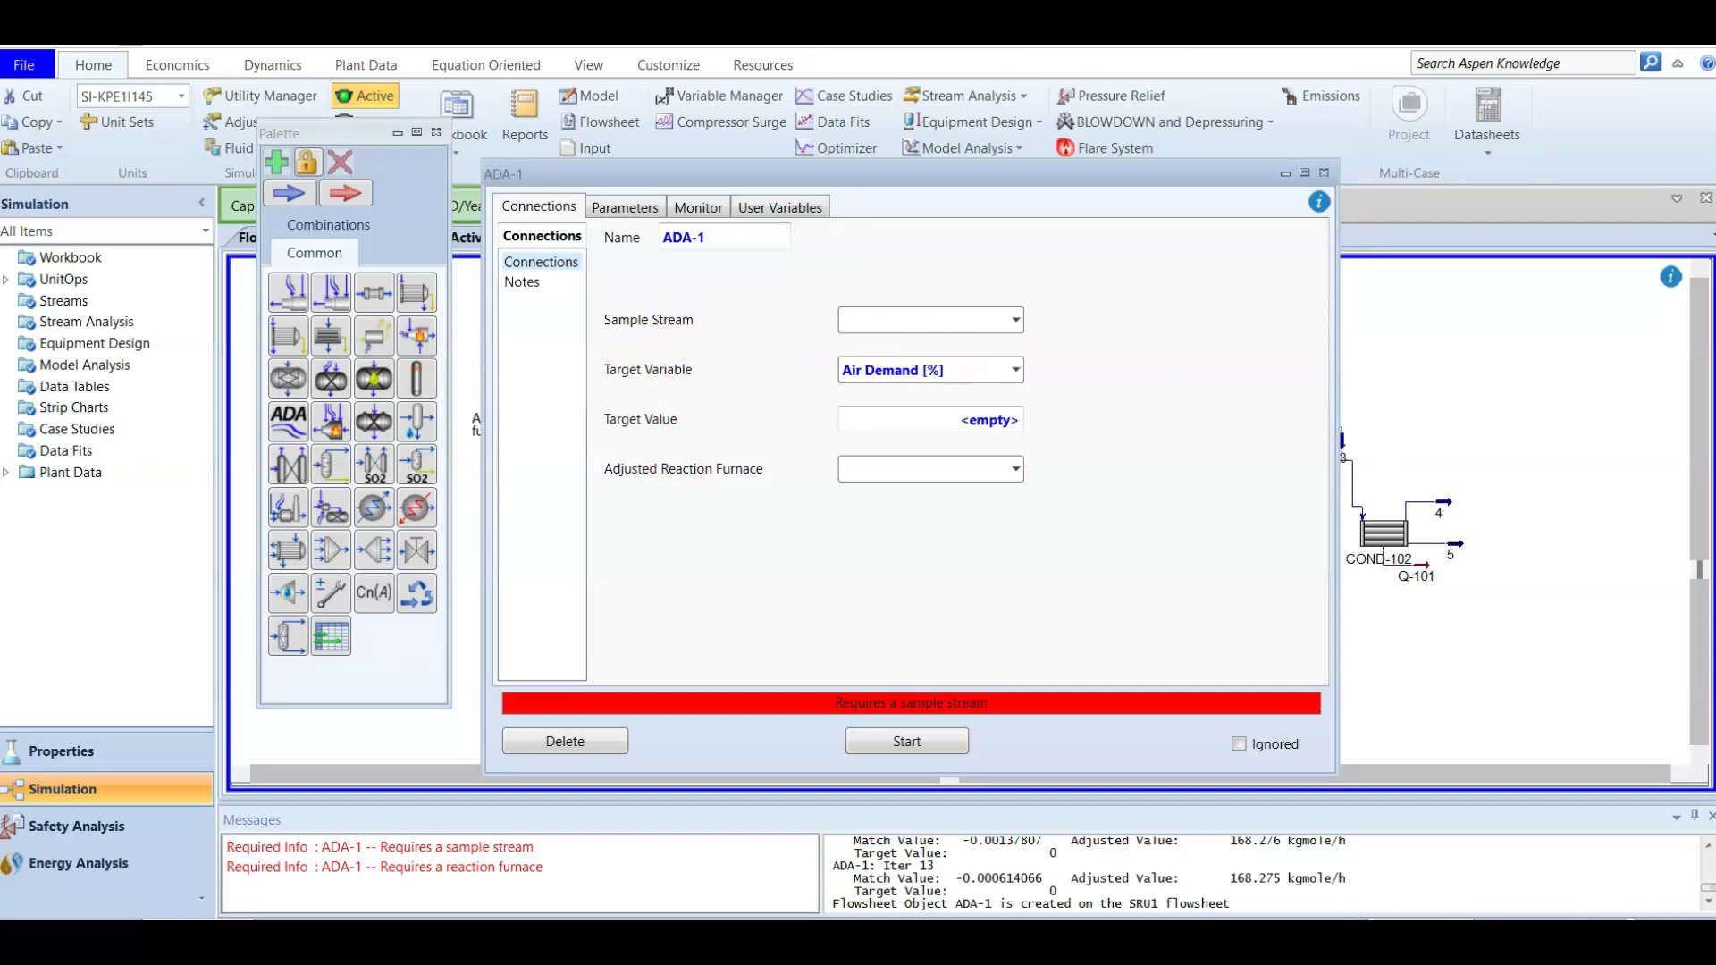
drag(706, 169, 955, 172)
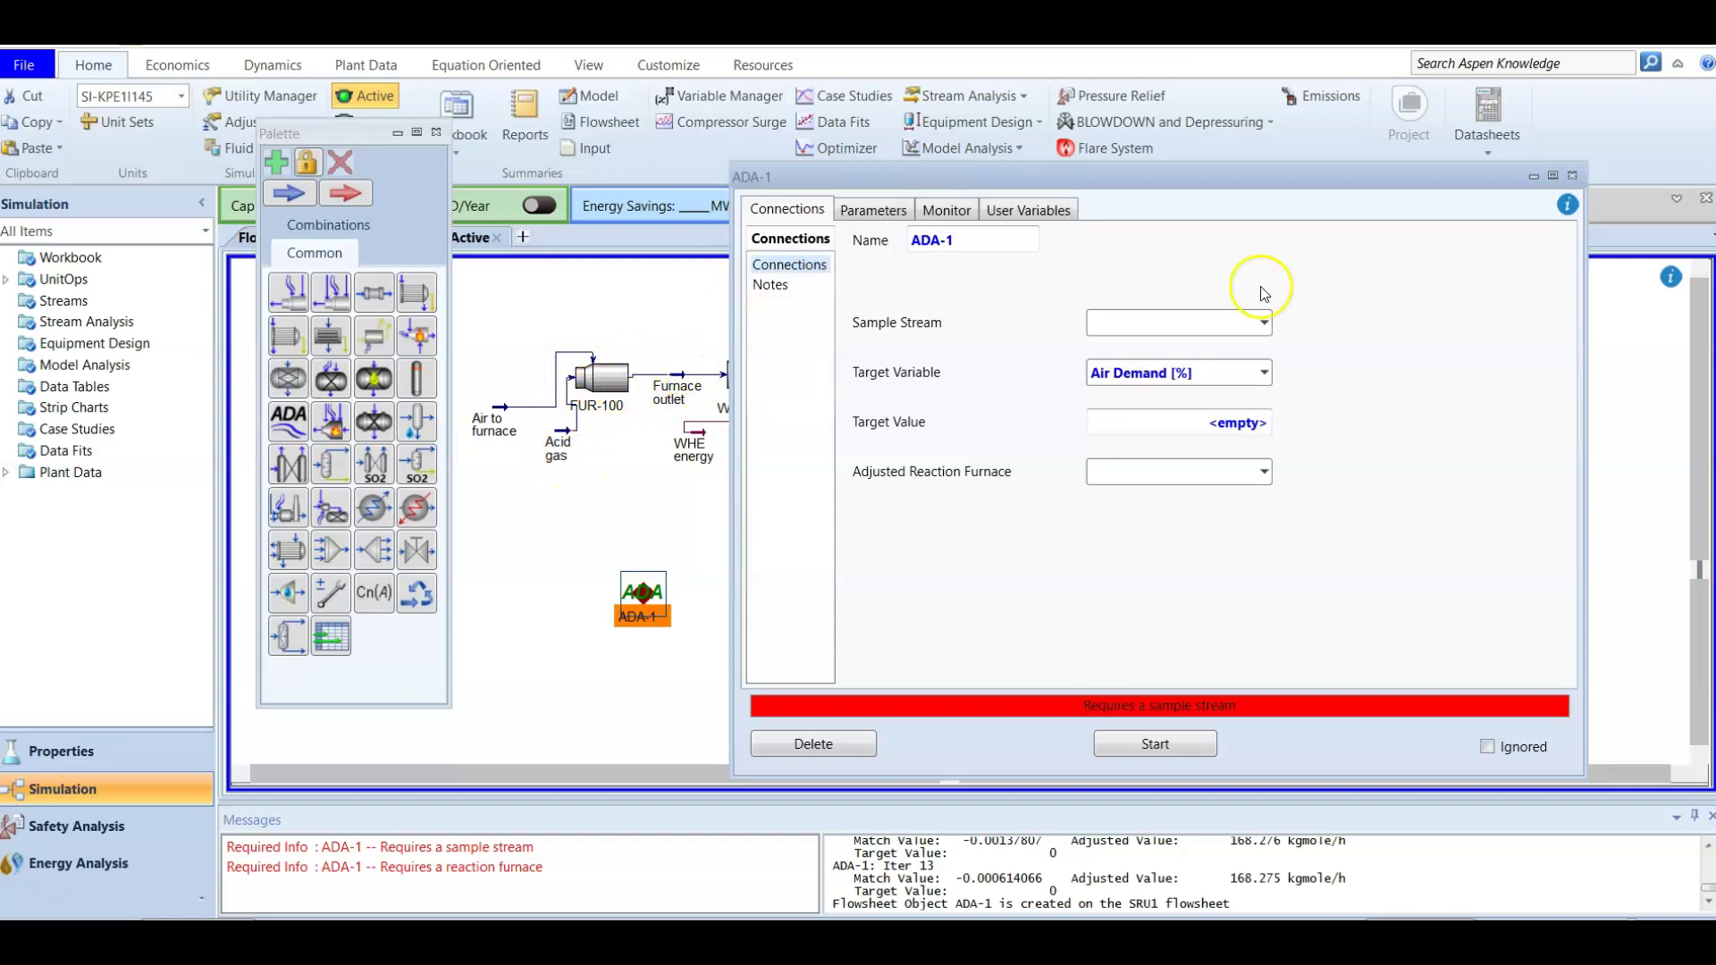
click(1263, 322)
click(1180, 528)
click(1158, 422)
text(0)
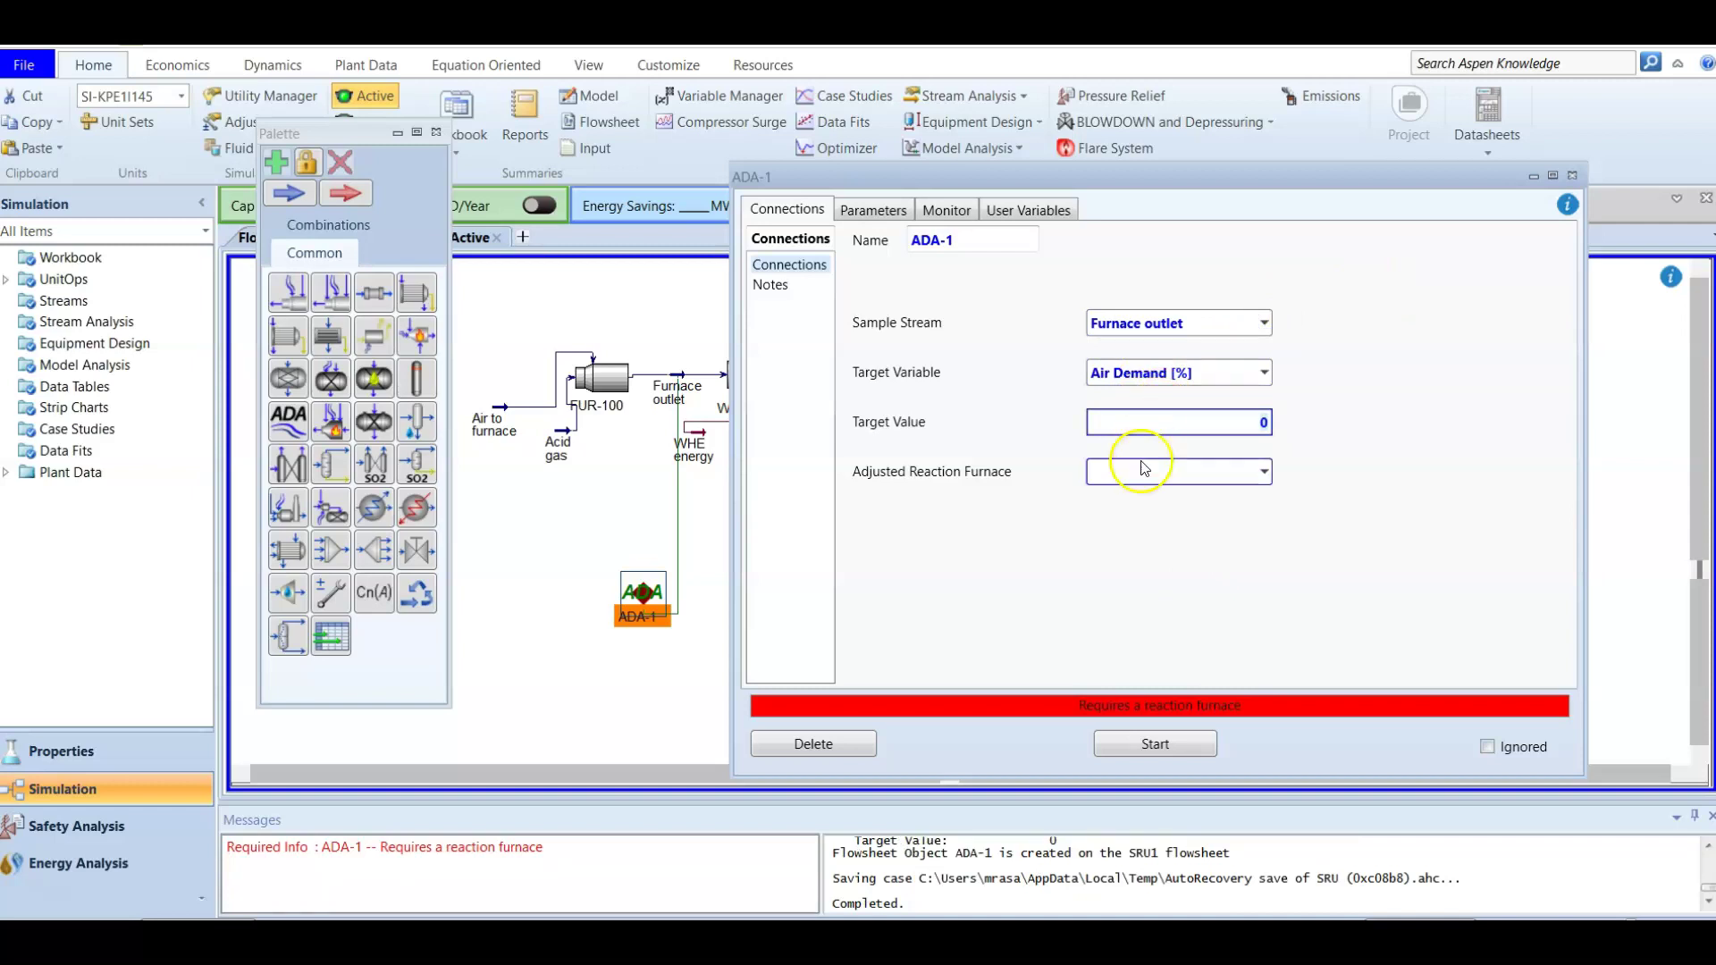
click(1265, 474)
click(1263, 422)
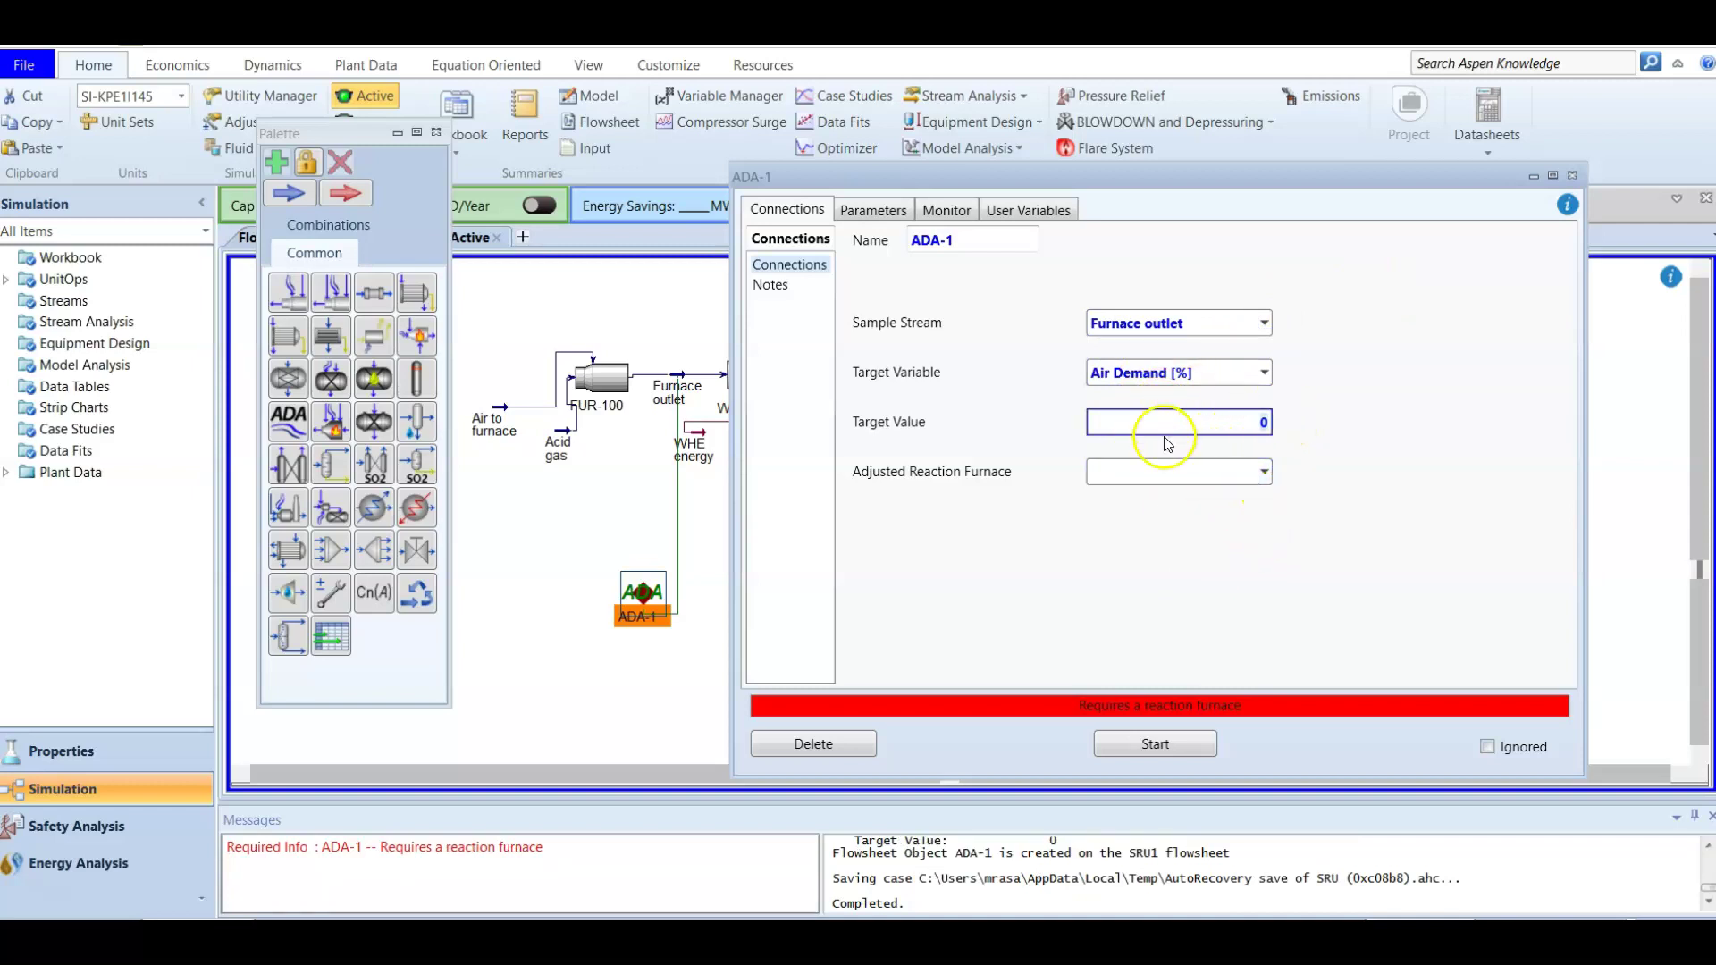
click(1263, 473)
click(1212, 510)
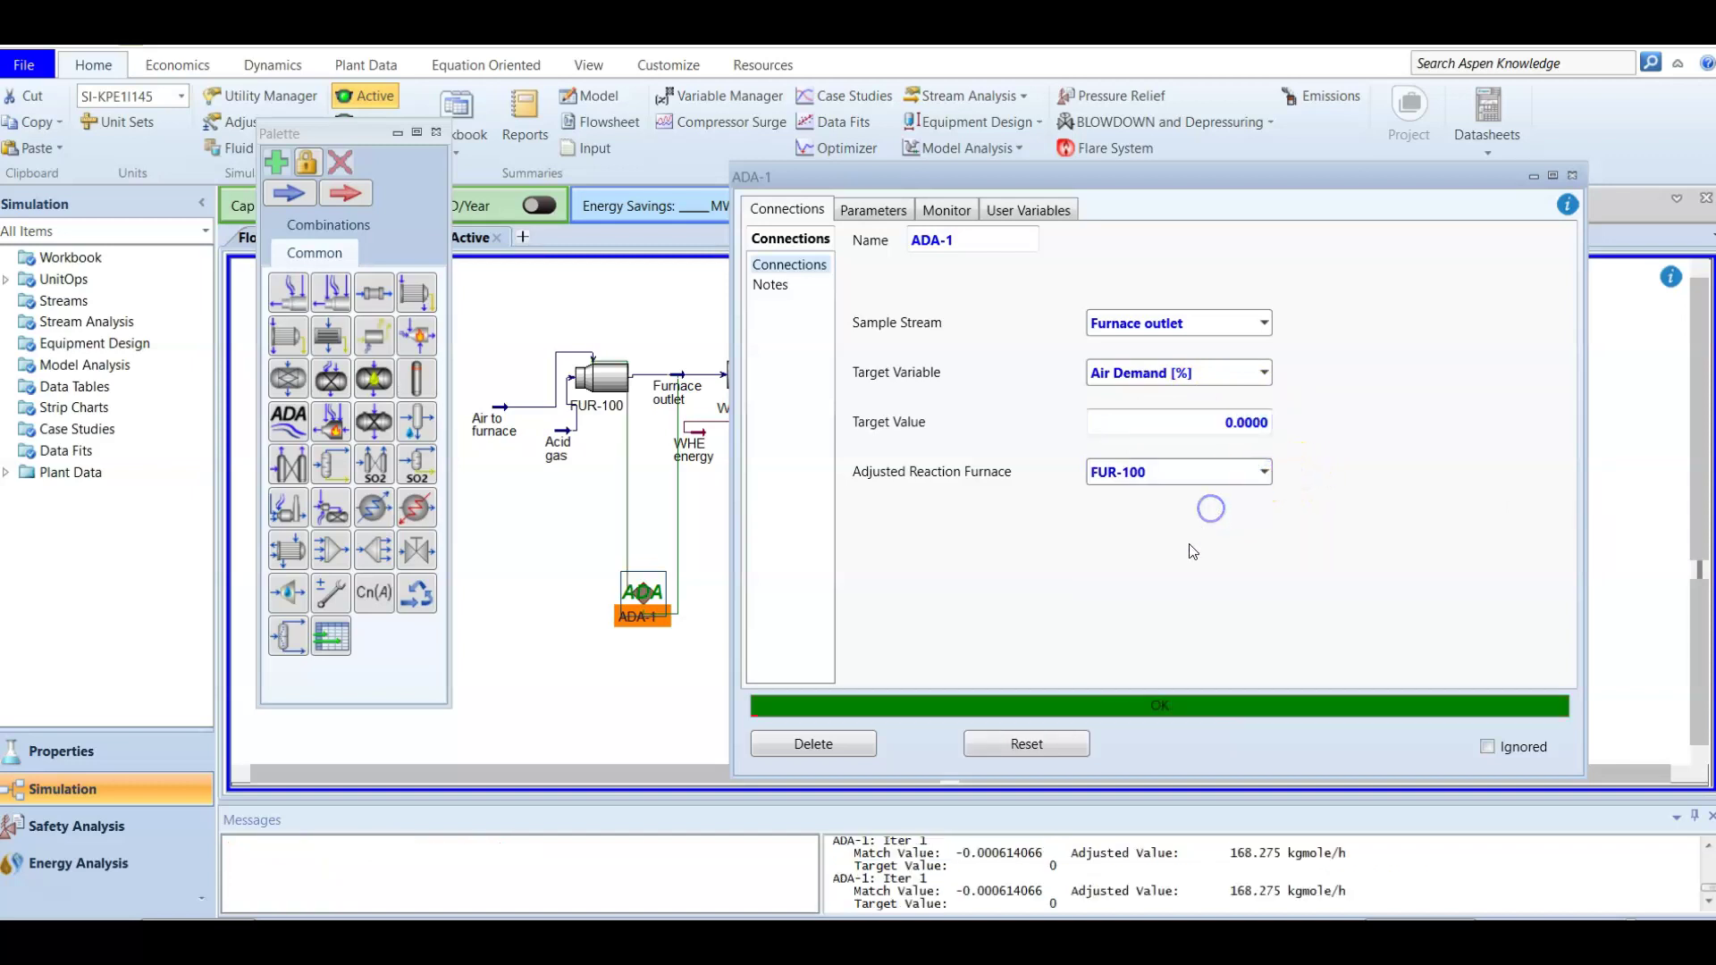
click(1185, 567)
click(1575, 178)
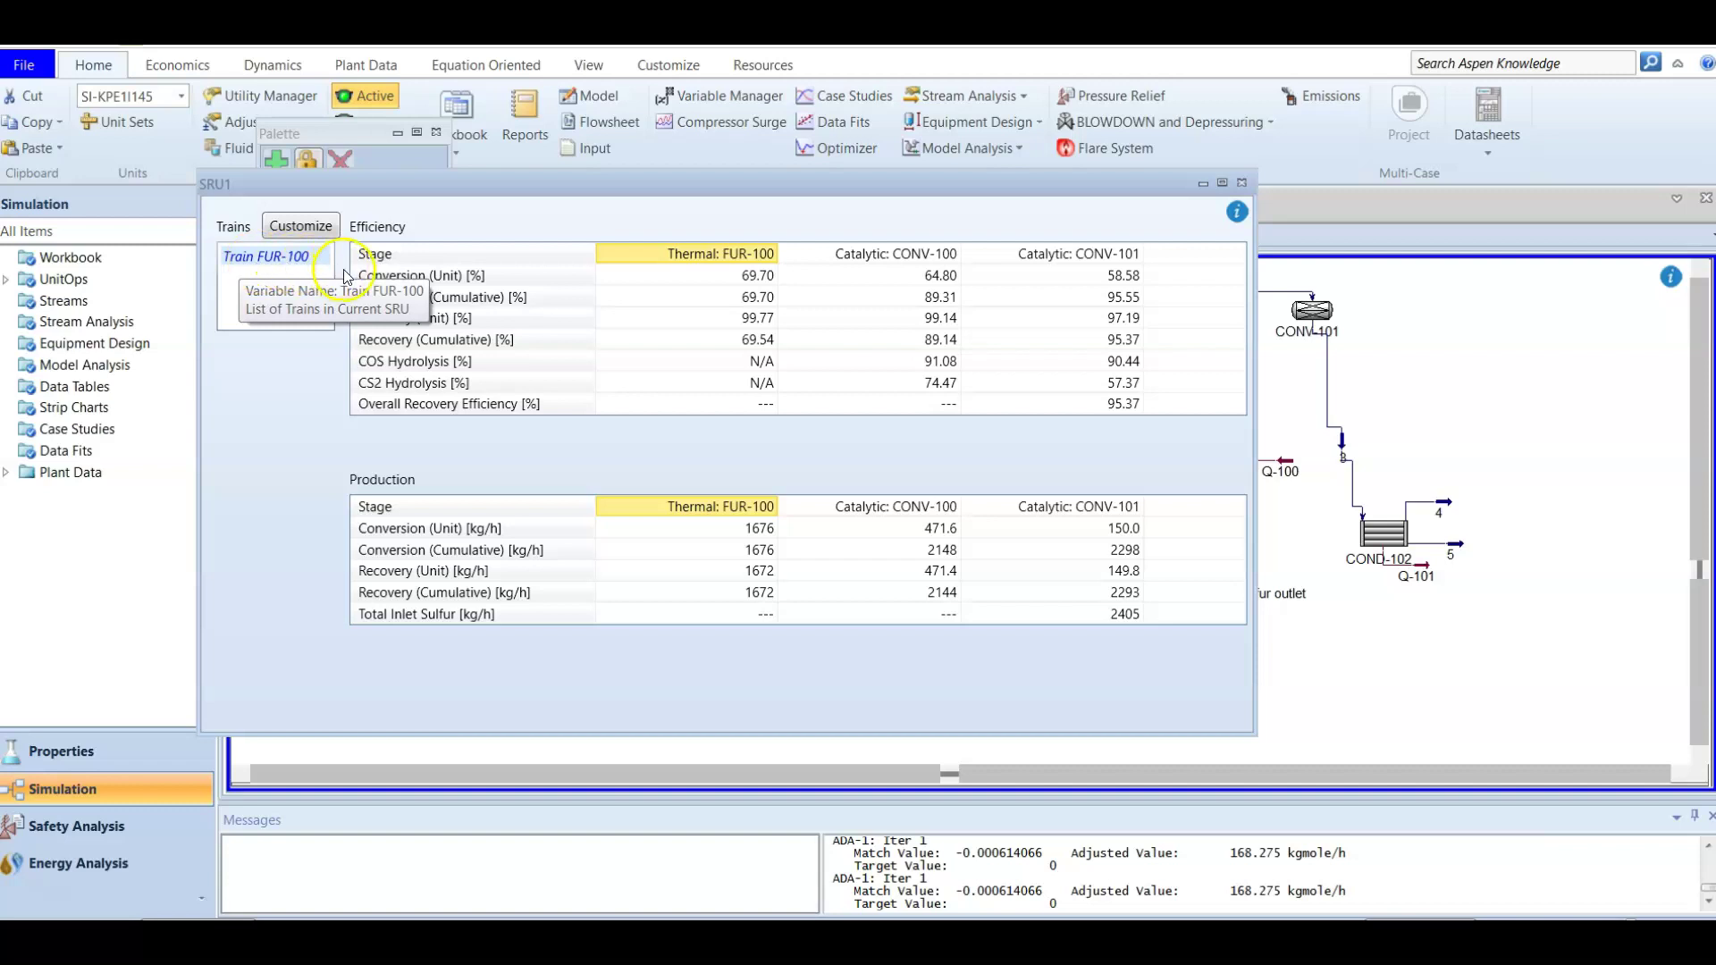
Check unit conversions (69.70, 58.58) and cumulative conversions (69.70, 89.31, 95.55), then close the summary
click(744, 277)
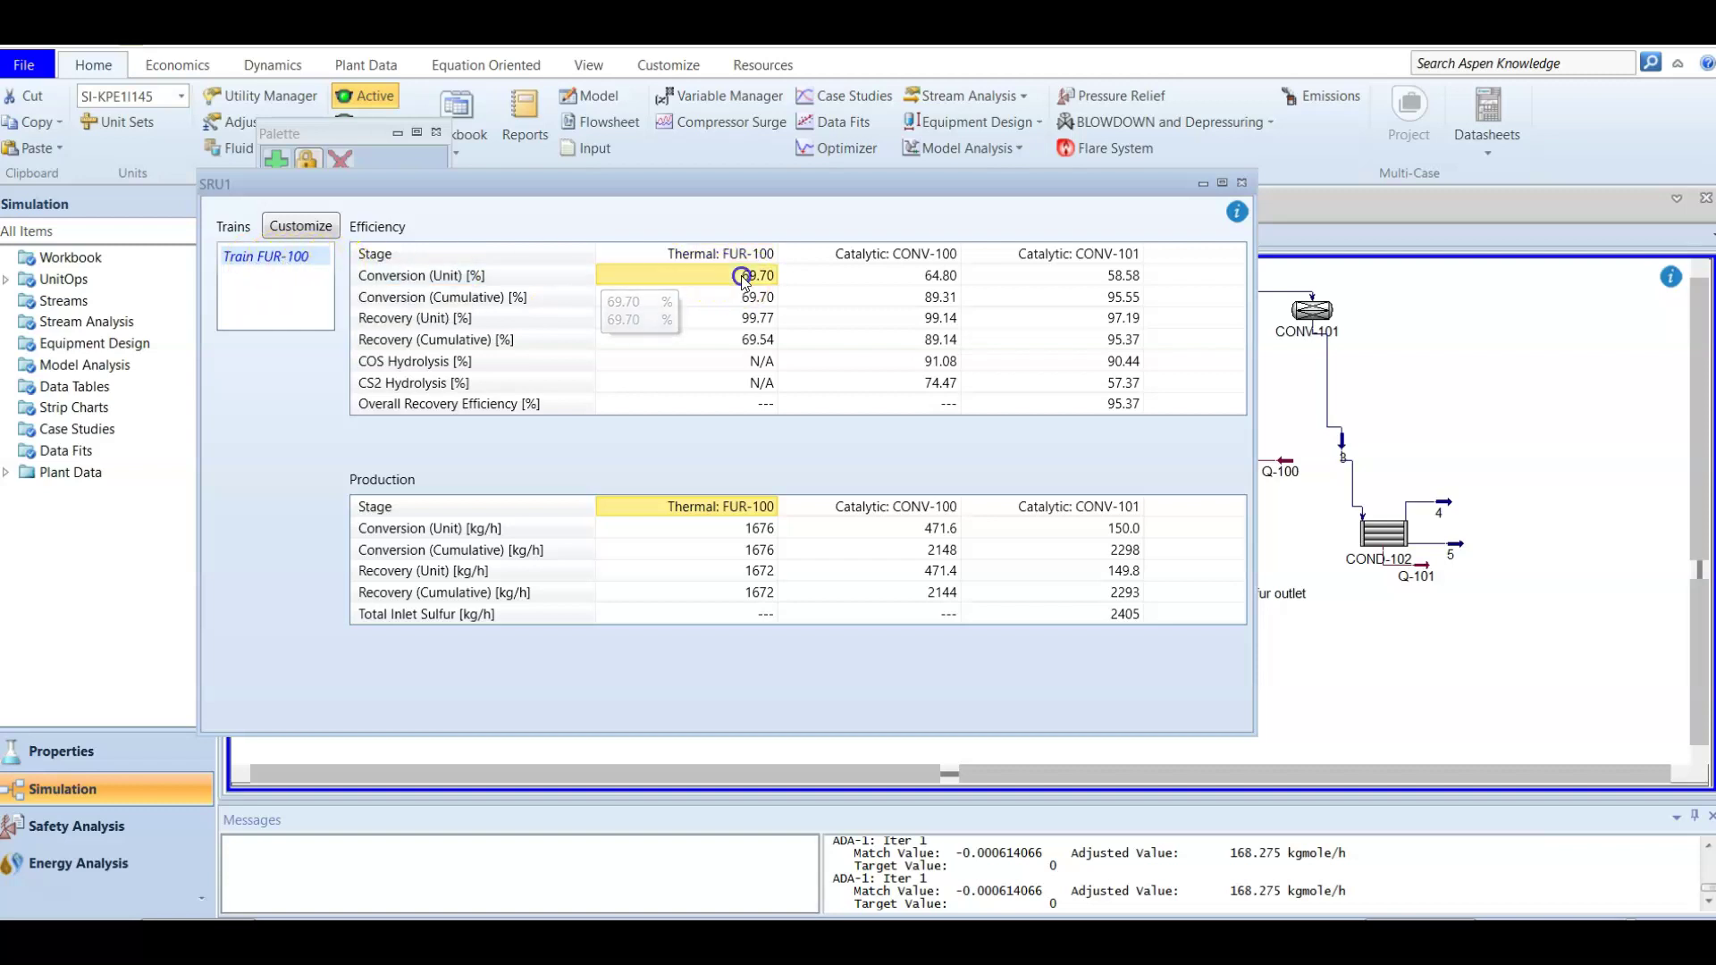
click(853, 277)
click(1130, 277)
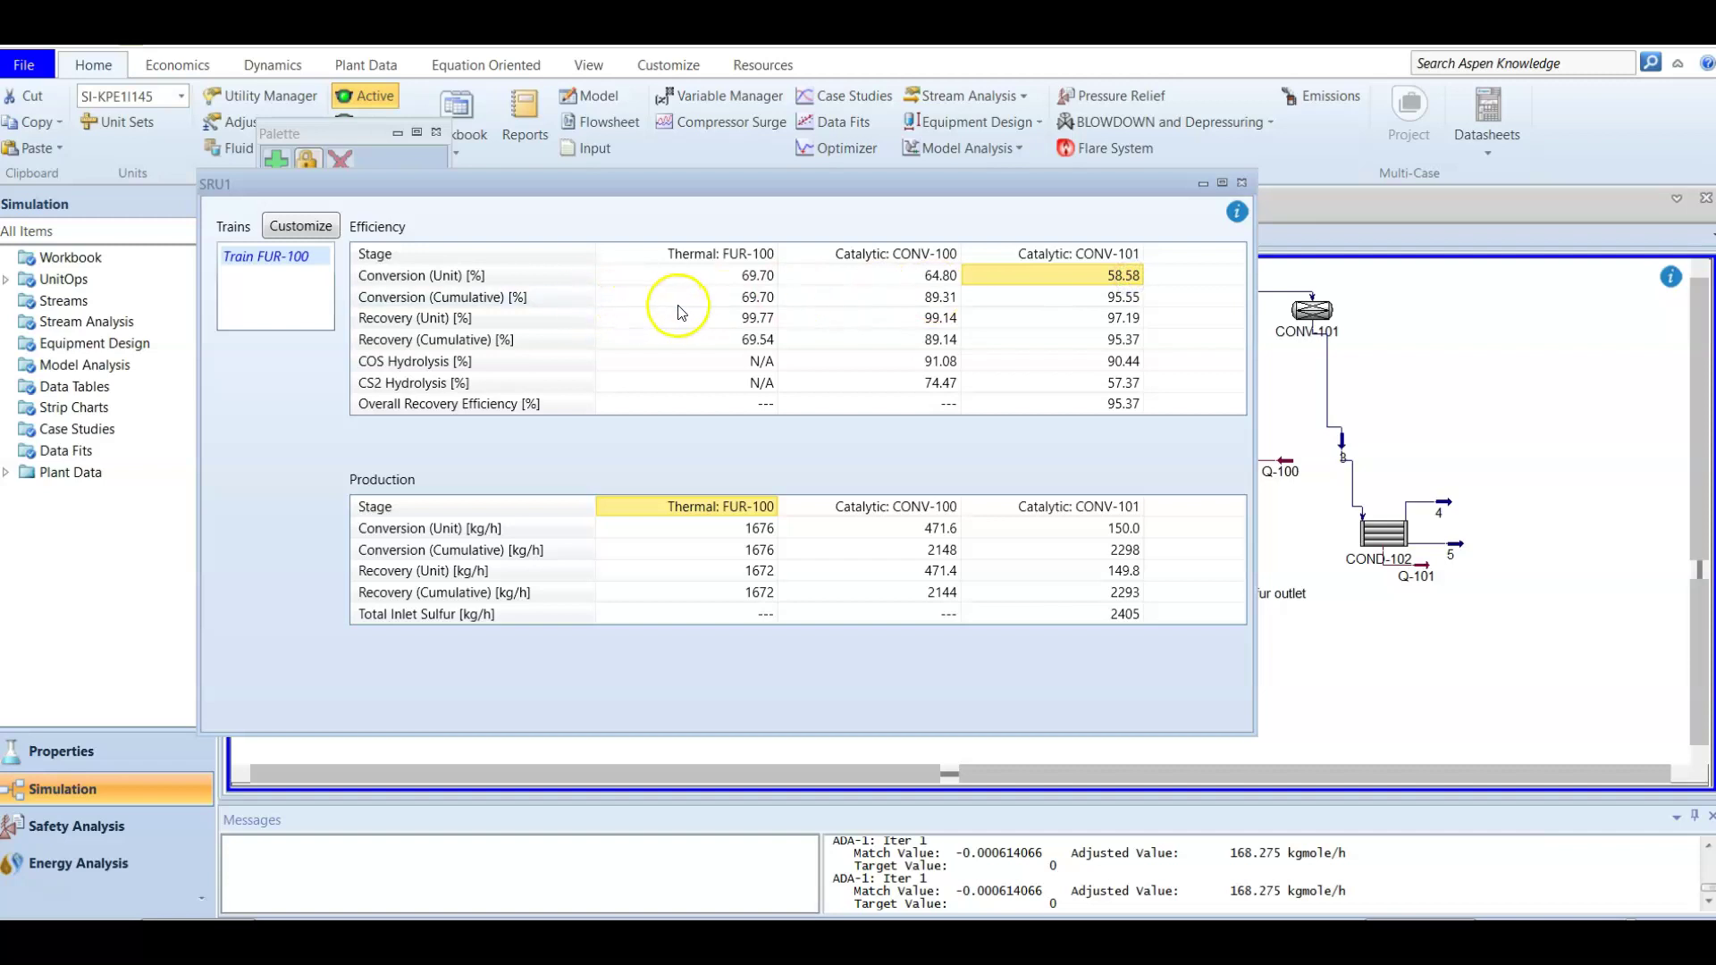
click(755, 298)
click(845, 297)
click(1061, 300)
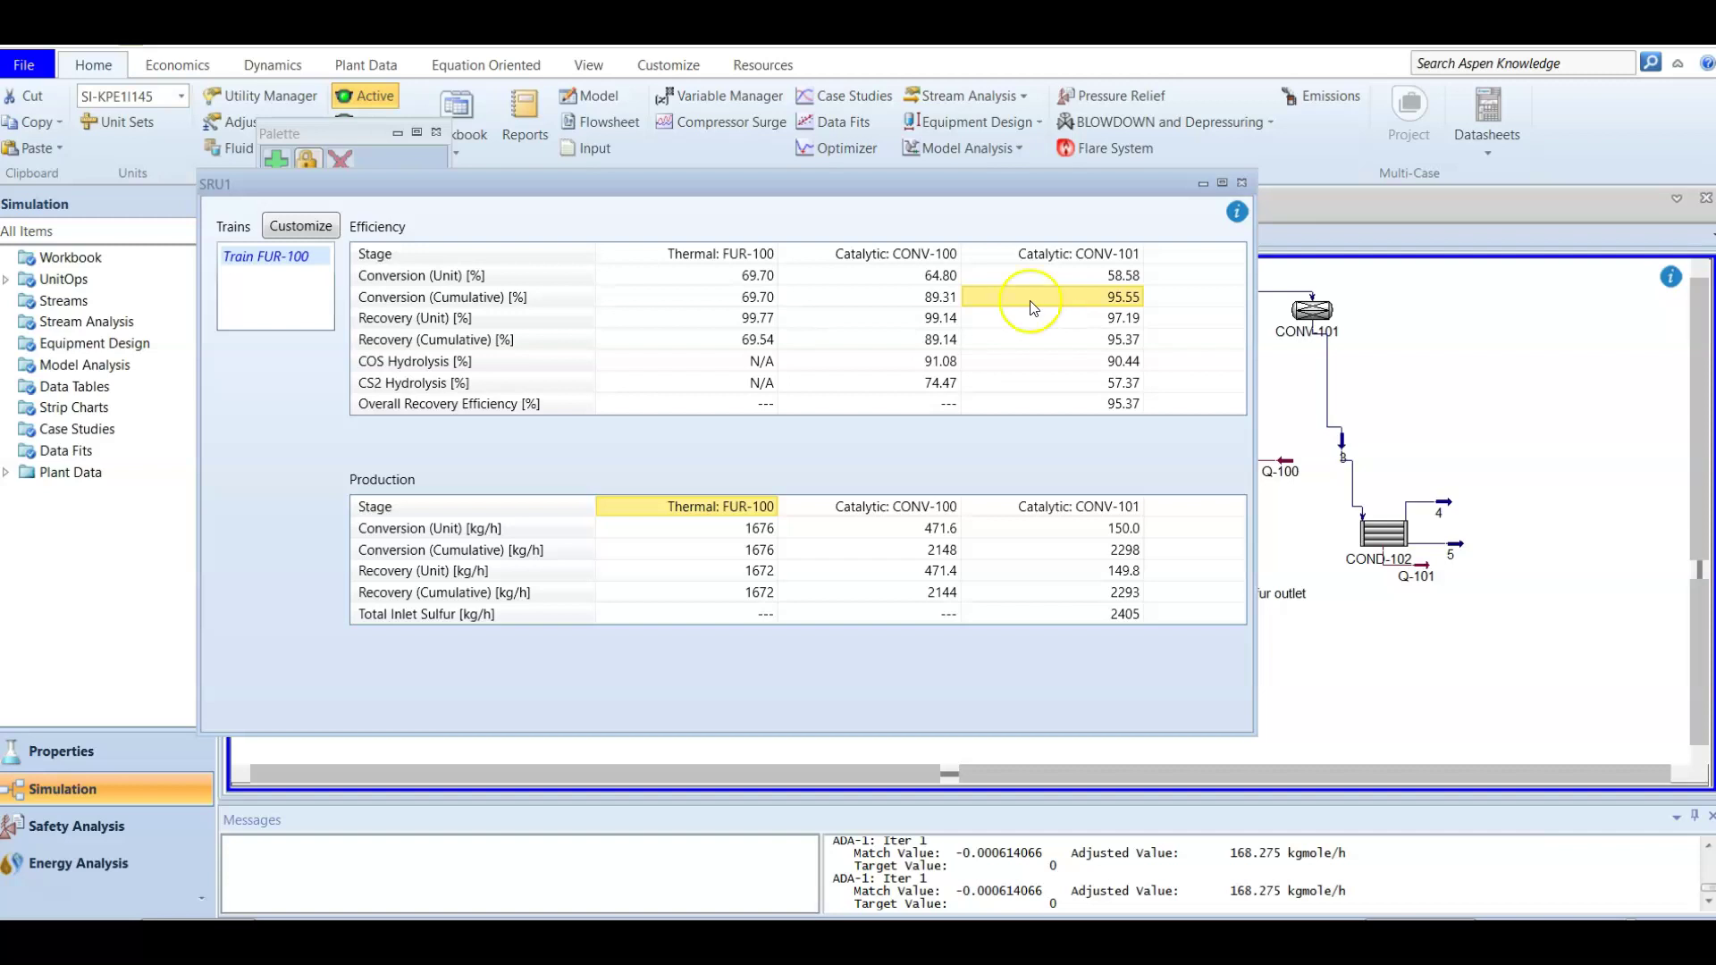
click(298, 230)
click(1241, 181)
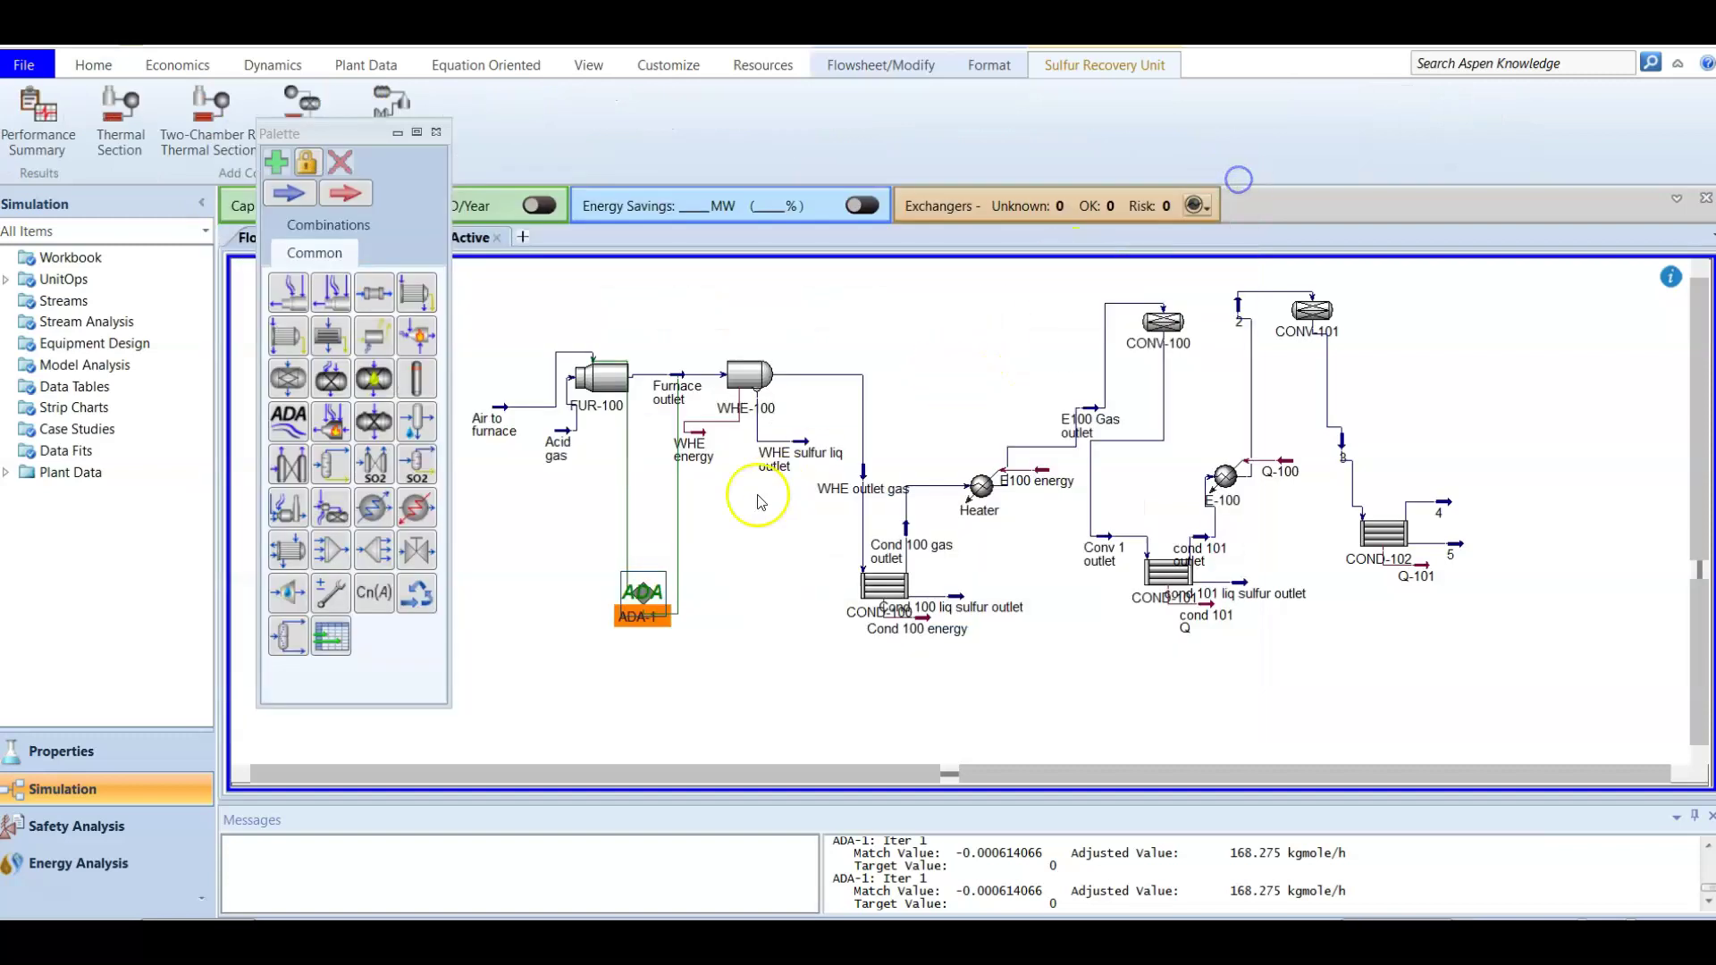
Delete the ADA-1 block from the flowsheet and confirm the removal
click(657, 605)
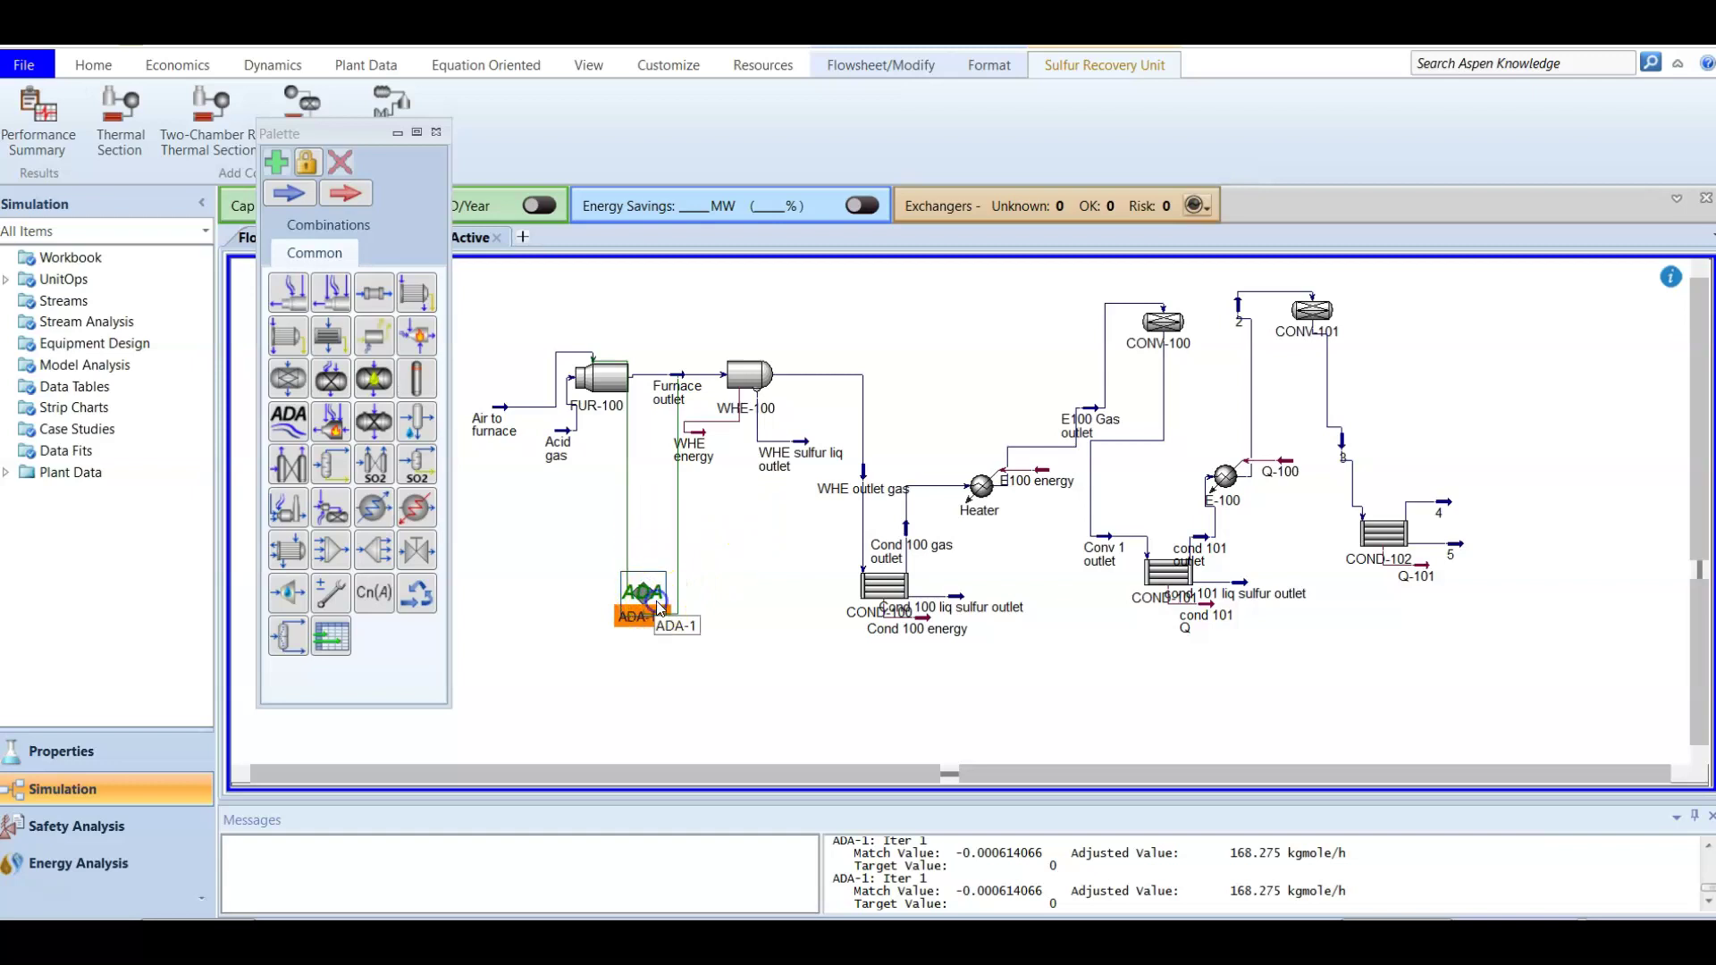
key(Delete)
click(853, 572)
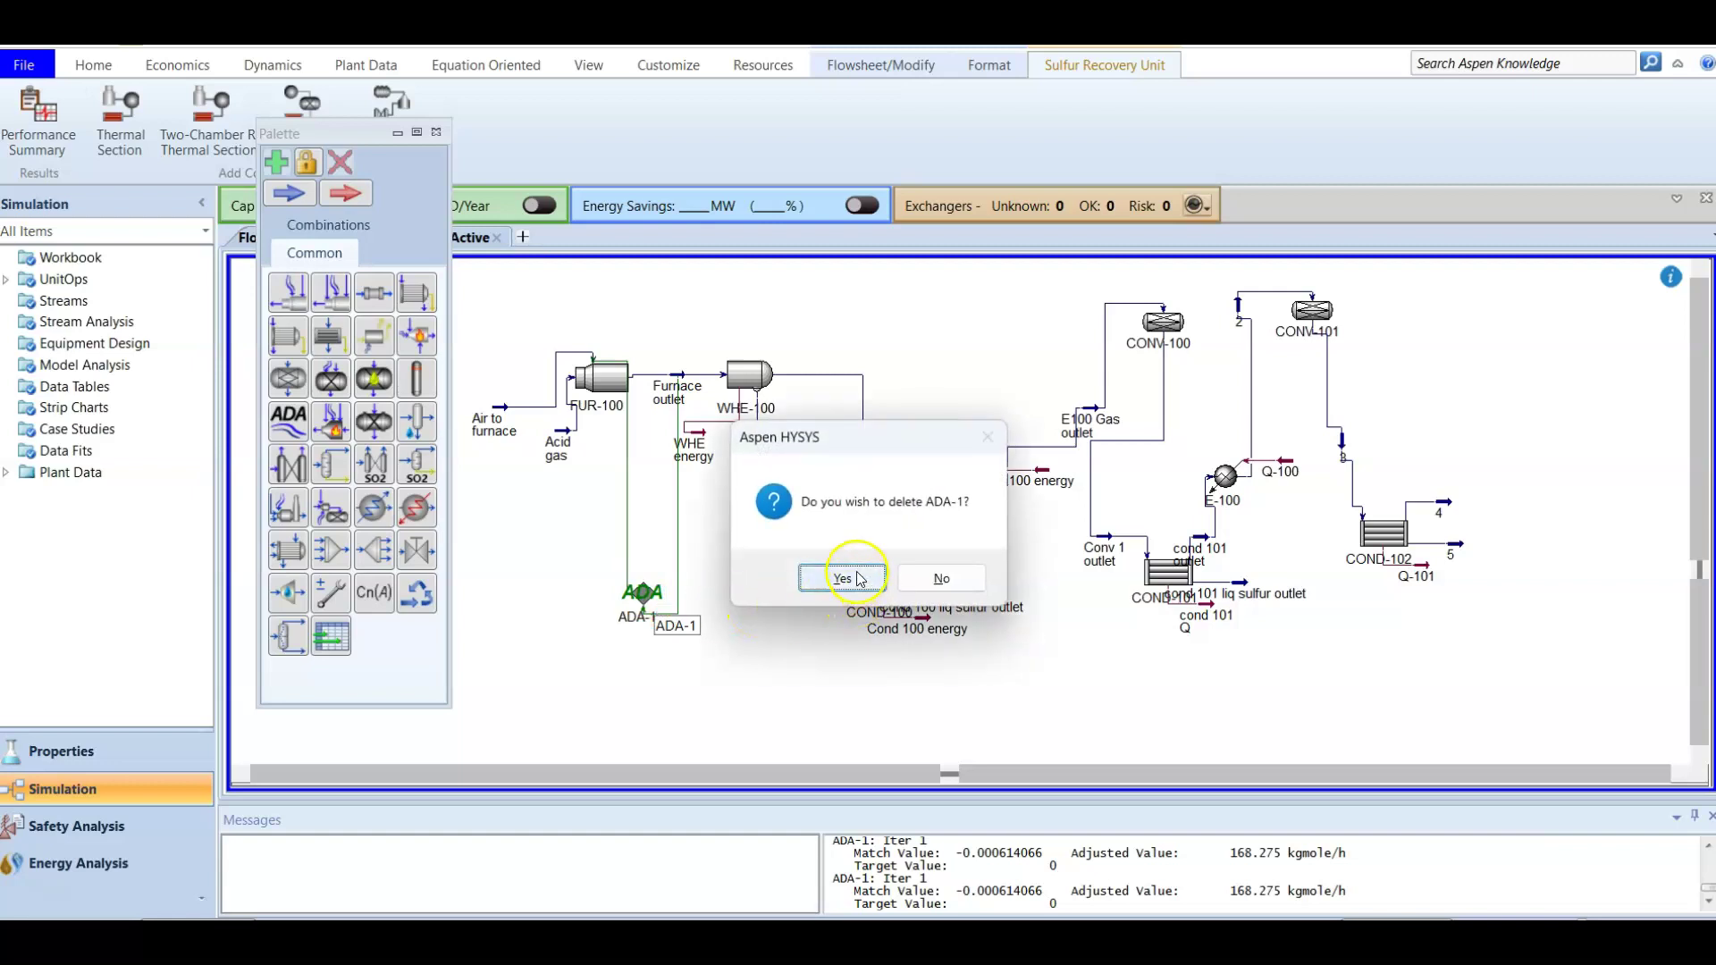
click(672, 598)
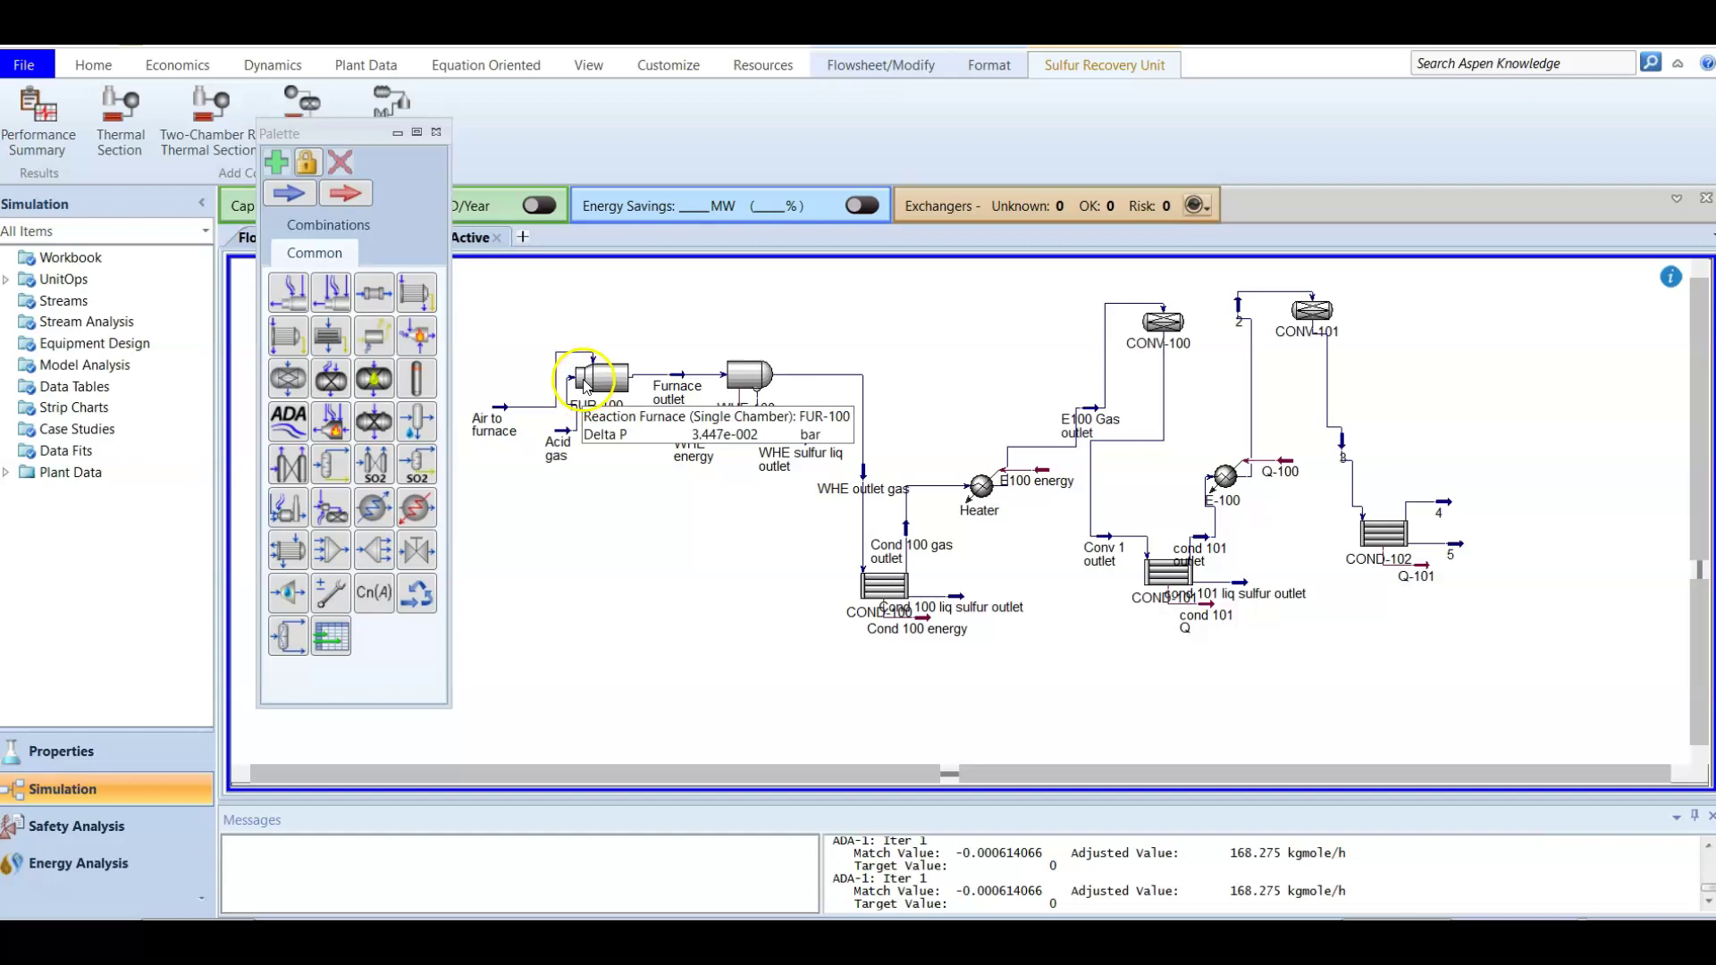
click(586, 382)
click(635, 544)
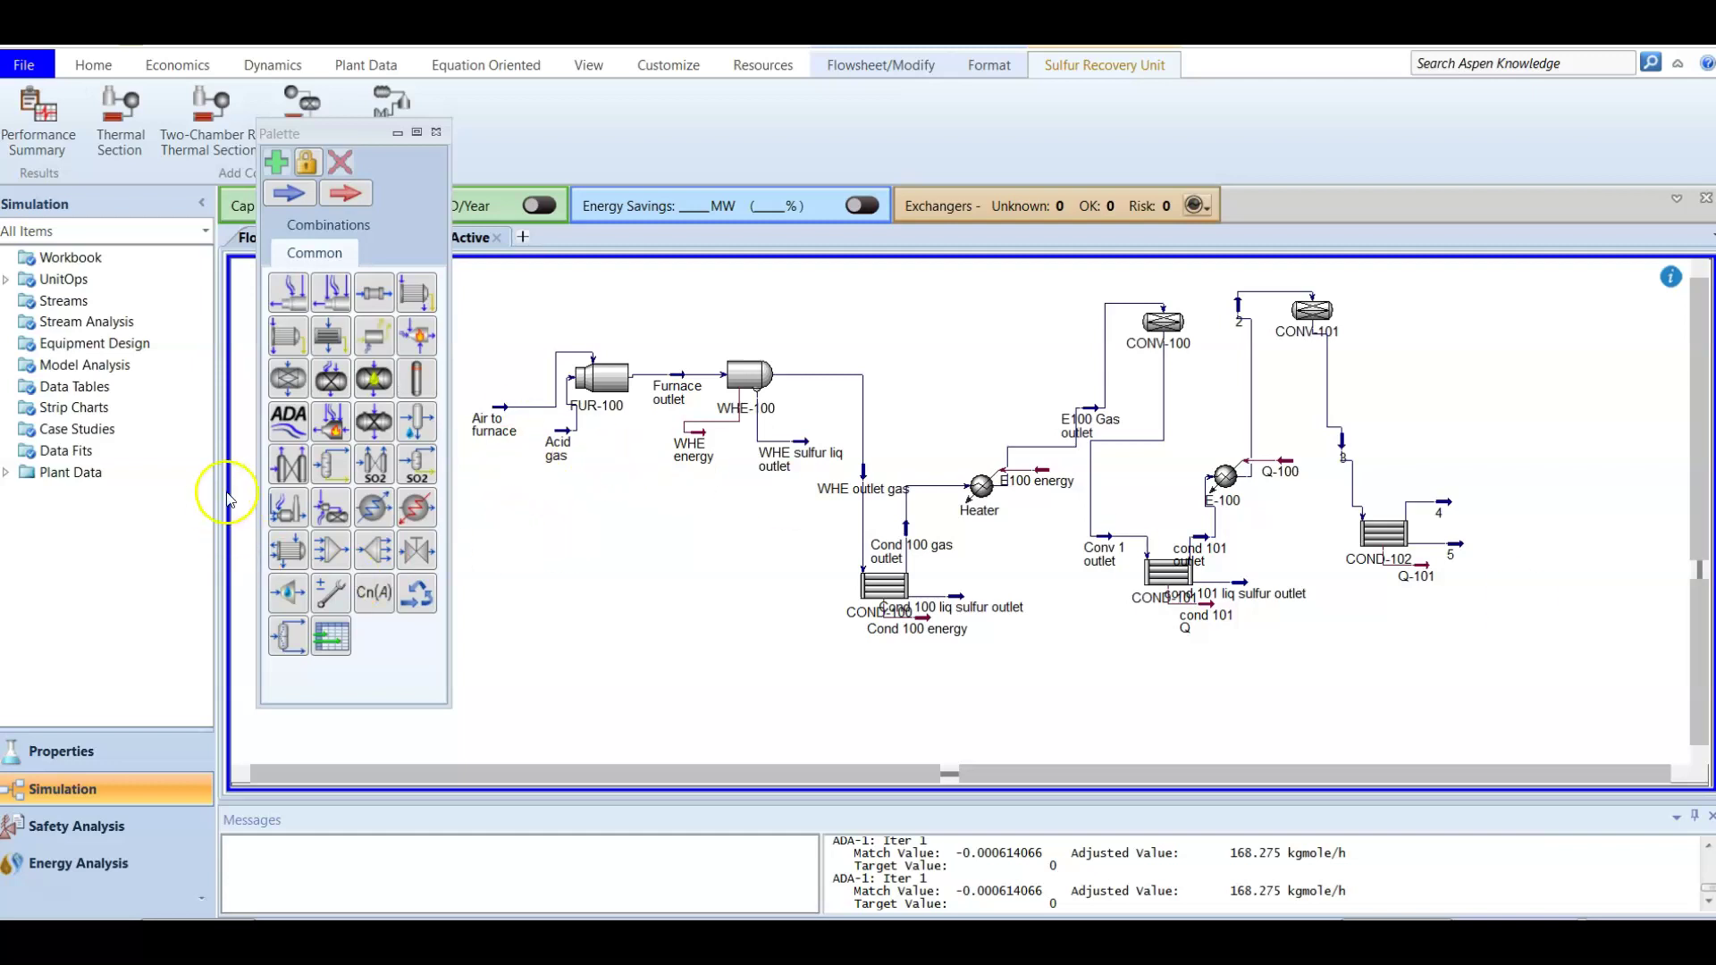
Place a new ADA-1 sampling Furnace outlet with target 0 and FUR-100 as the adjusted furnace
click(288, 420)
click(643, 539)
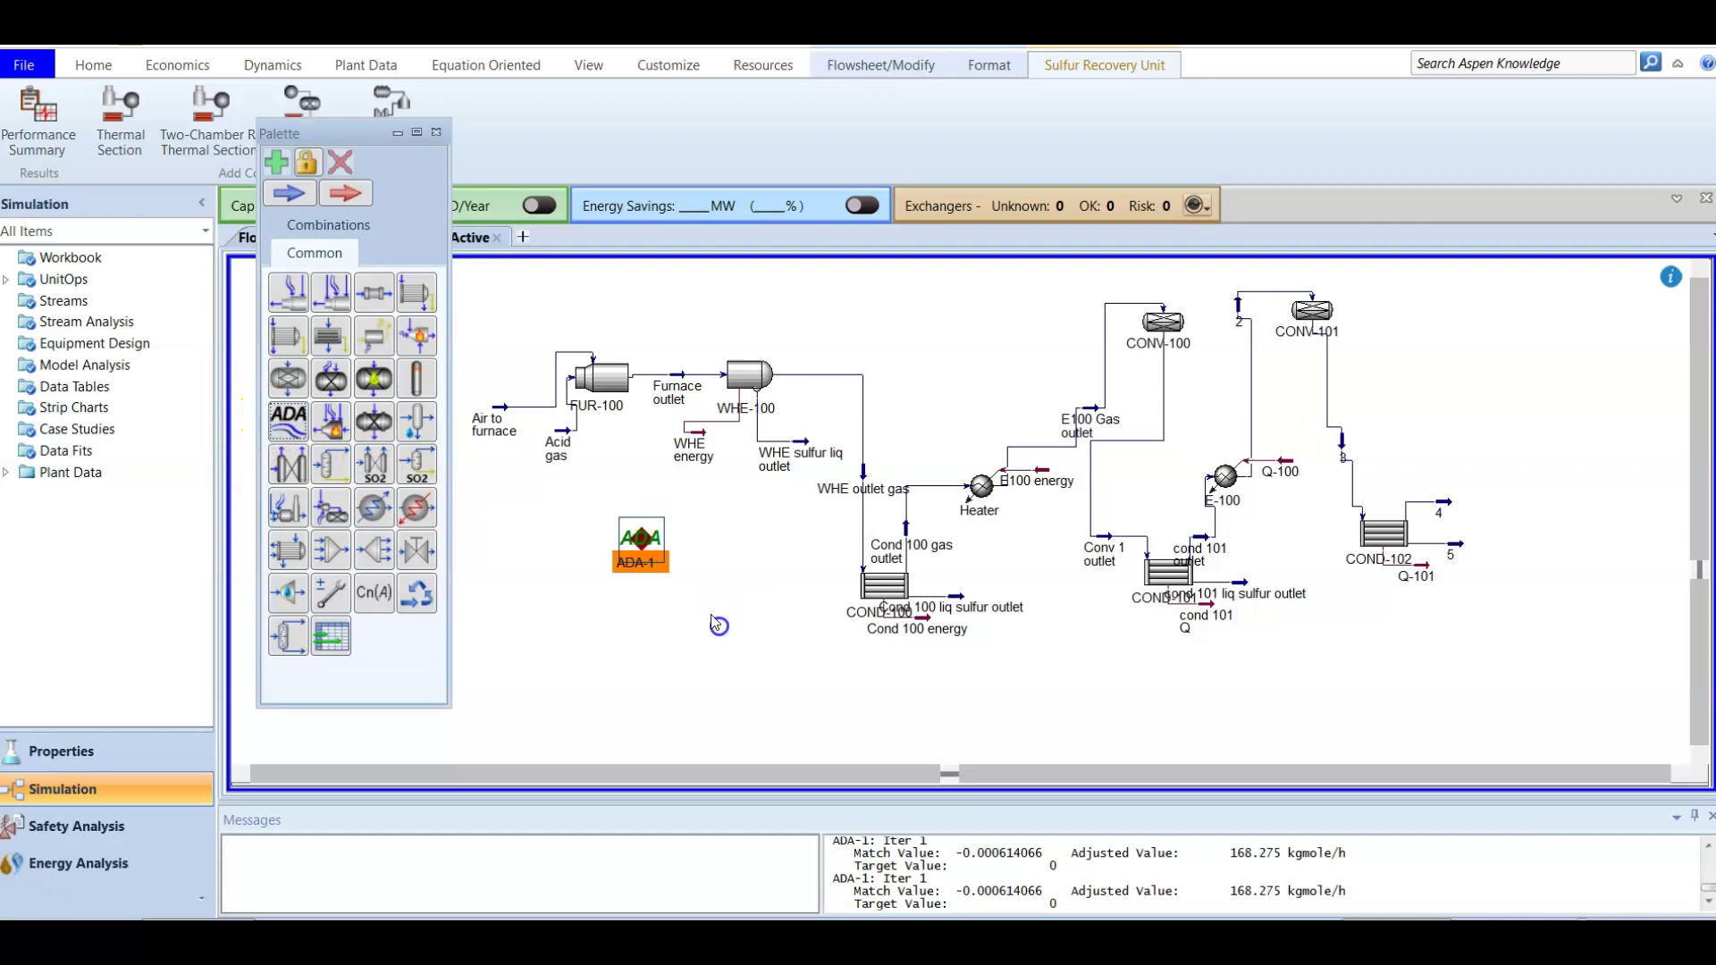
double_click(657, 541)
click(1017, 366)
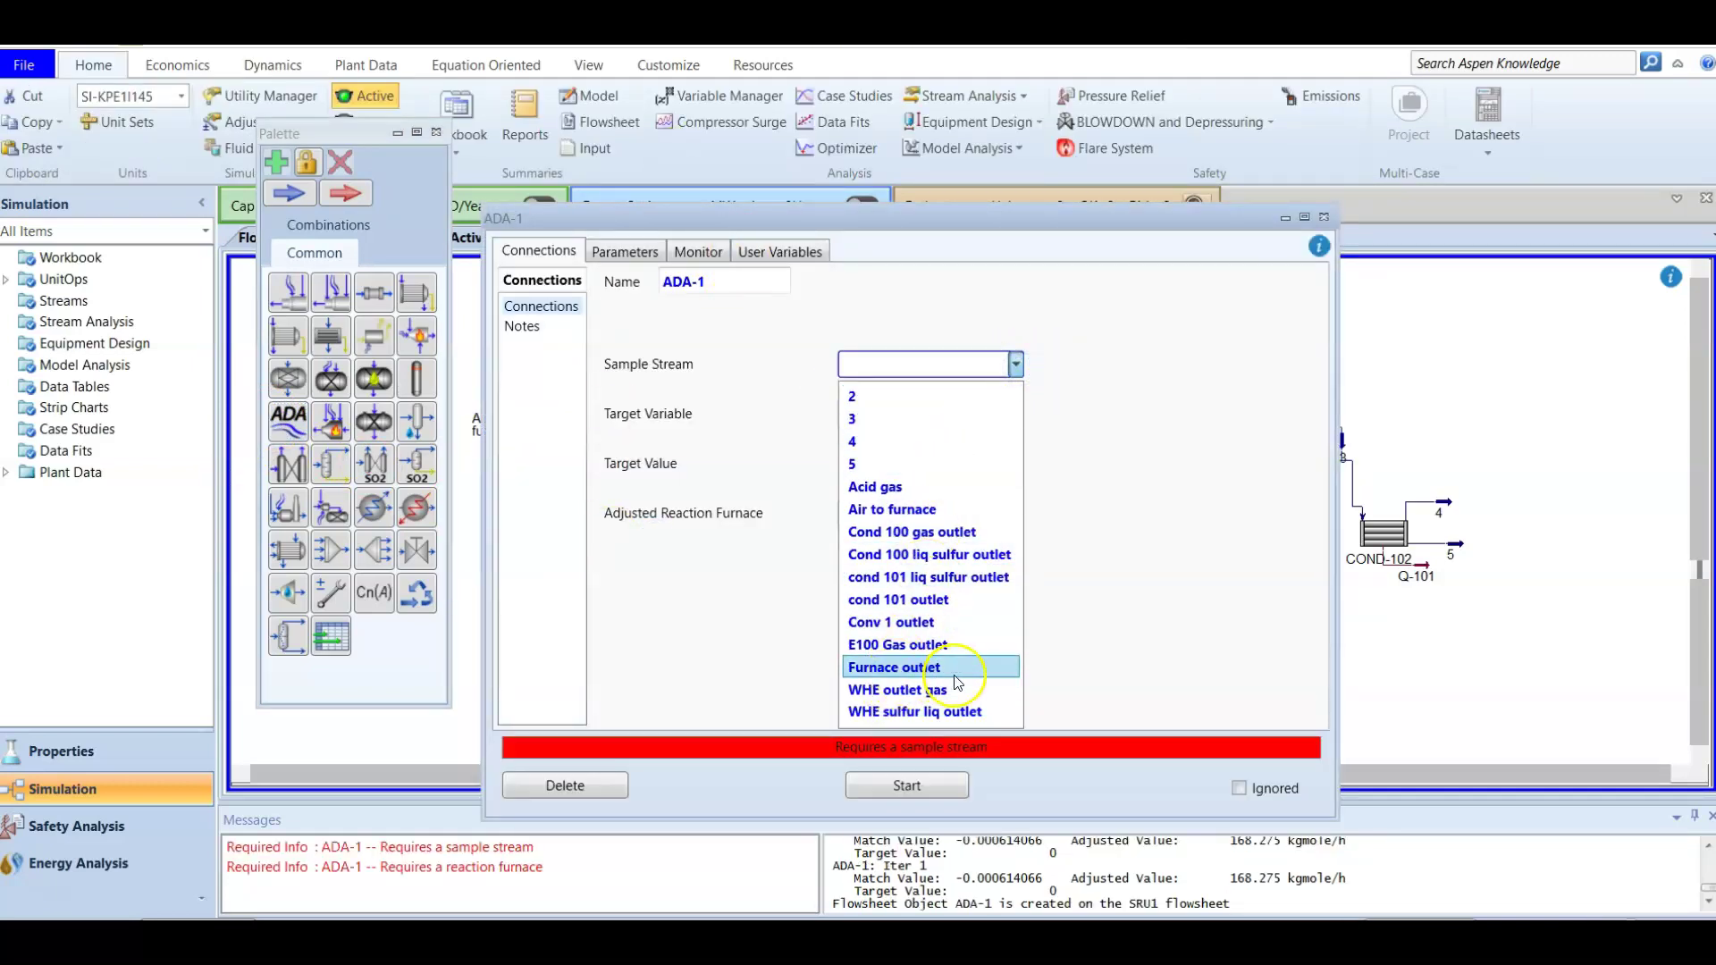
click(943, 677)
click(959, 462)
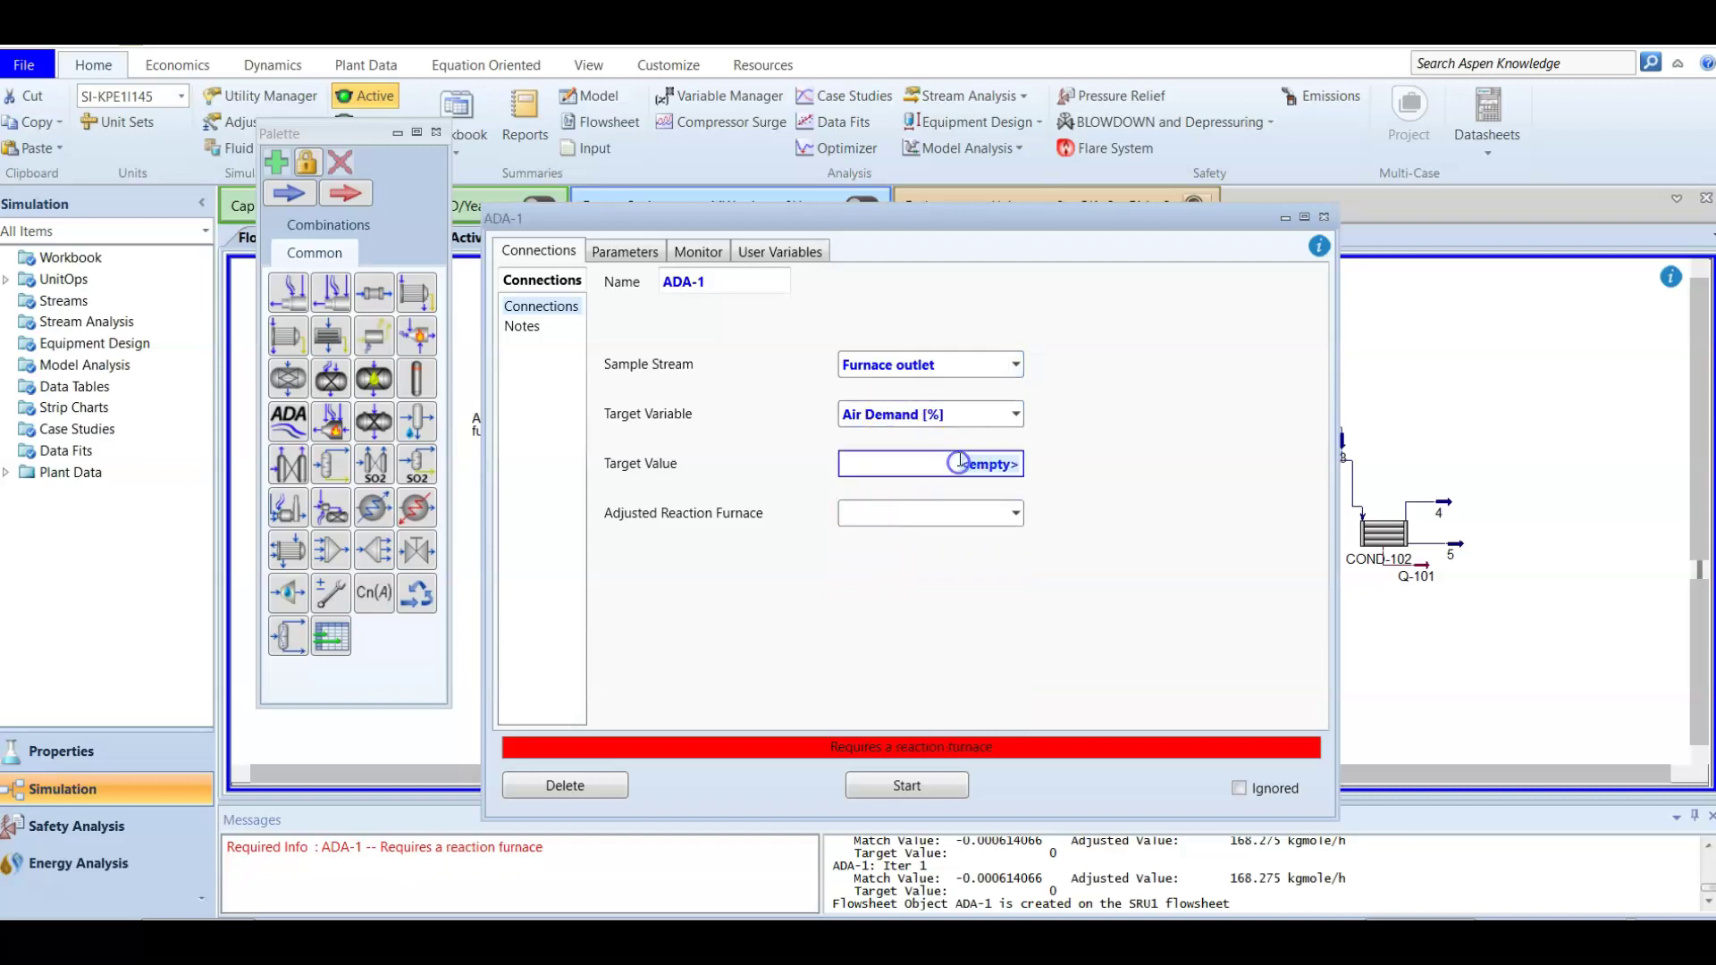
text(0)
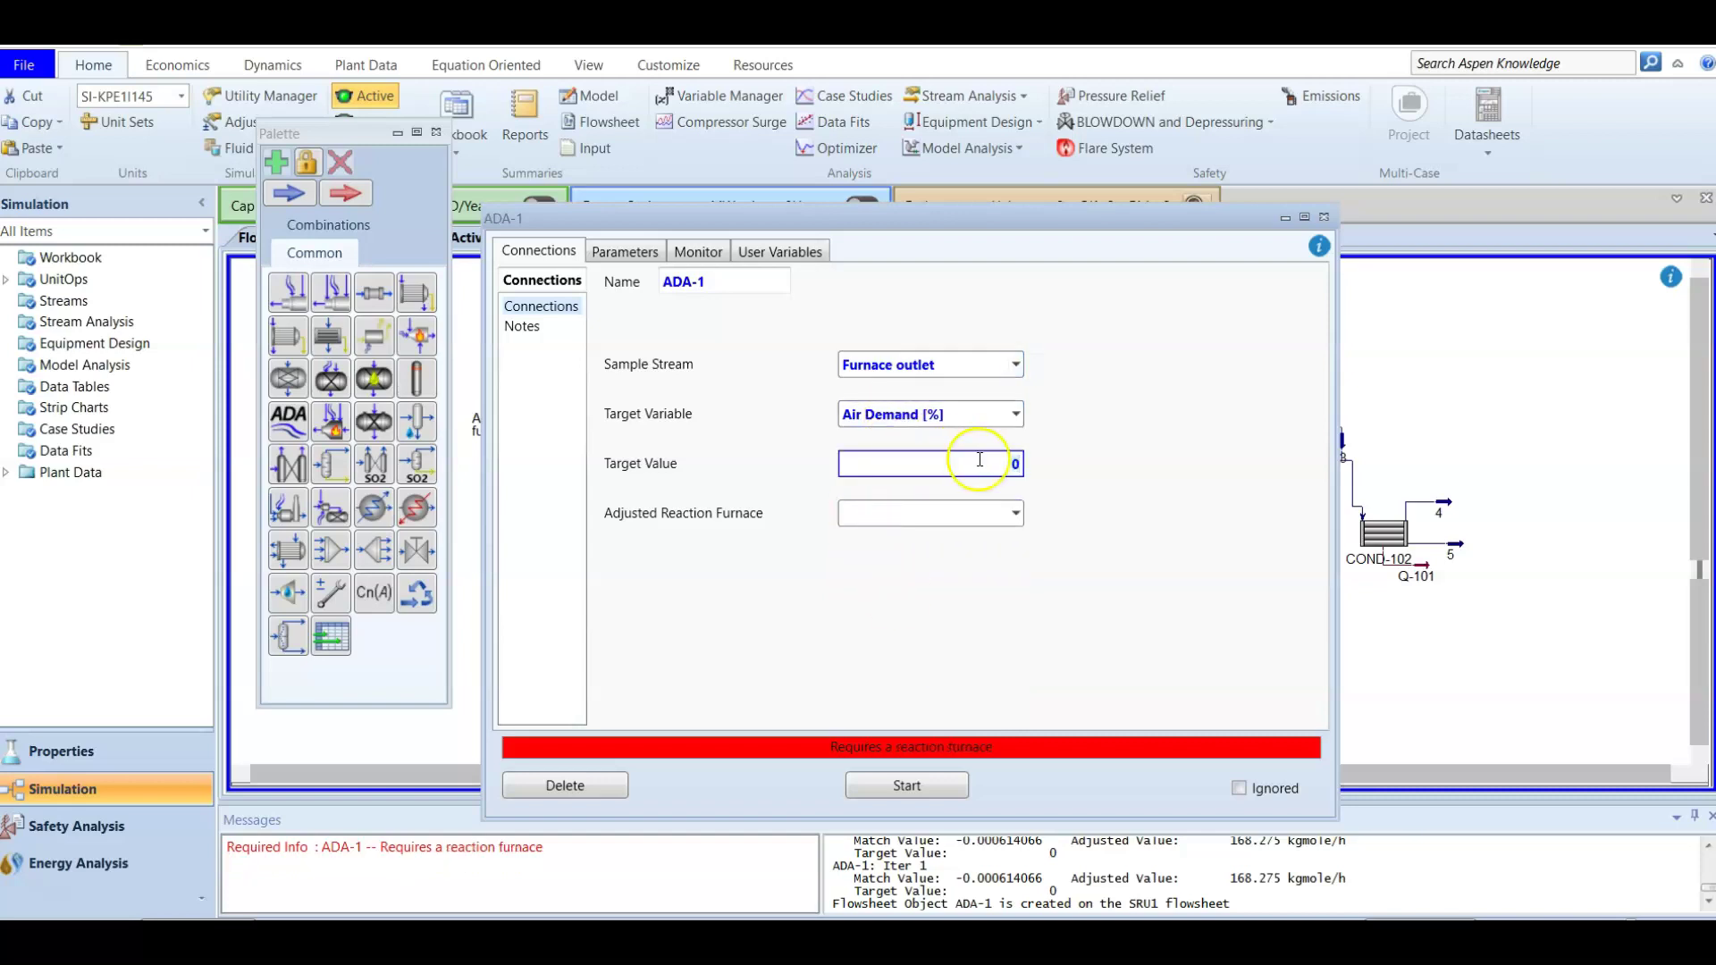
click(1016, 512)
click(945, 545)
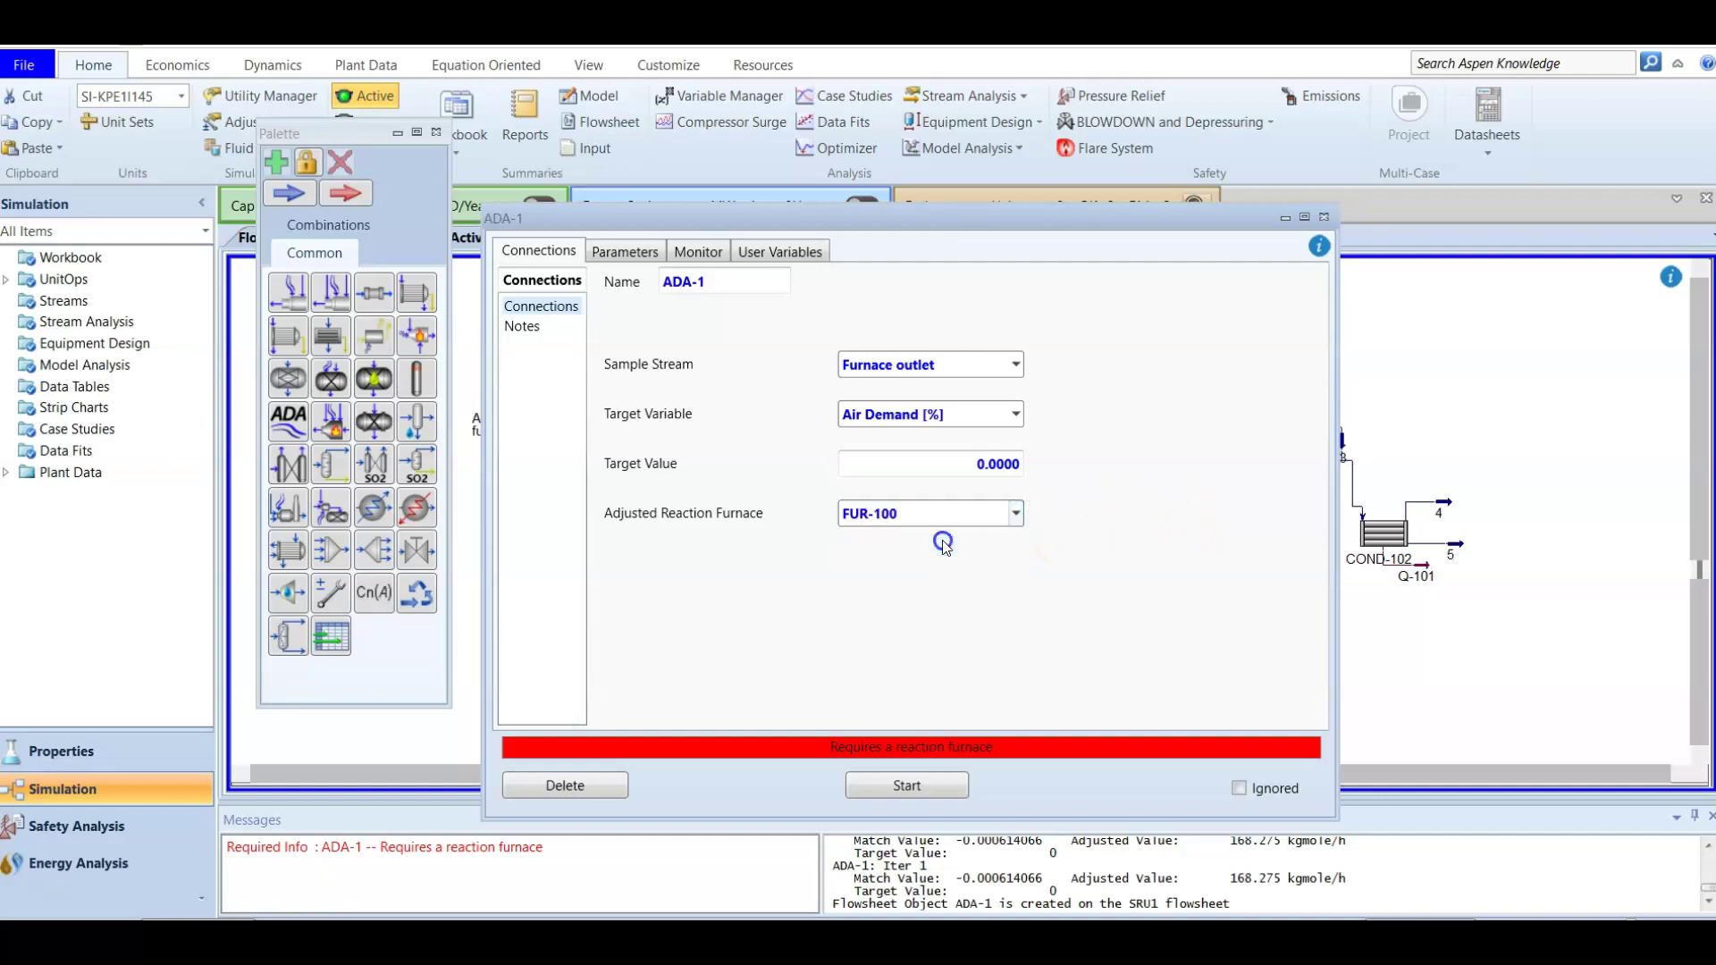
click(1325, 217)
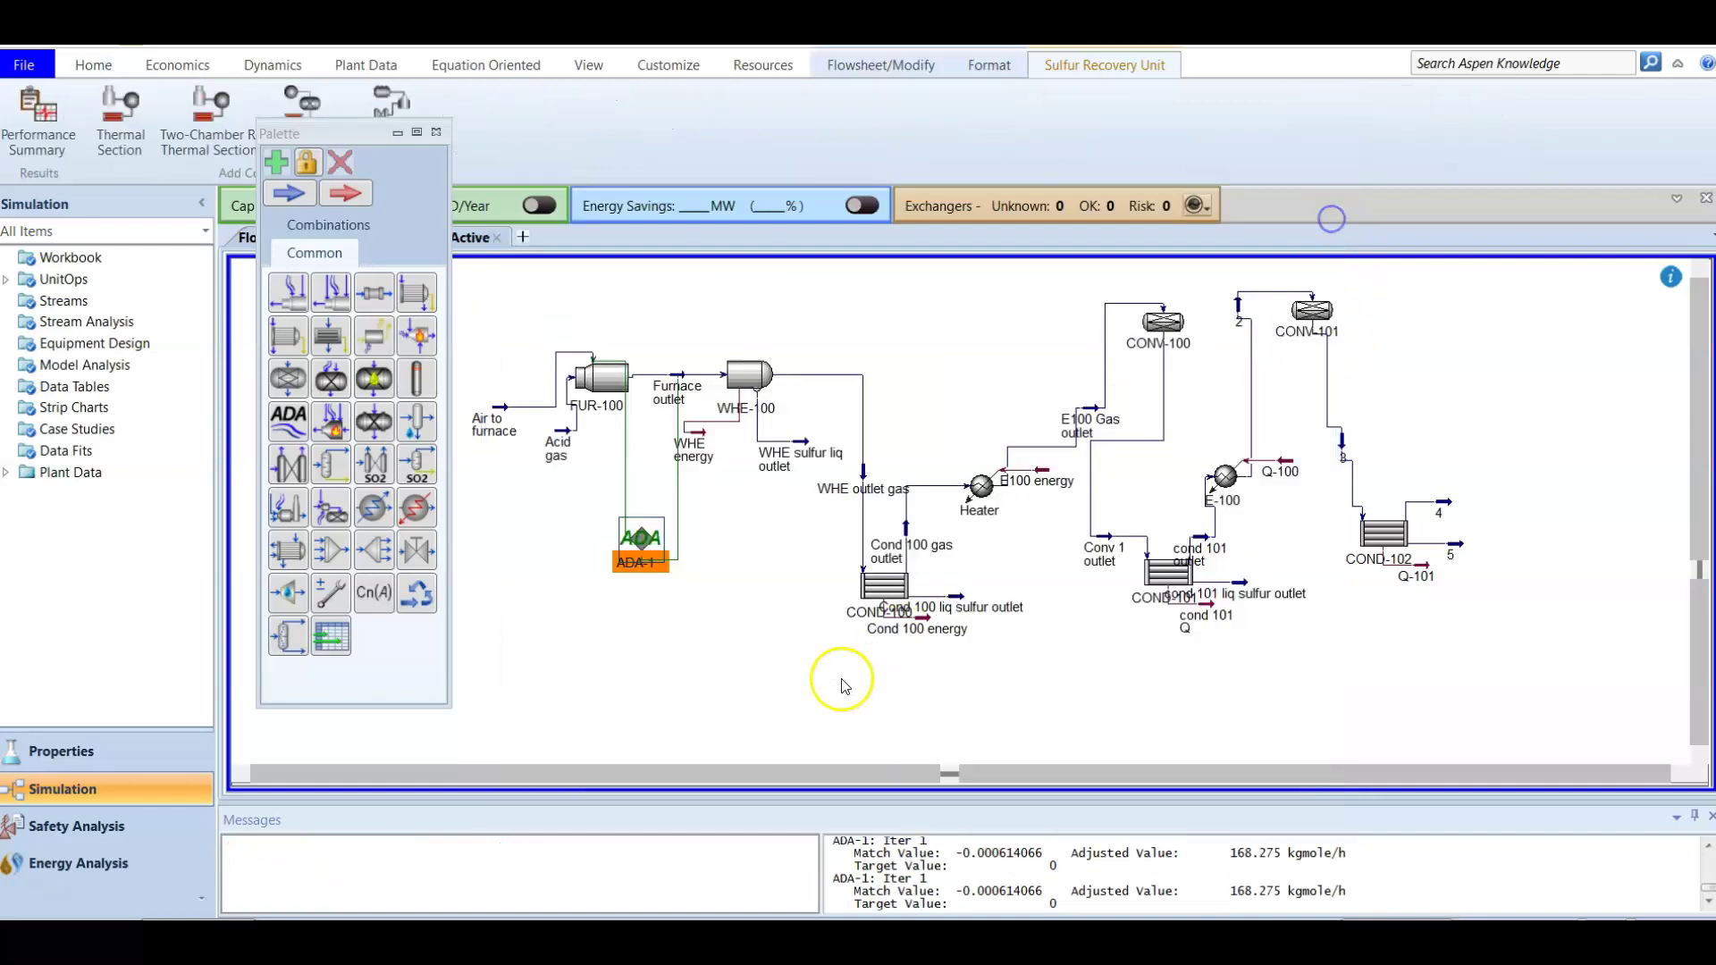
double_click(640, 545)
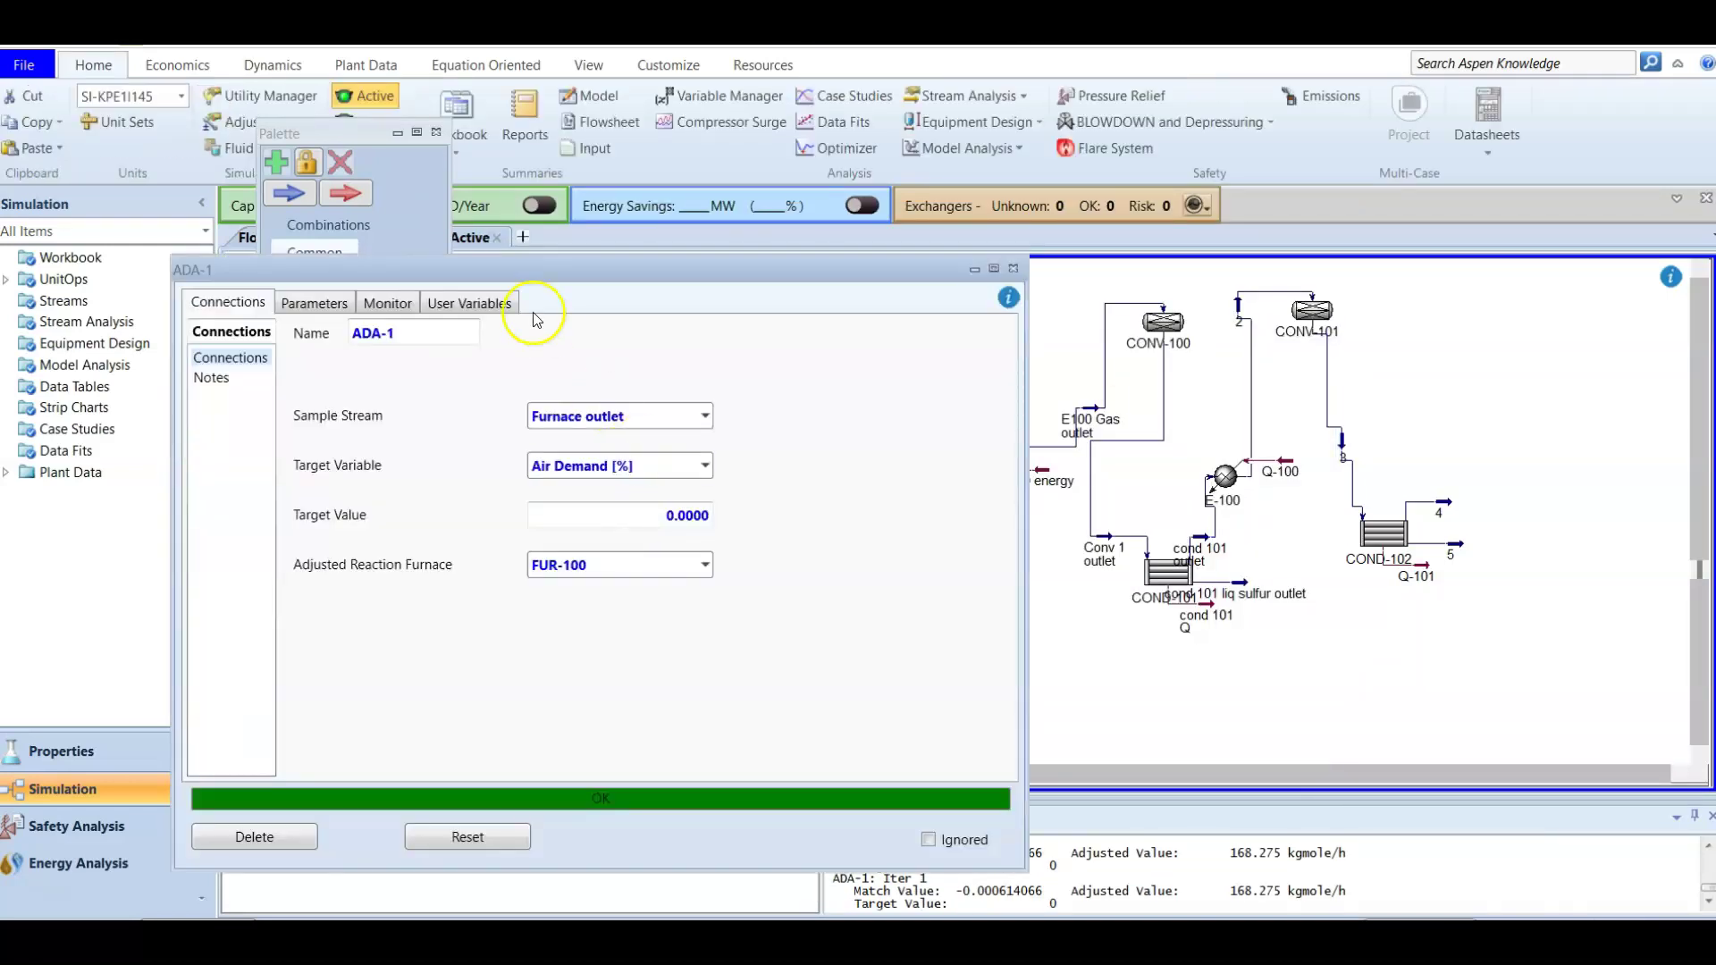
click(306, 305)
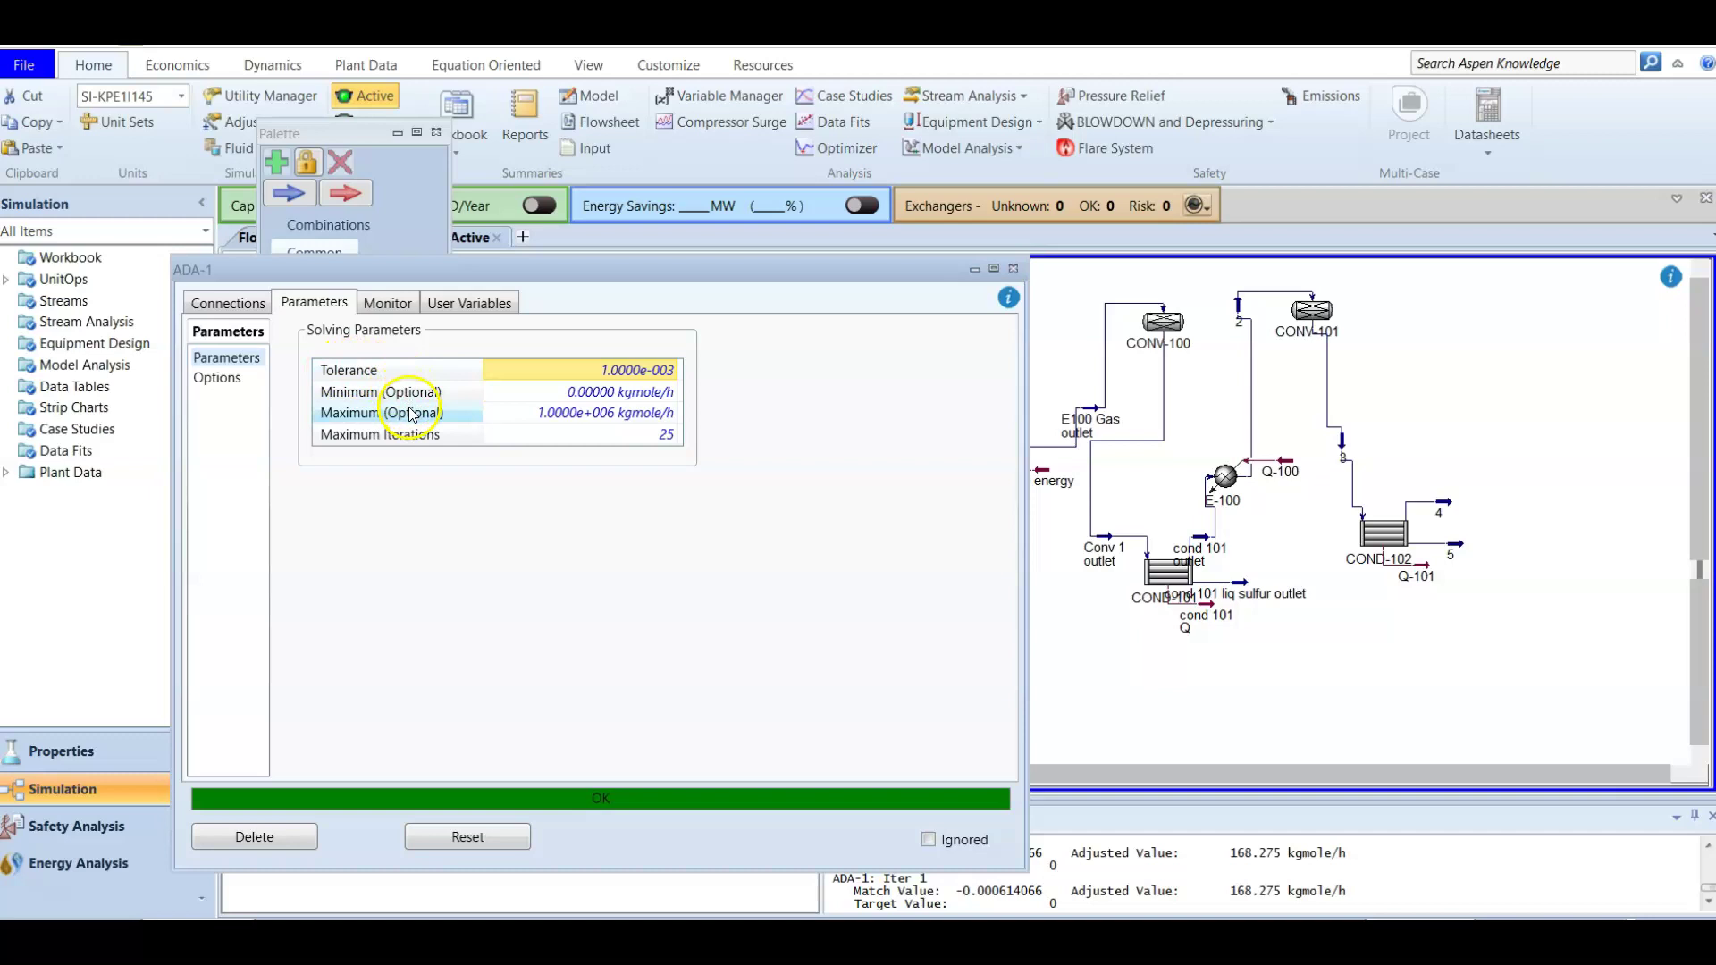
Review ADA-1's Parameters, Monitor, User Variables and Options pages, then close its settings
click(376, 297)
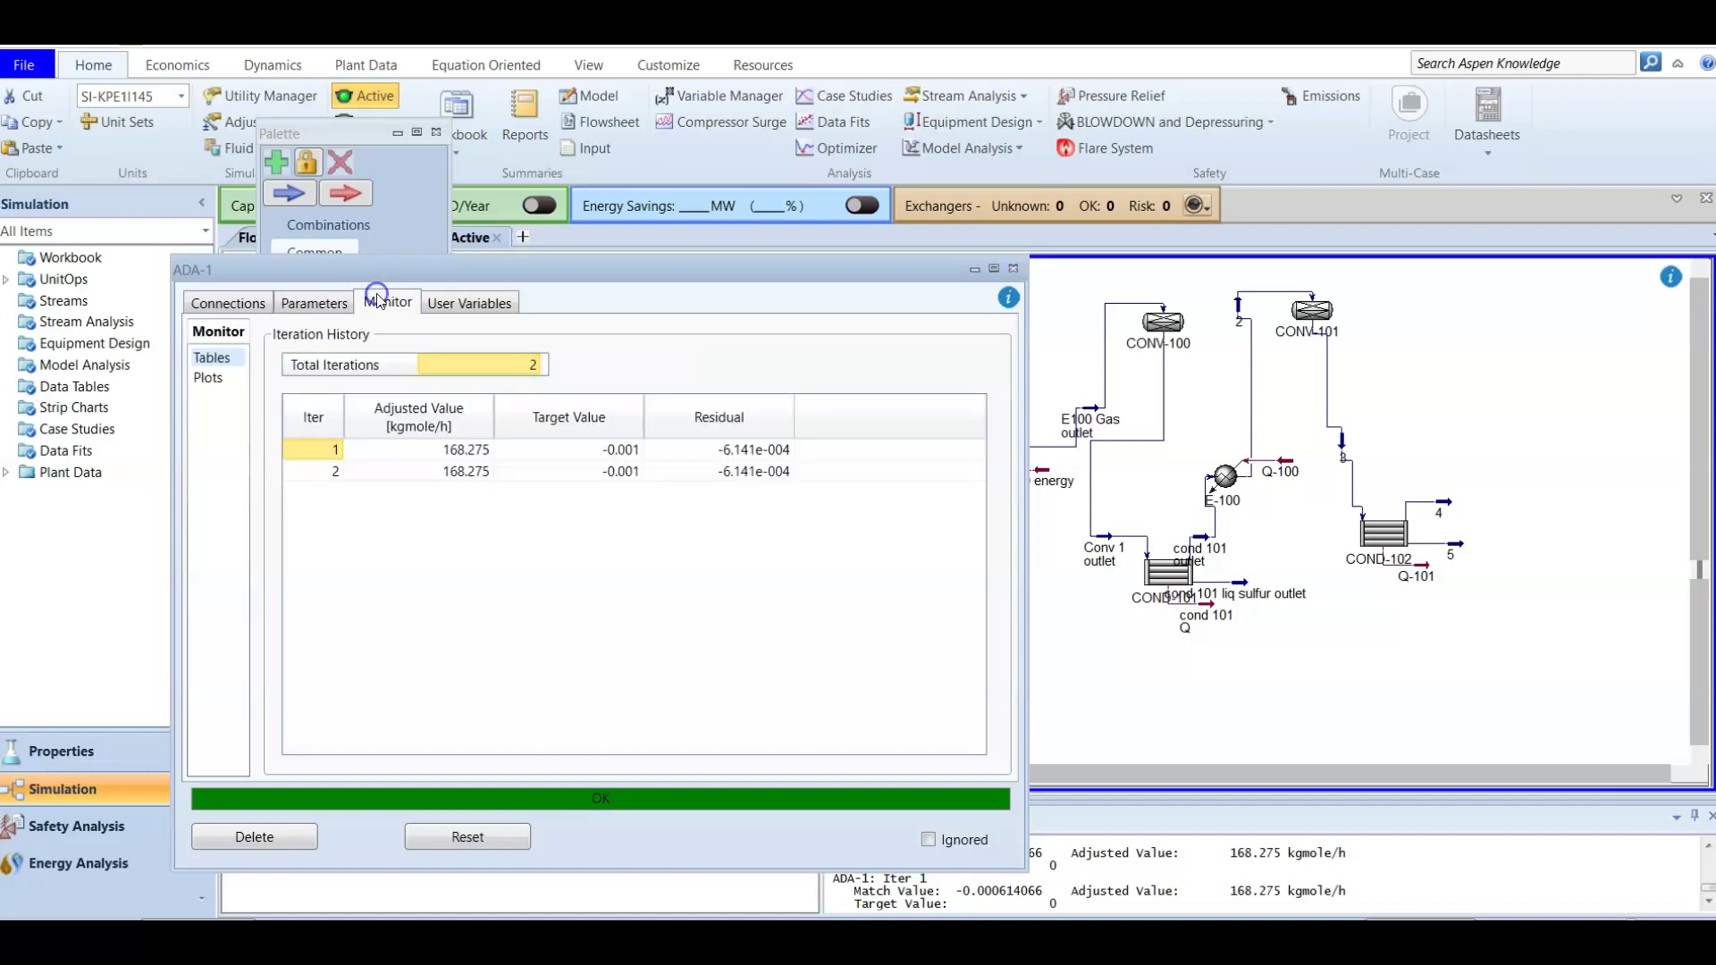
click(471, 303)
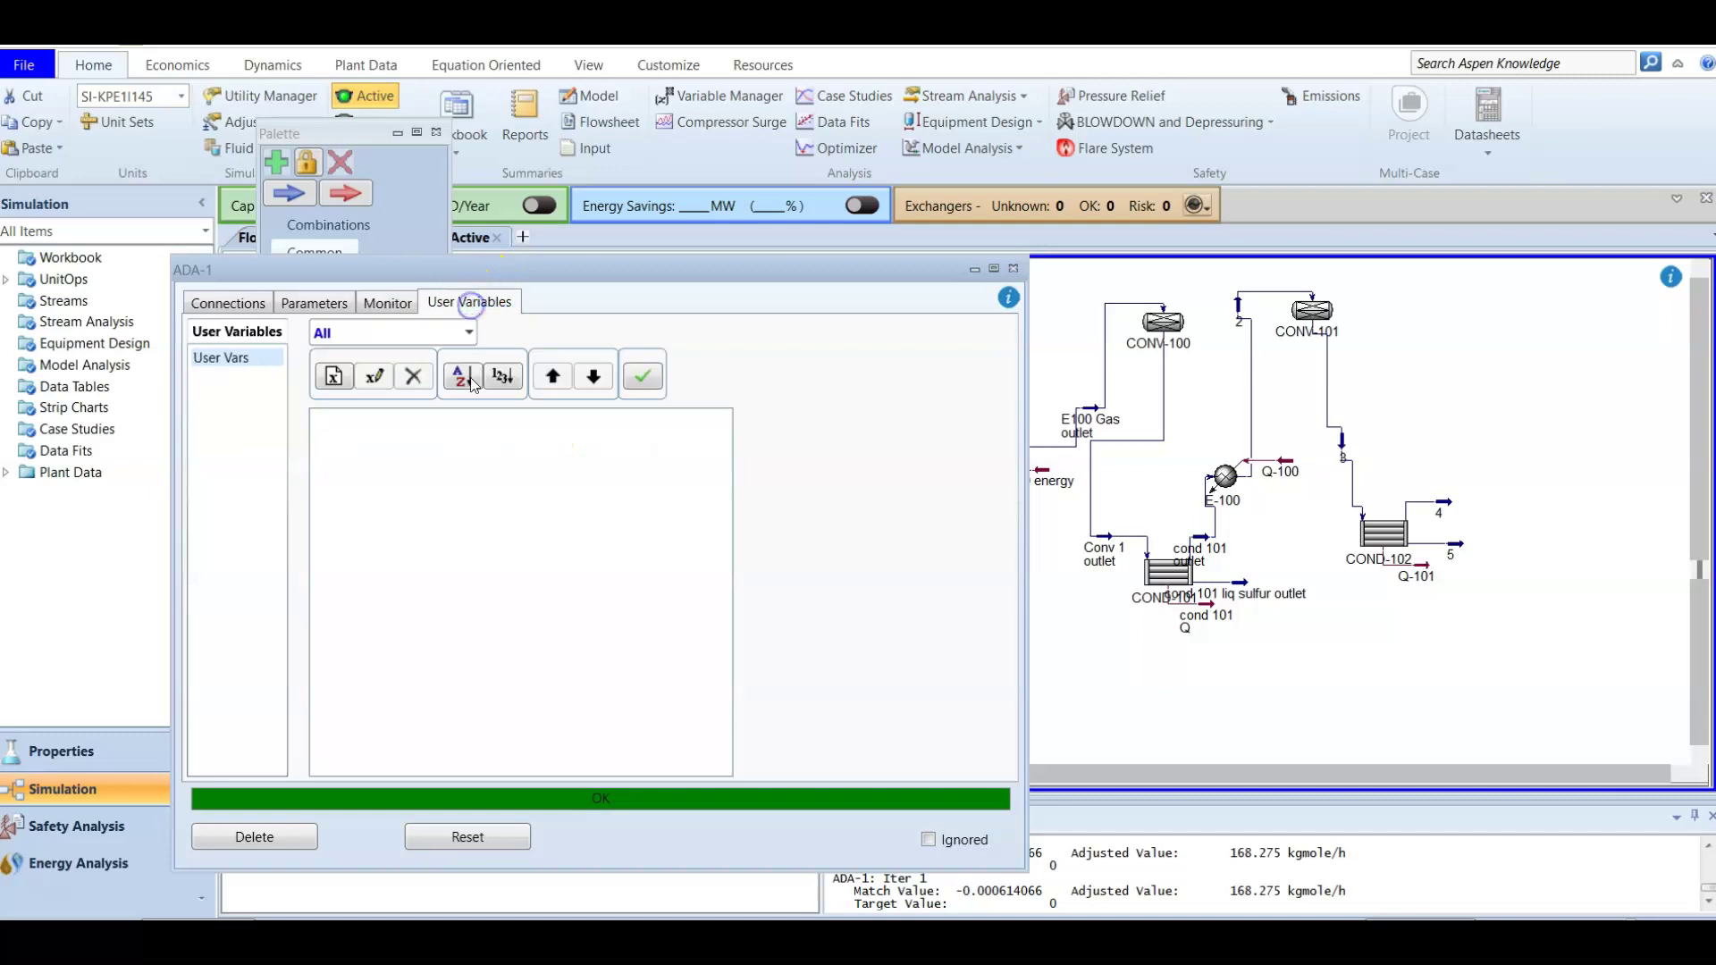
click(211, 306)
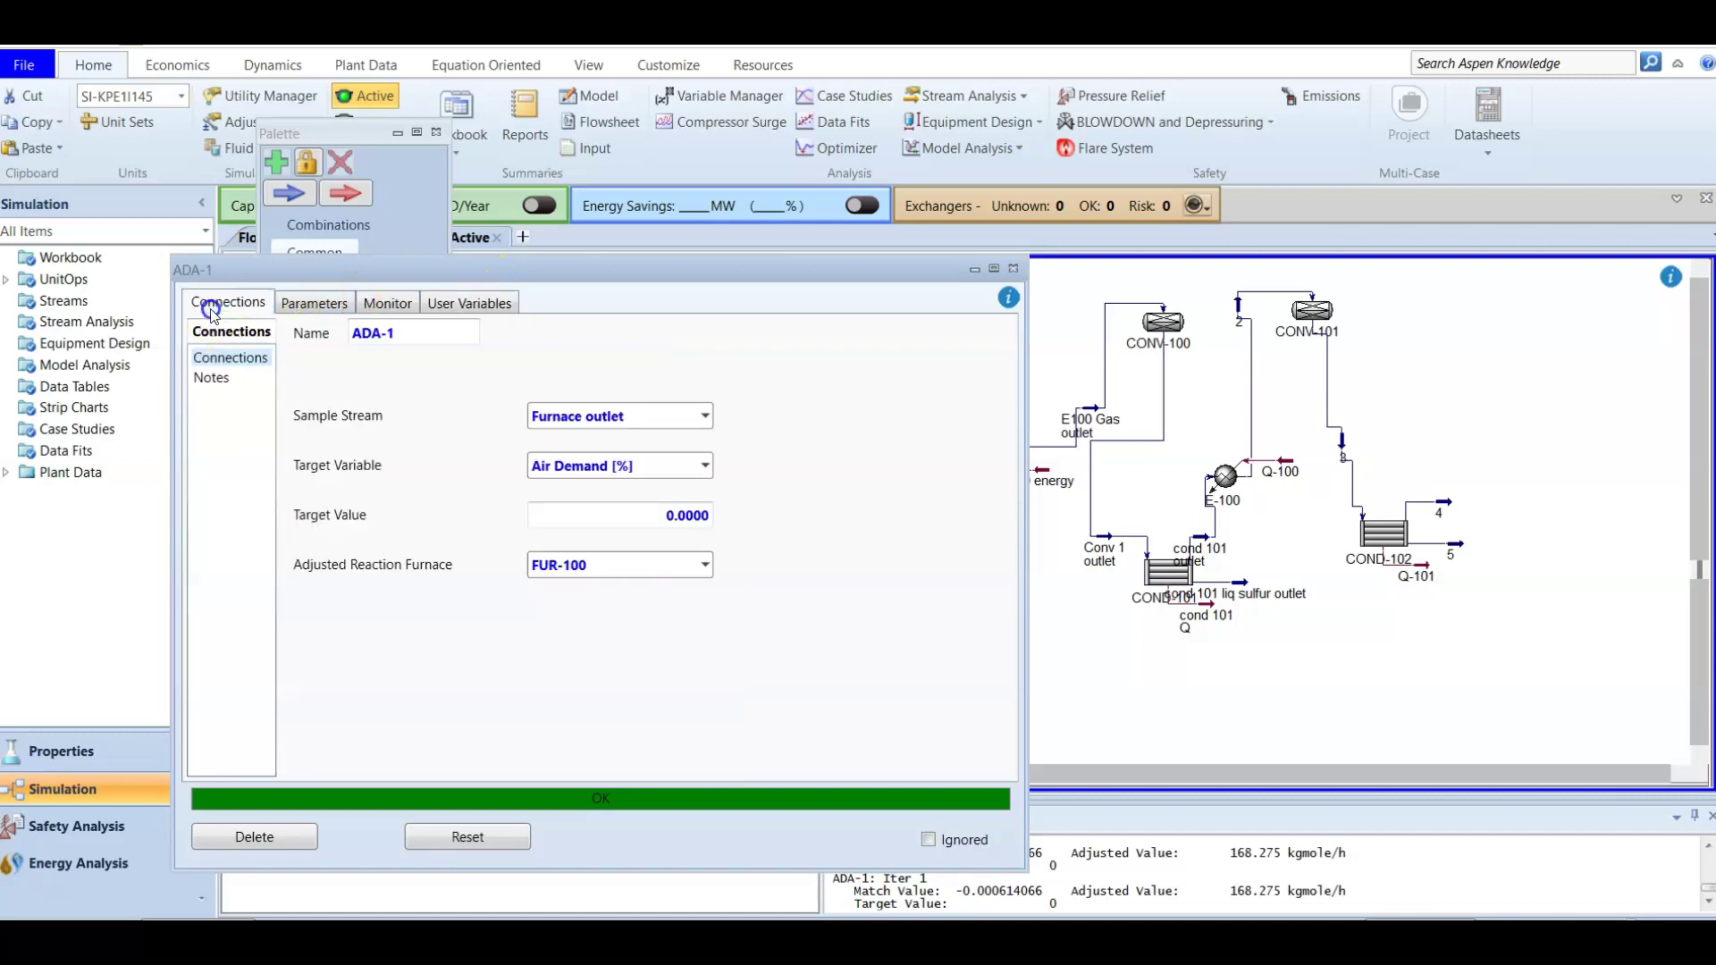
click(314, 303)
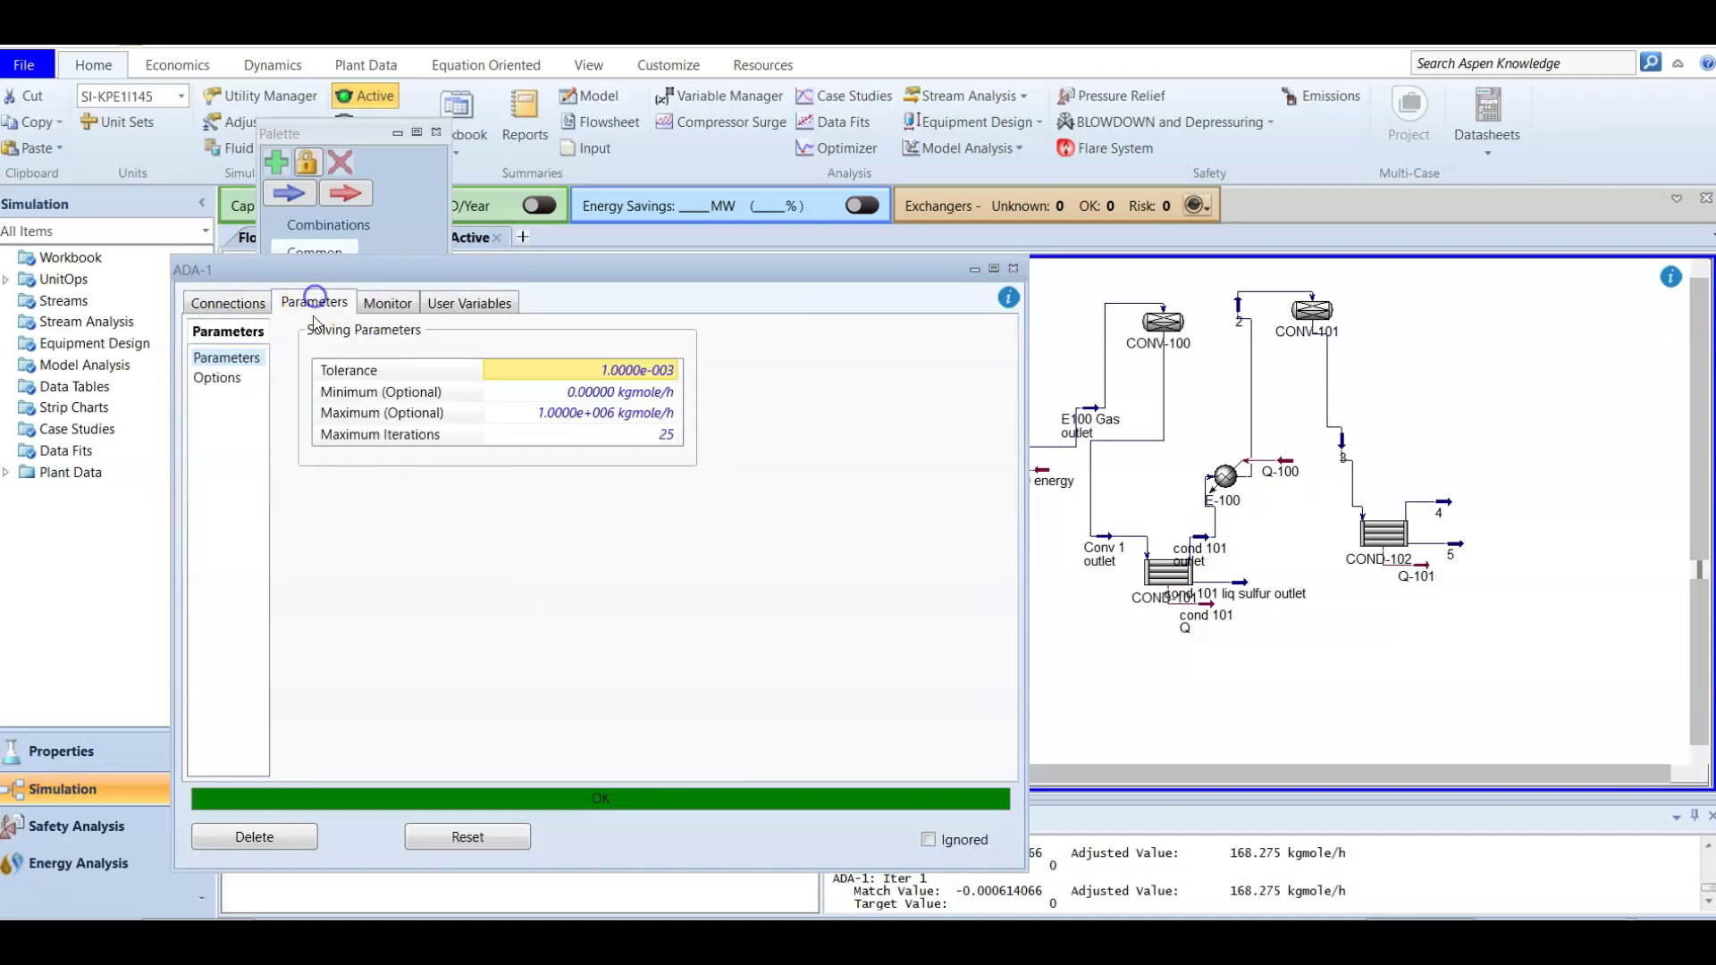
click(217, 378)
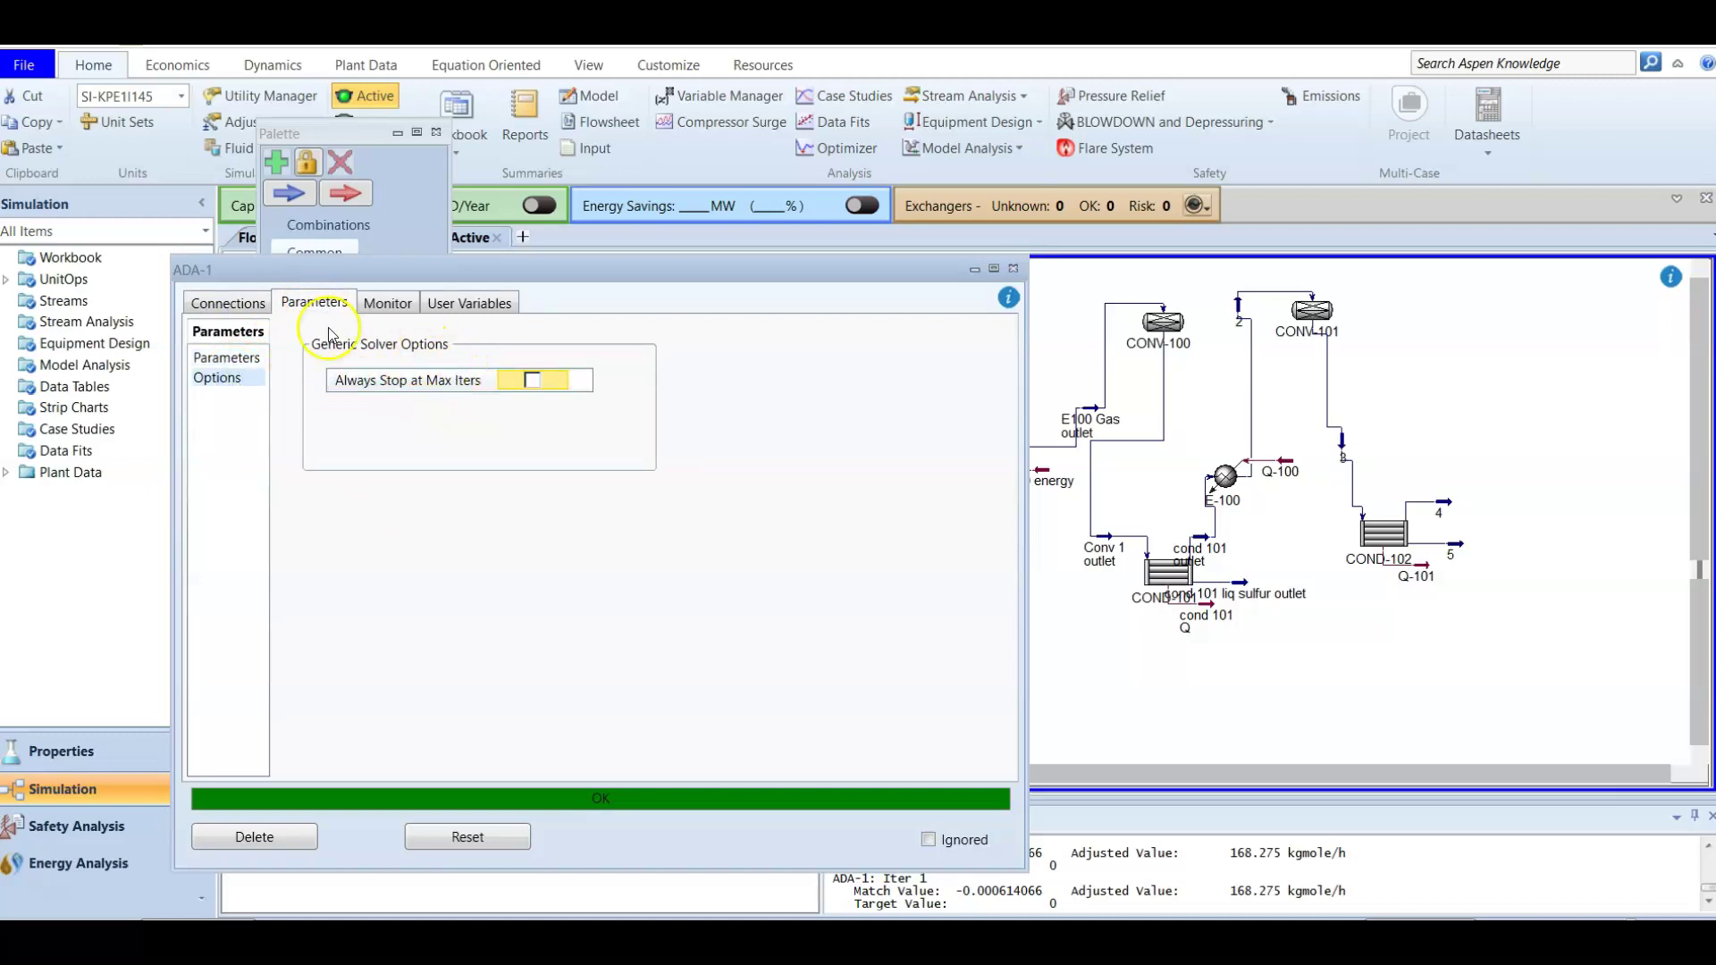
click(255, 305)
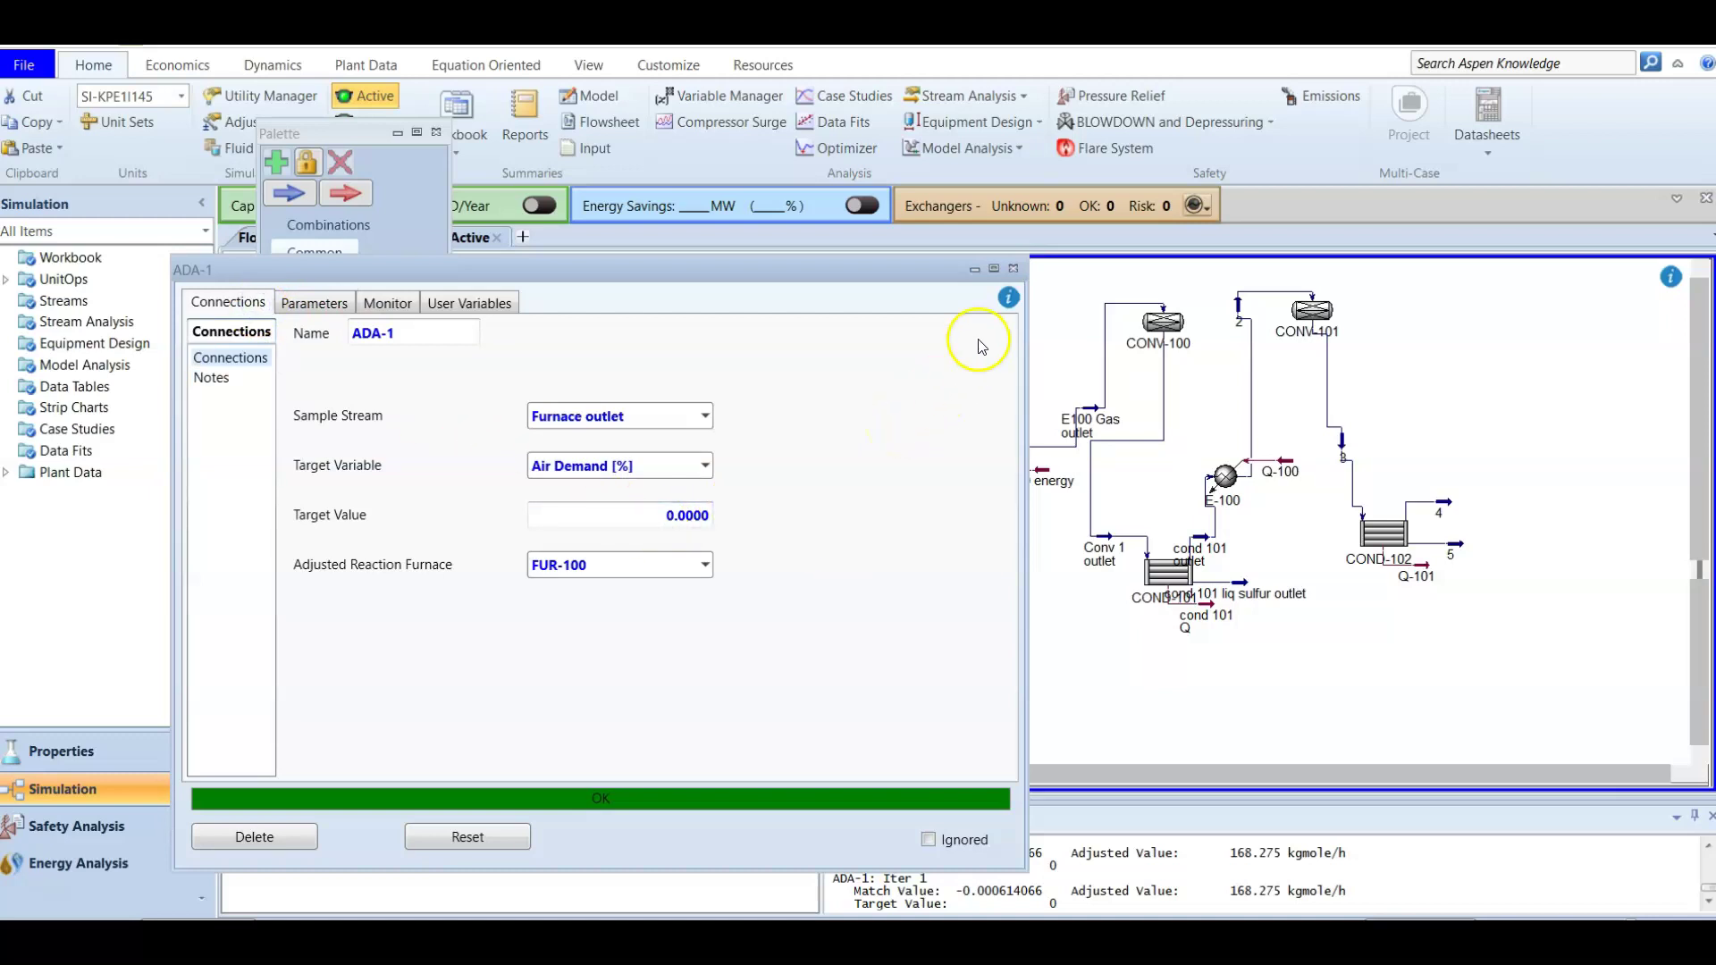
click(1014, 268)
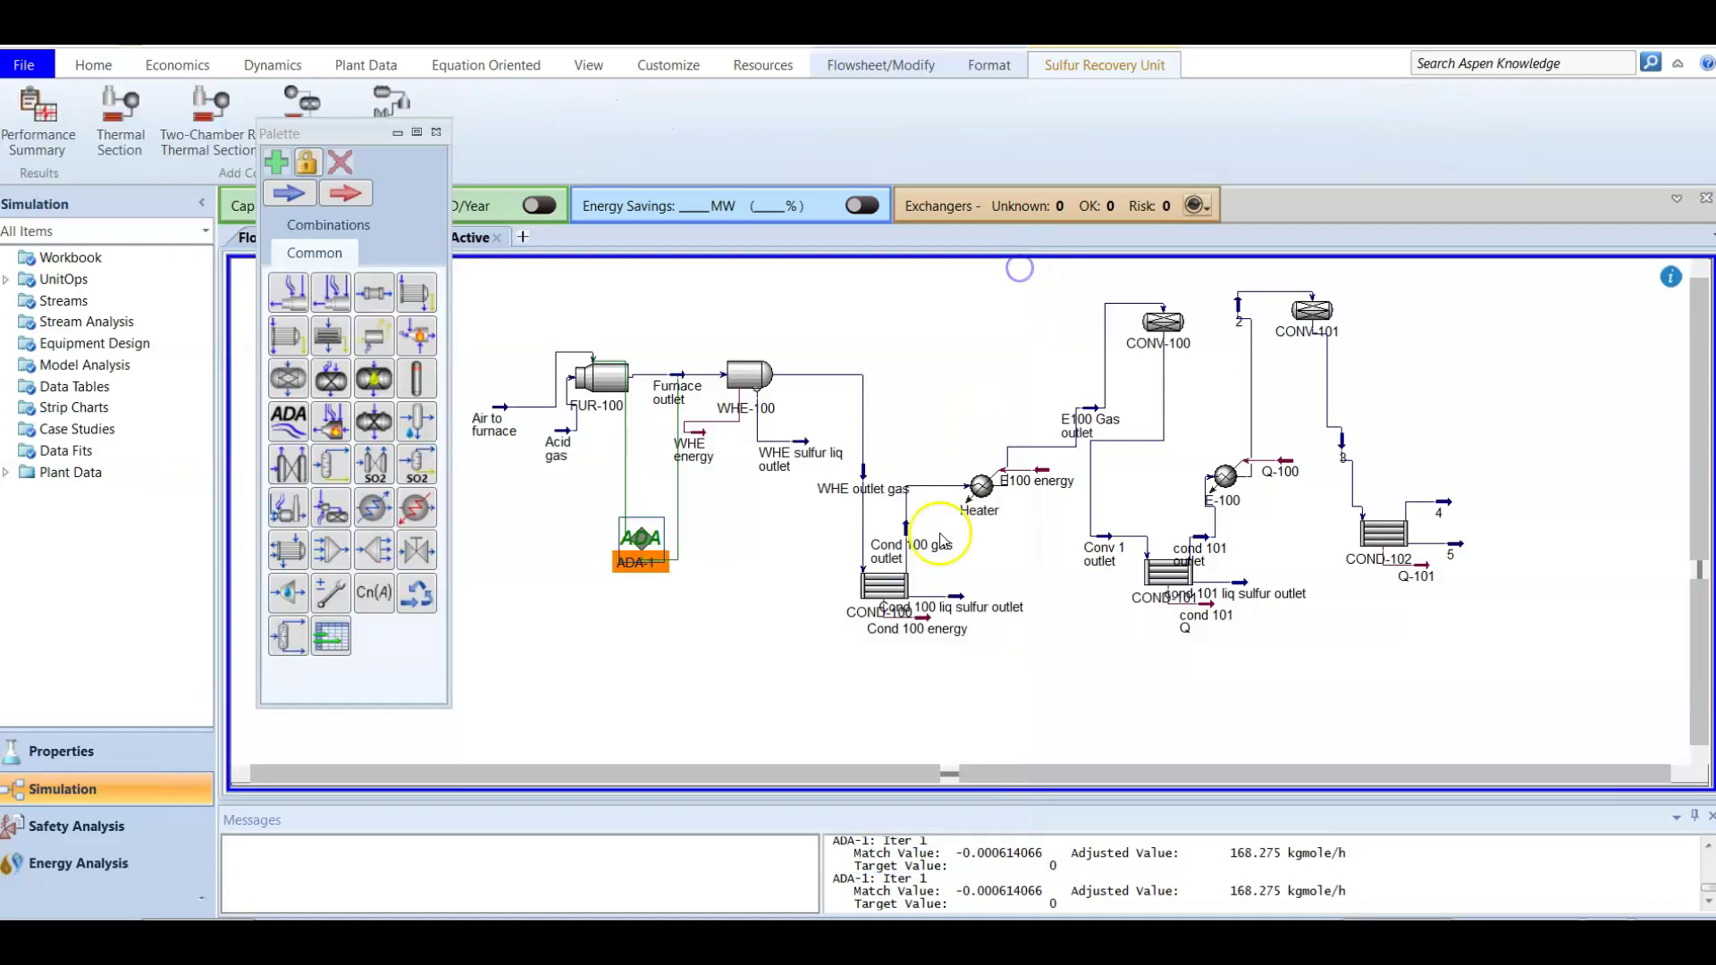
Open condenser COND-100's Performance results and read the 99.77% S Recovery Efficiency
click(720, 630)
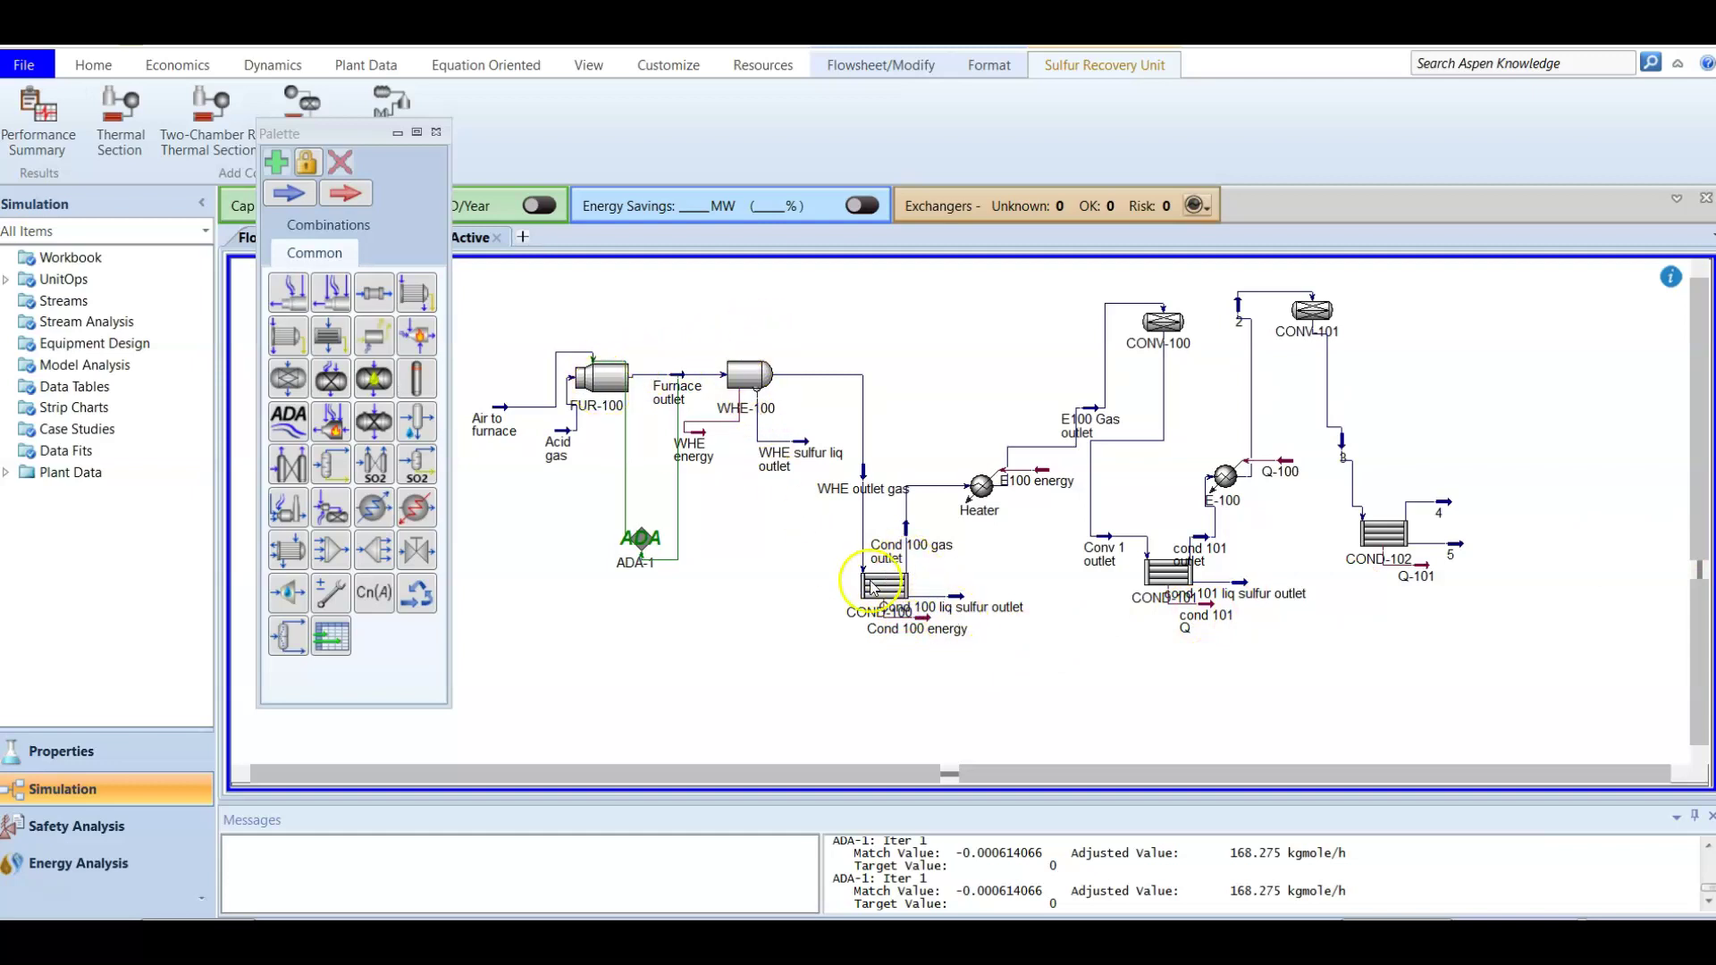
click(612, 380)
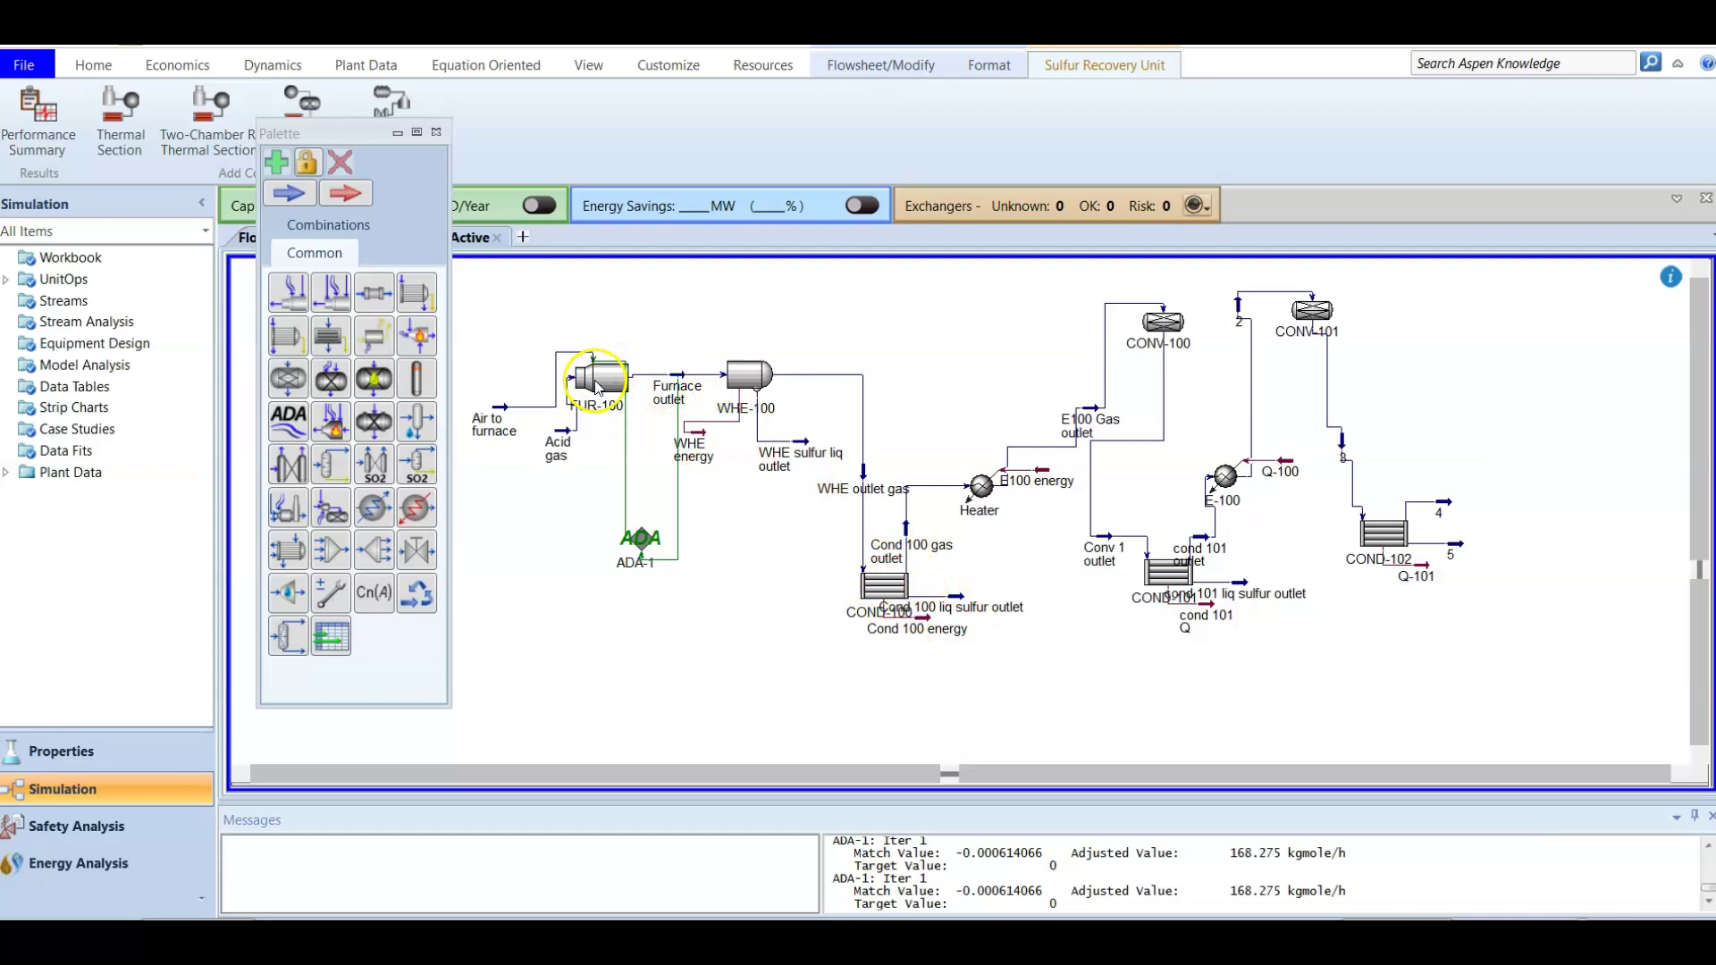
click(882, 588)
double_click(881, 588)
drag(448, 146, 981, 162)
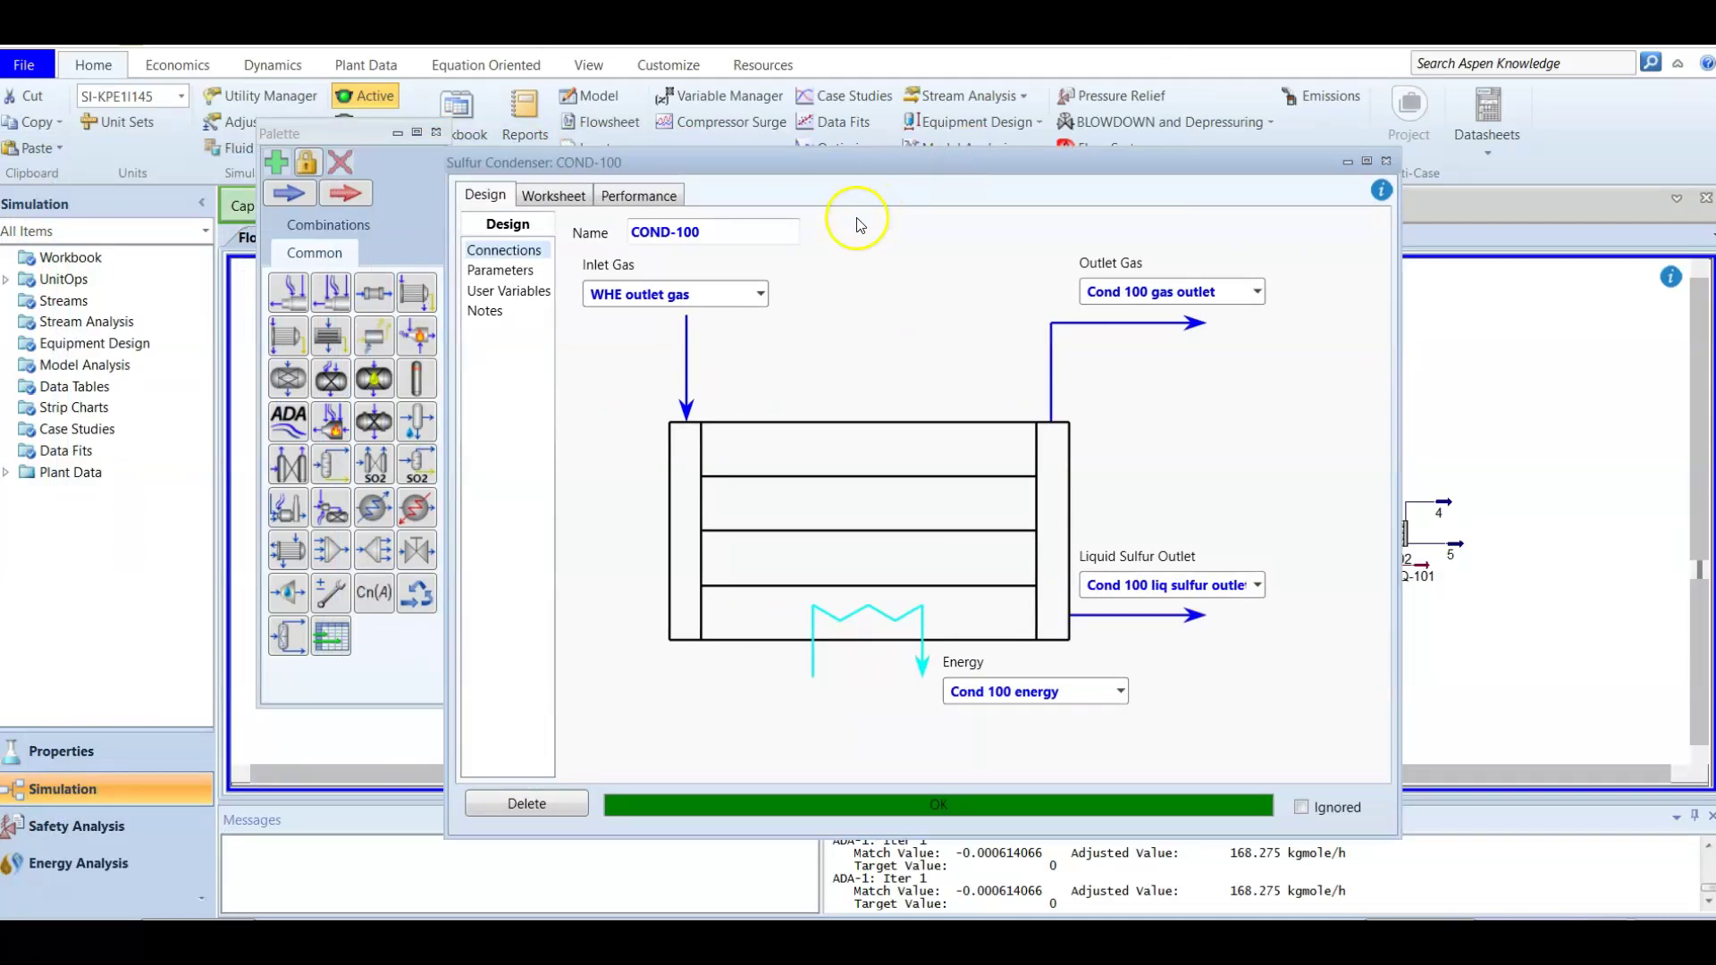
click(617, 200)
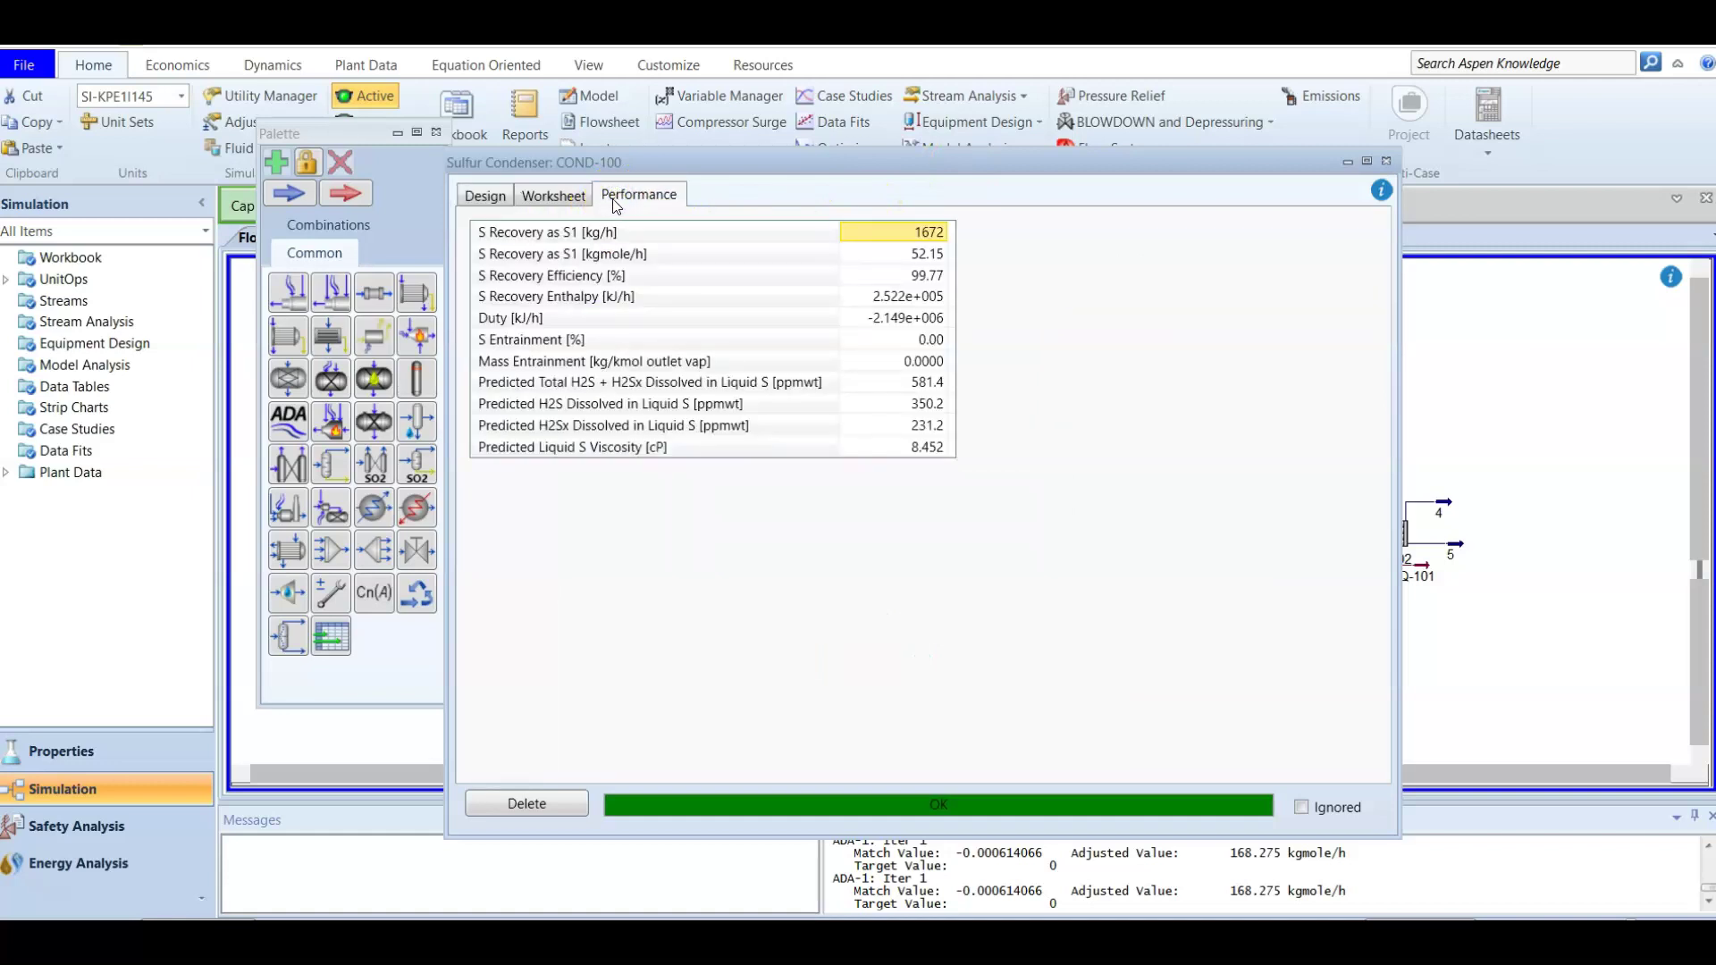
click(616, 282)
click(925, 276)
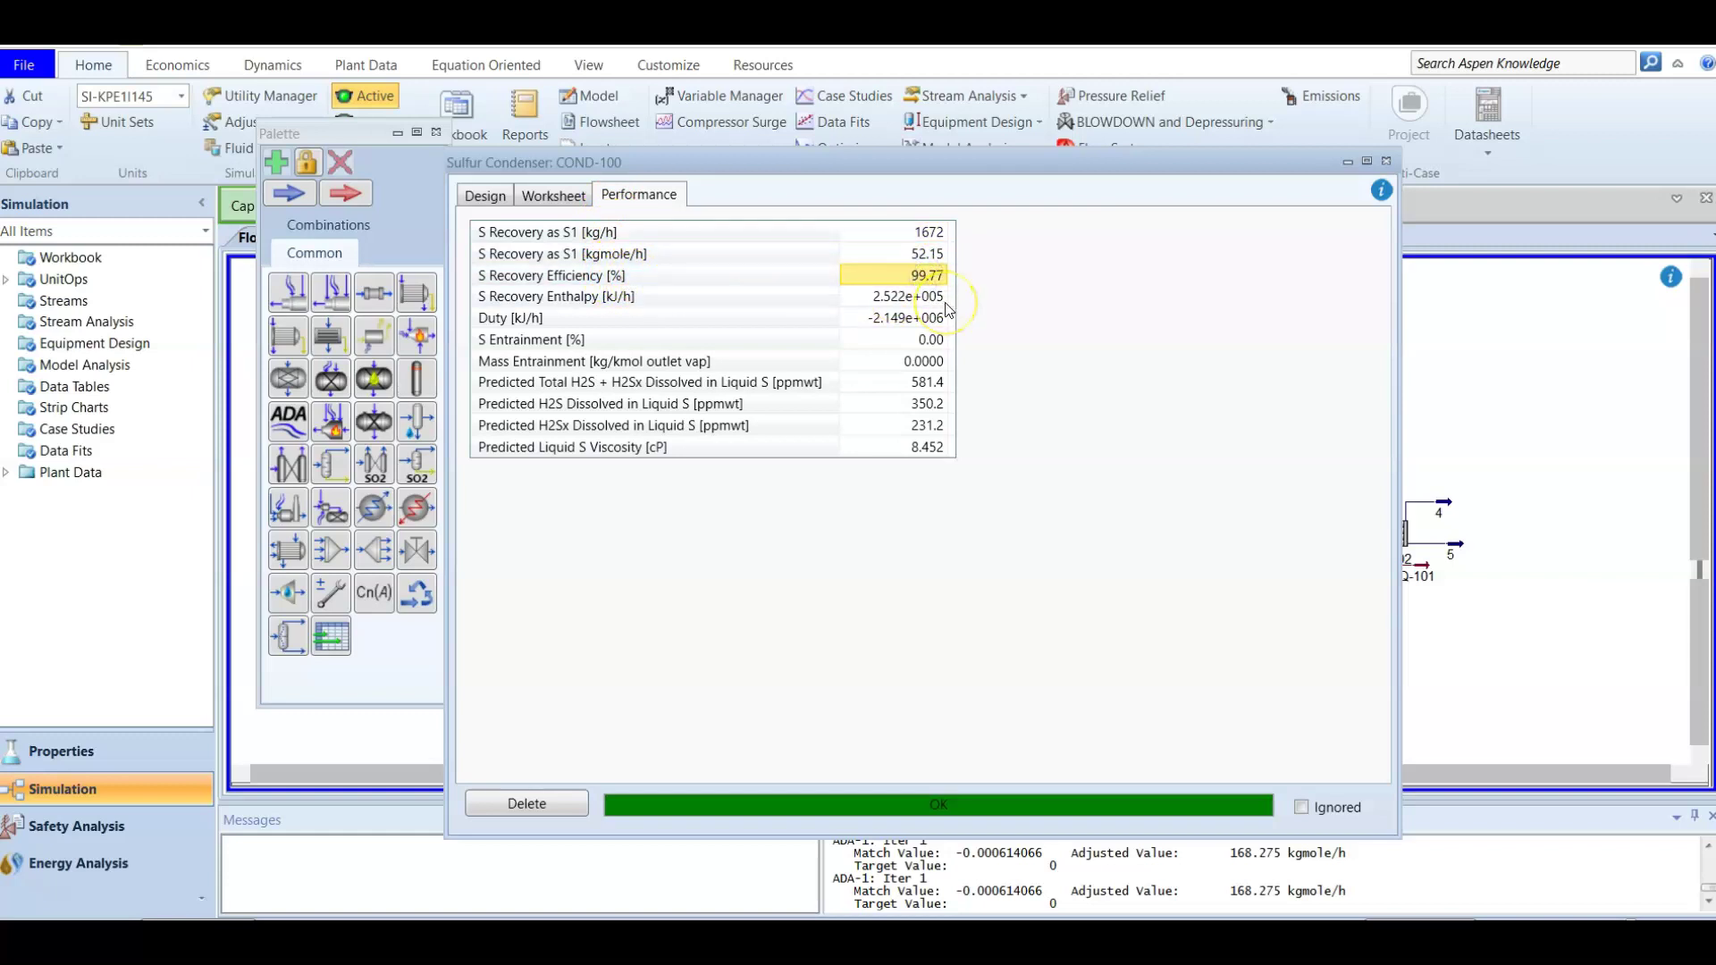
click(809, 277)
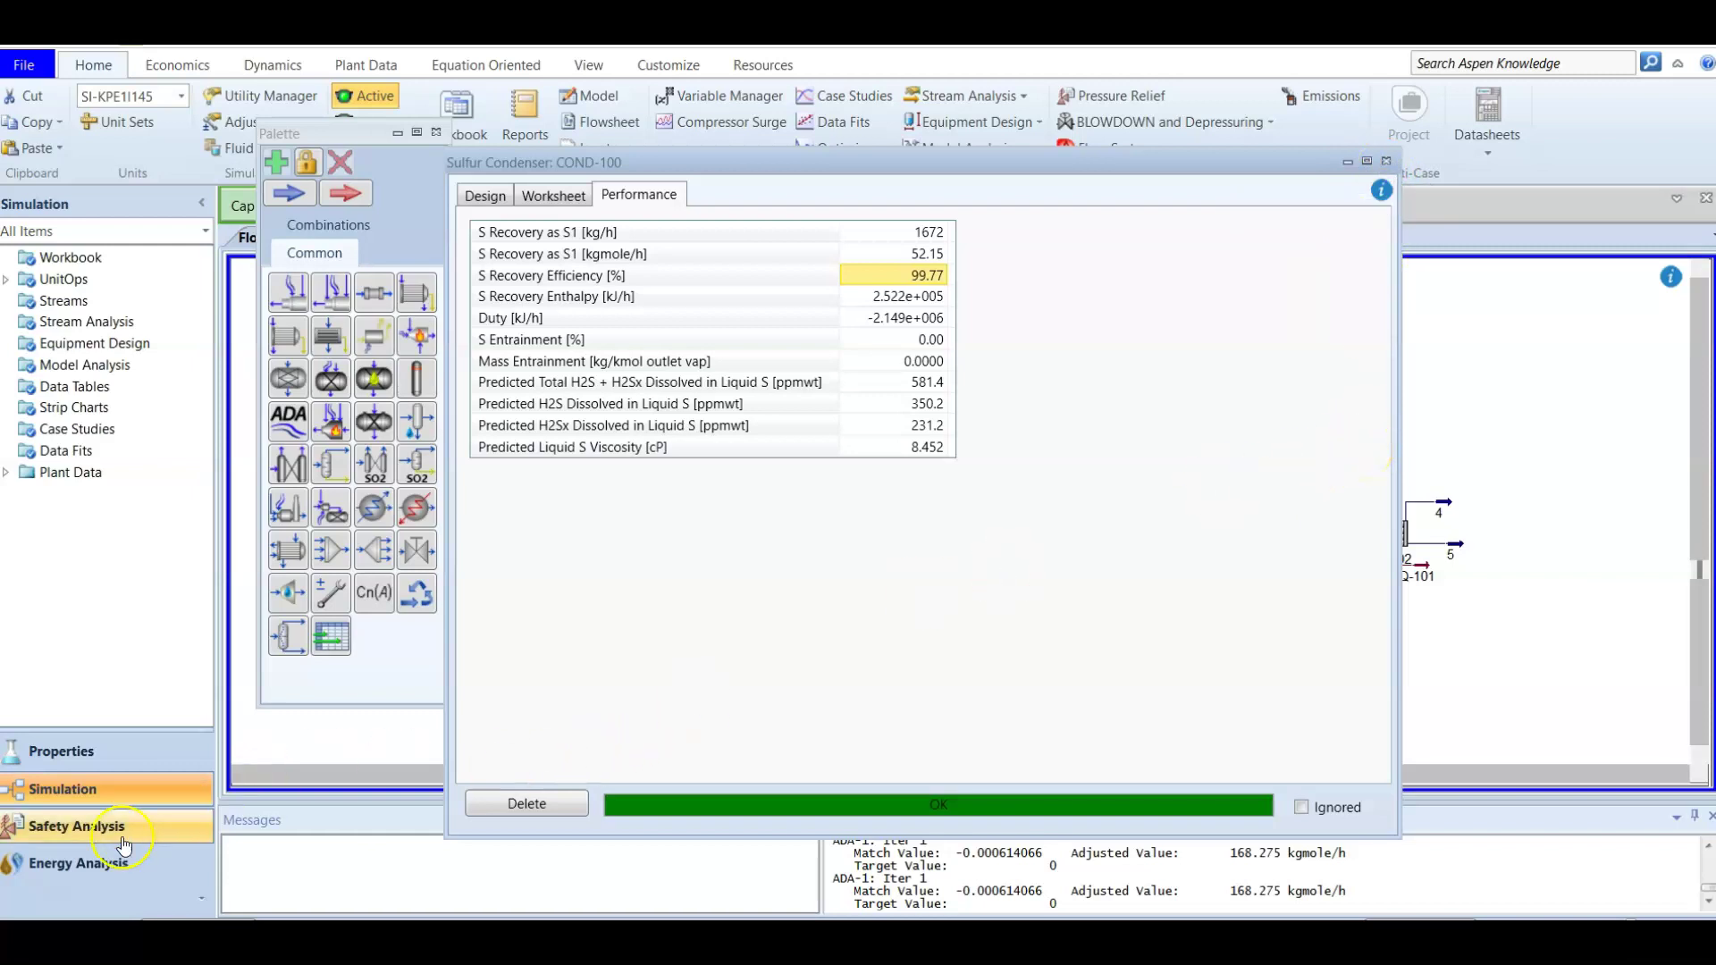
Check COND-101's performance results, noting its 99.14% recovery efficiency
double_click(1161, 572)
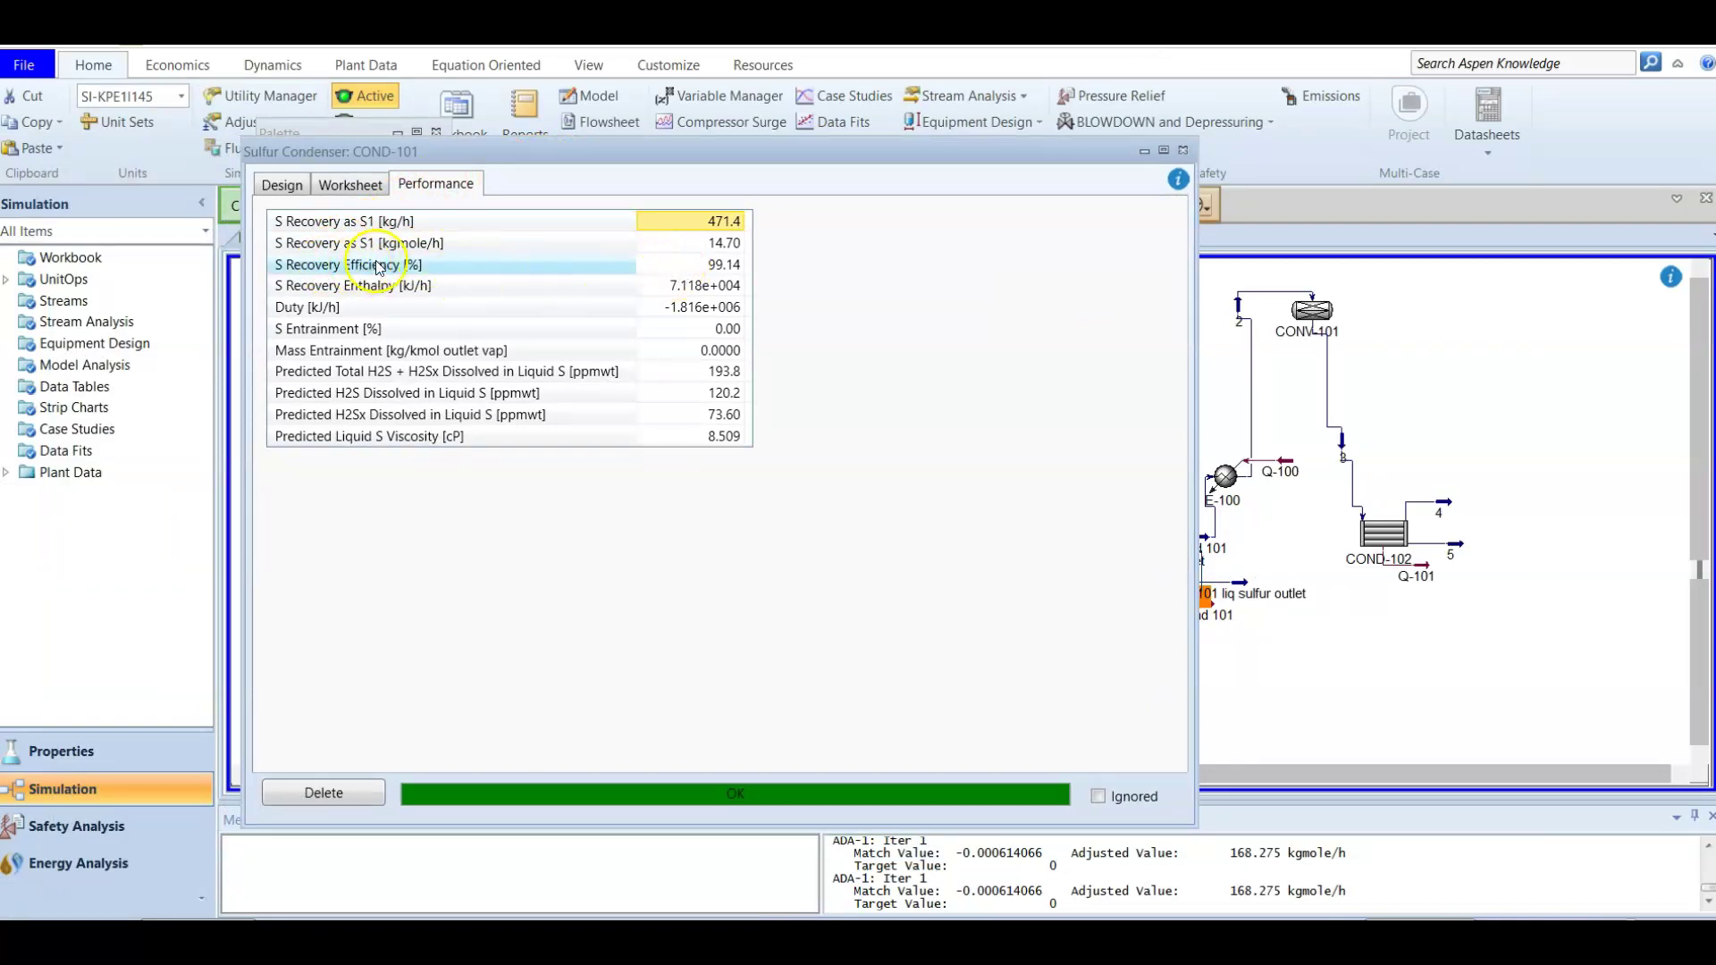
click(650, 265)
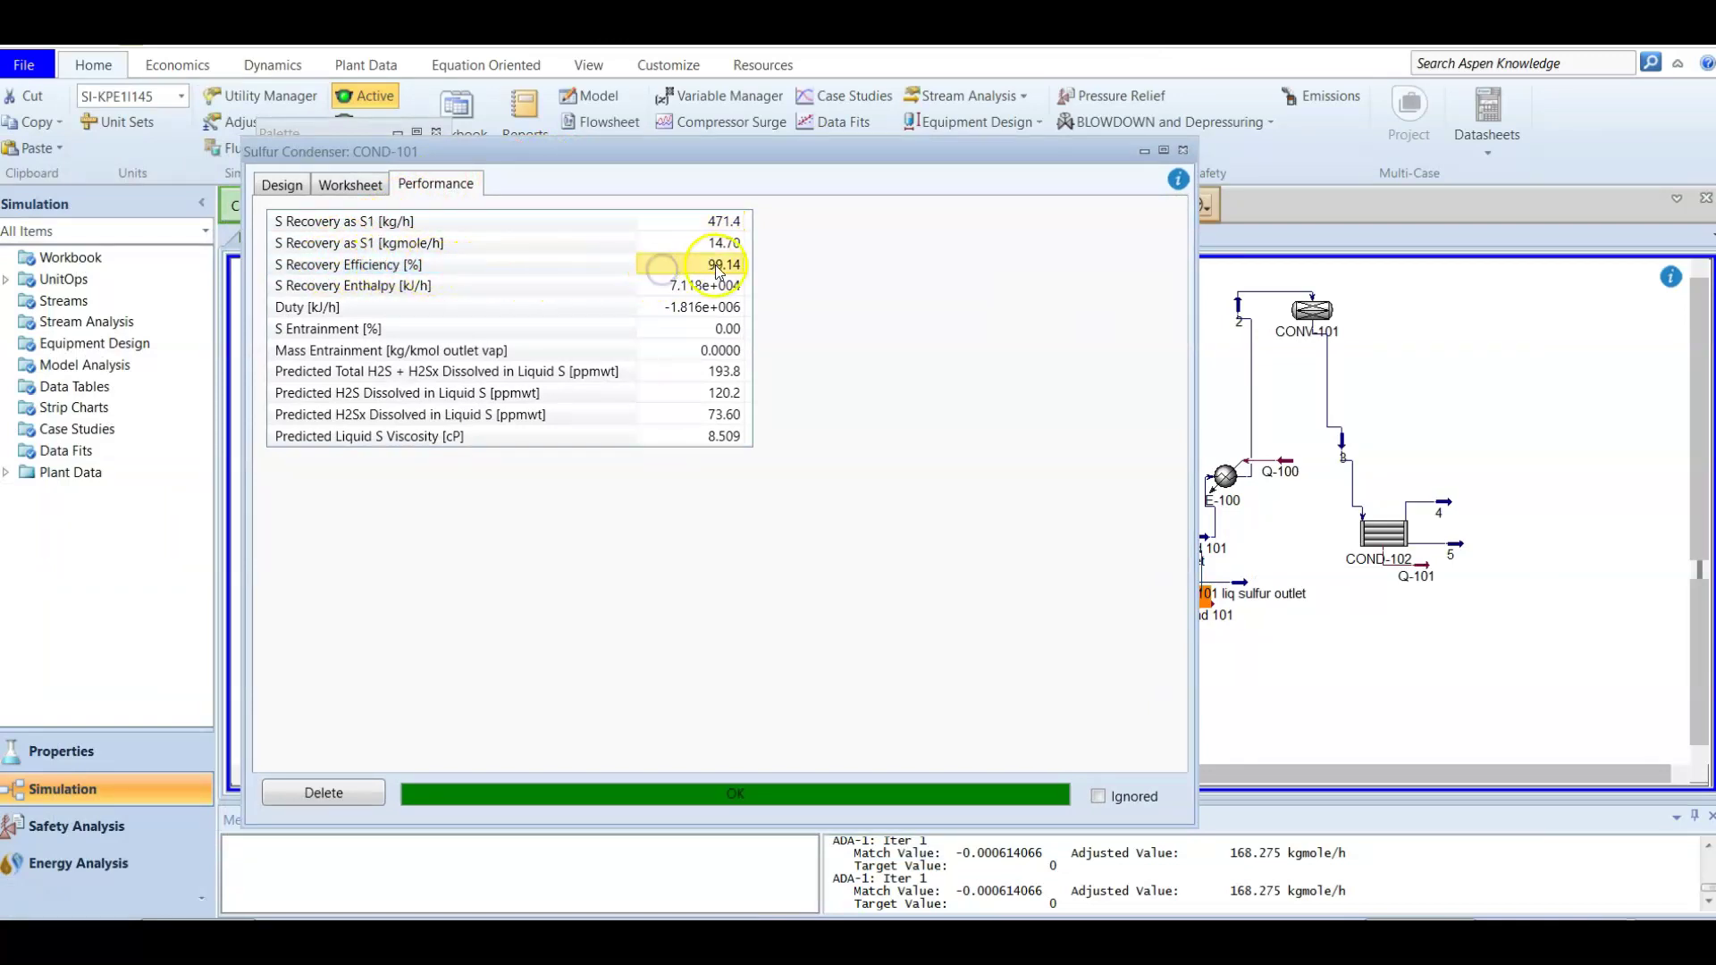
click(1183, 151)
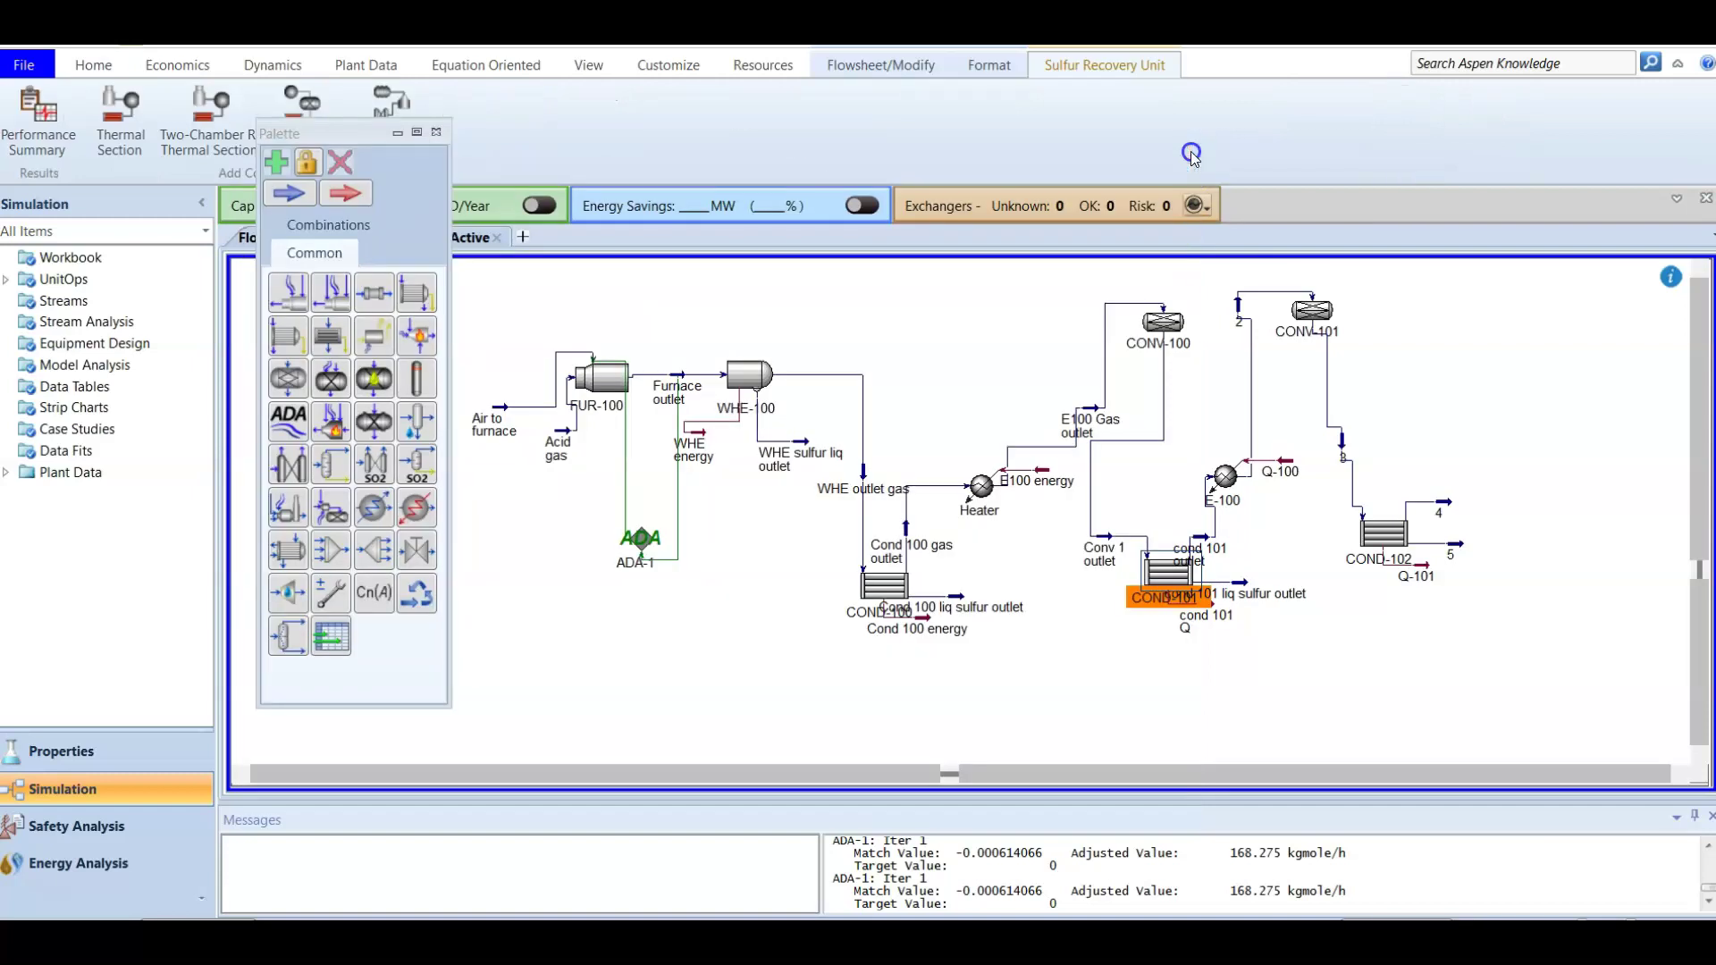
Review COND-102's performance results showing 97.19% sulfur recovery efficiency
double_click(1392, 529)
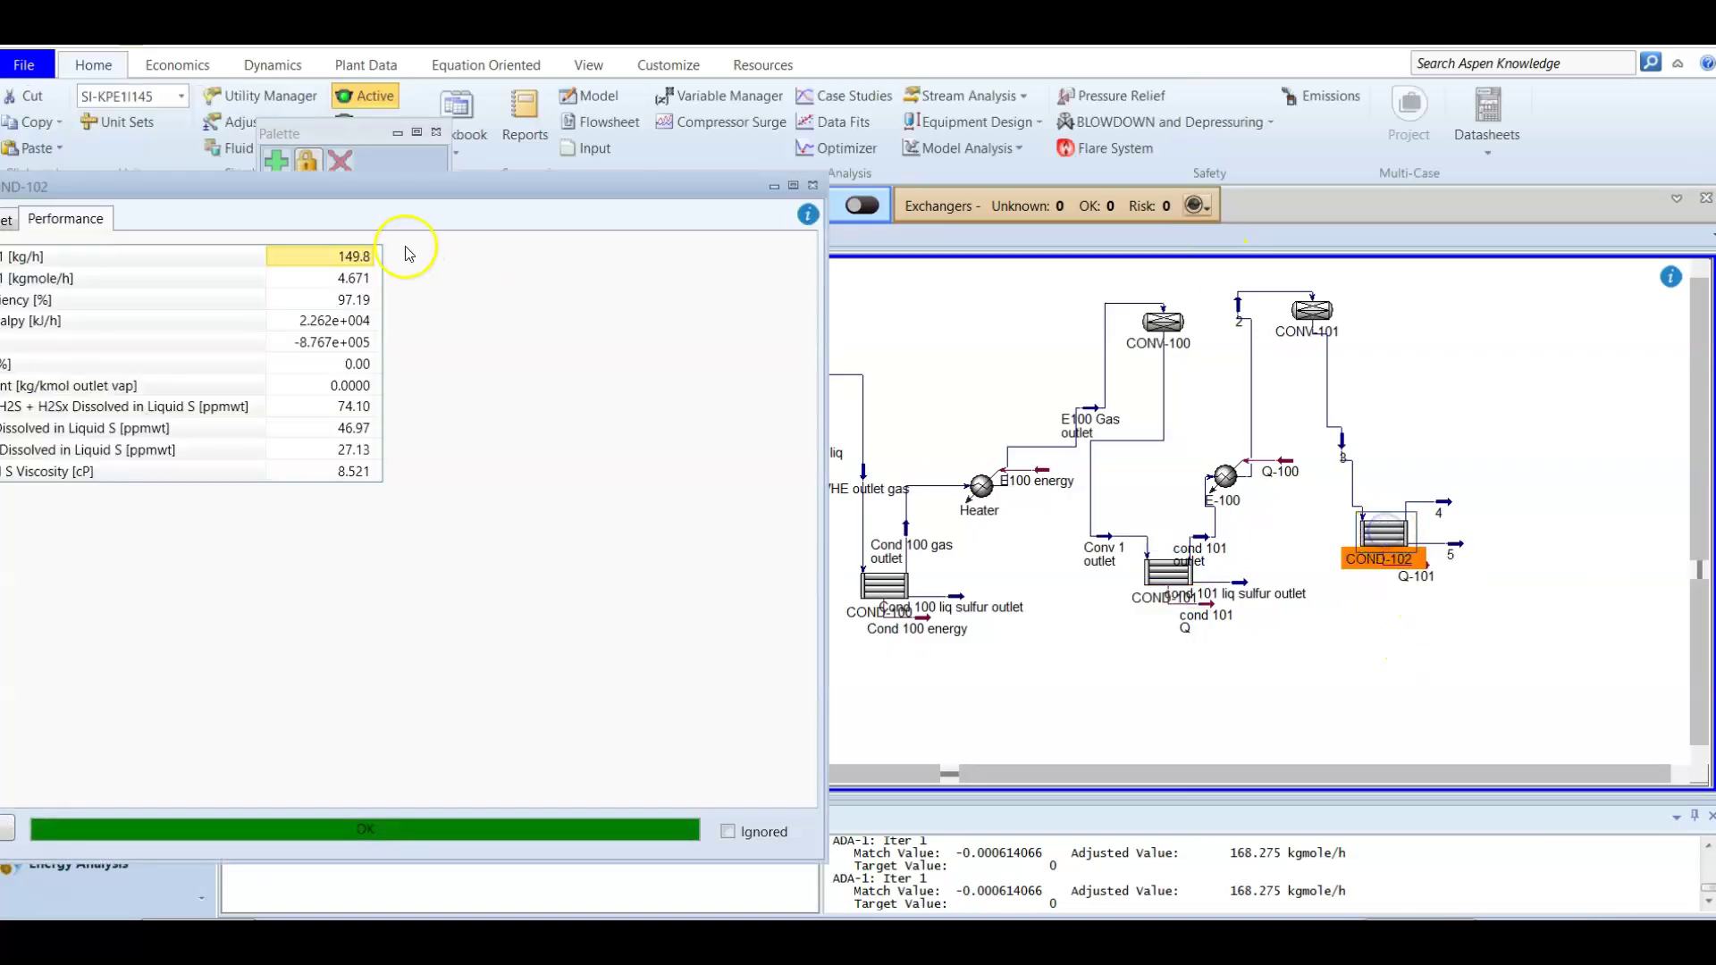
drag(394, 179, 920, 166)
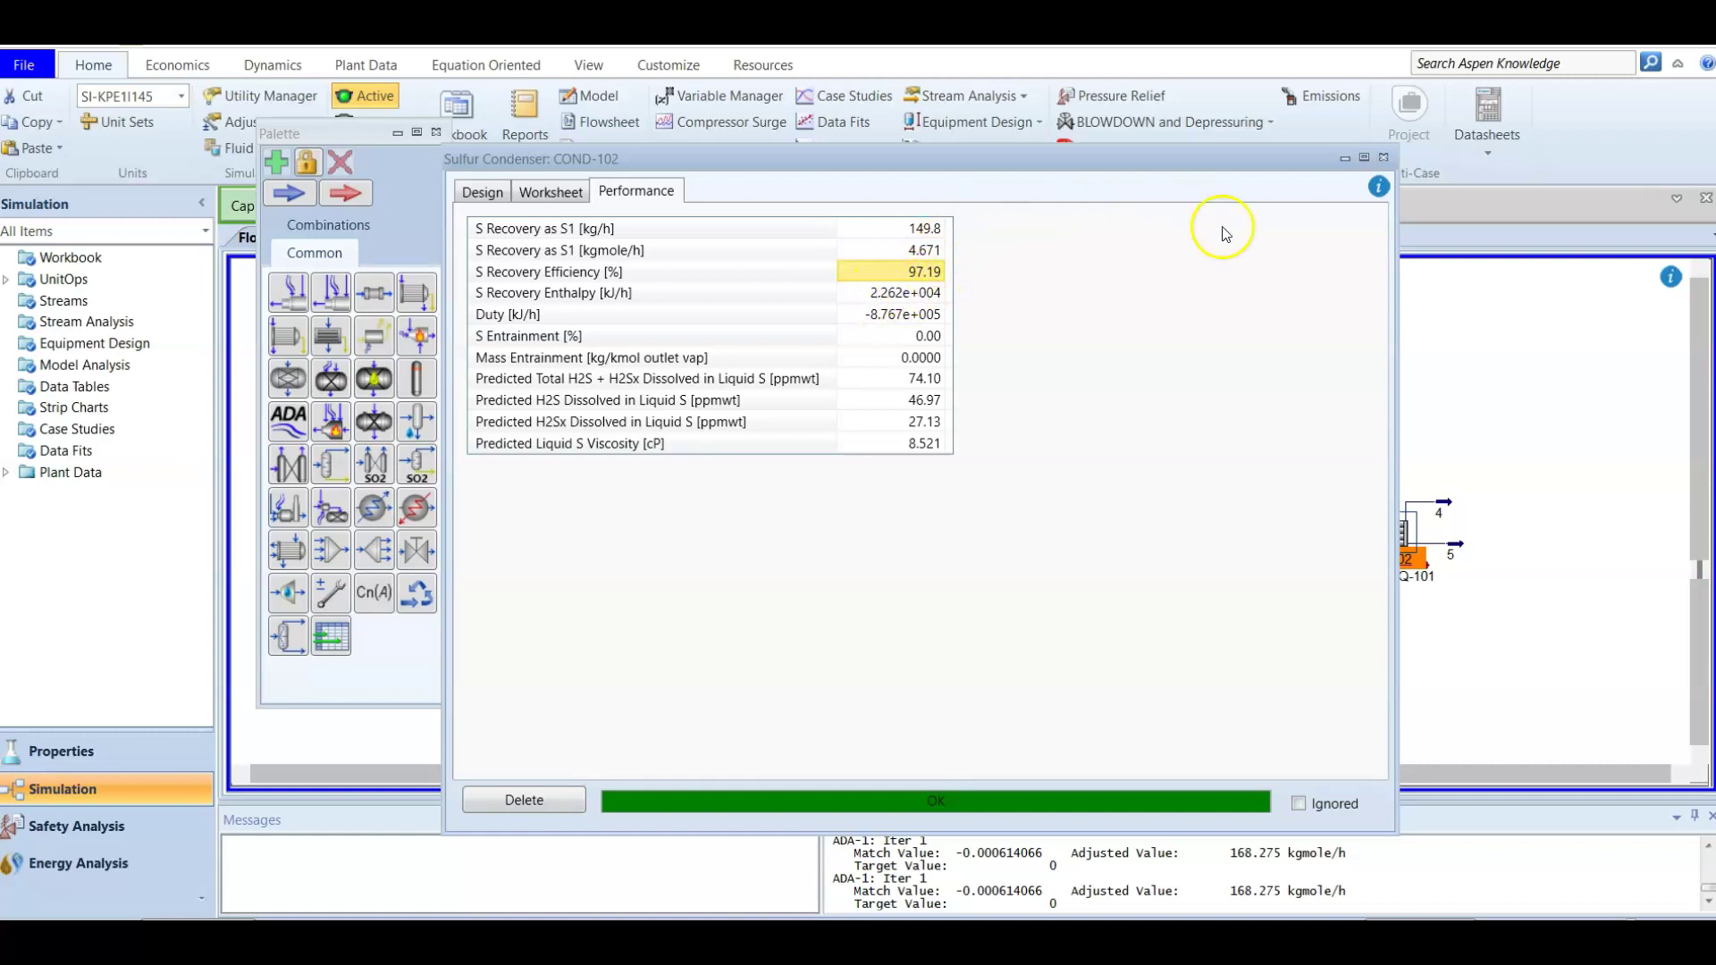
click(1384, 160)
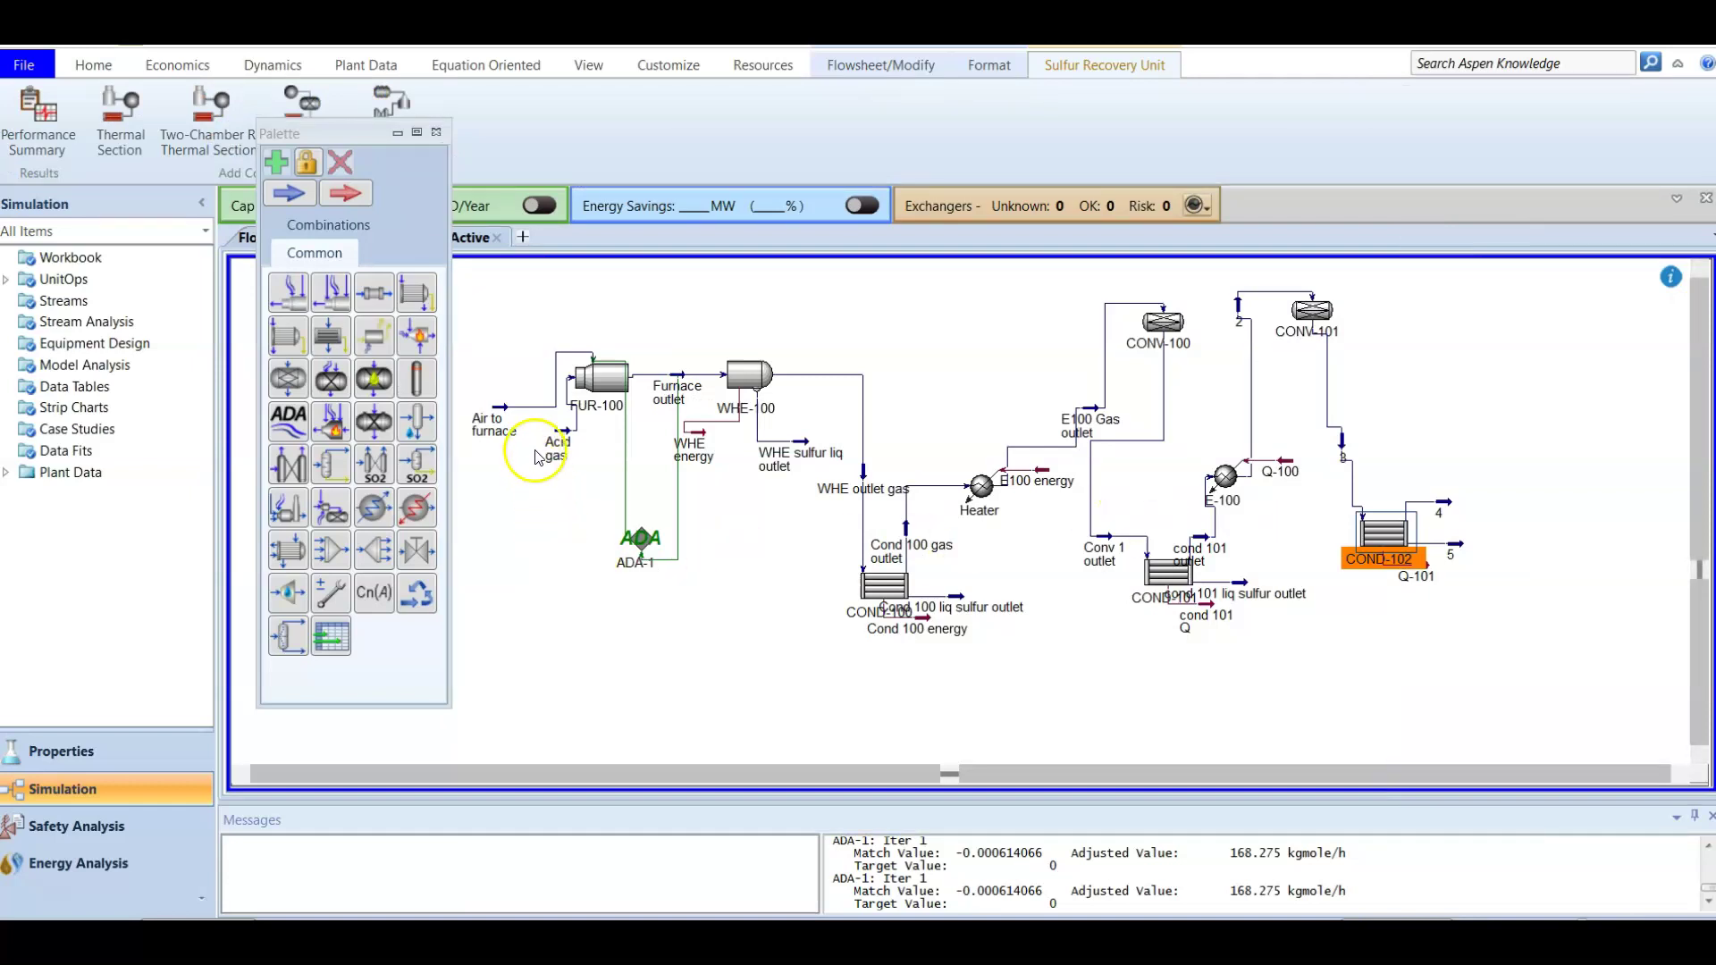
double_click(504, 411)
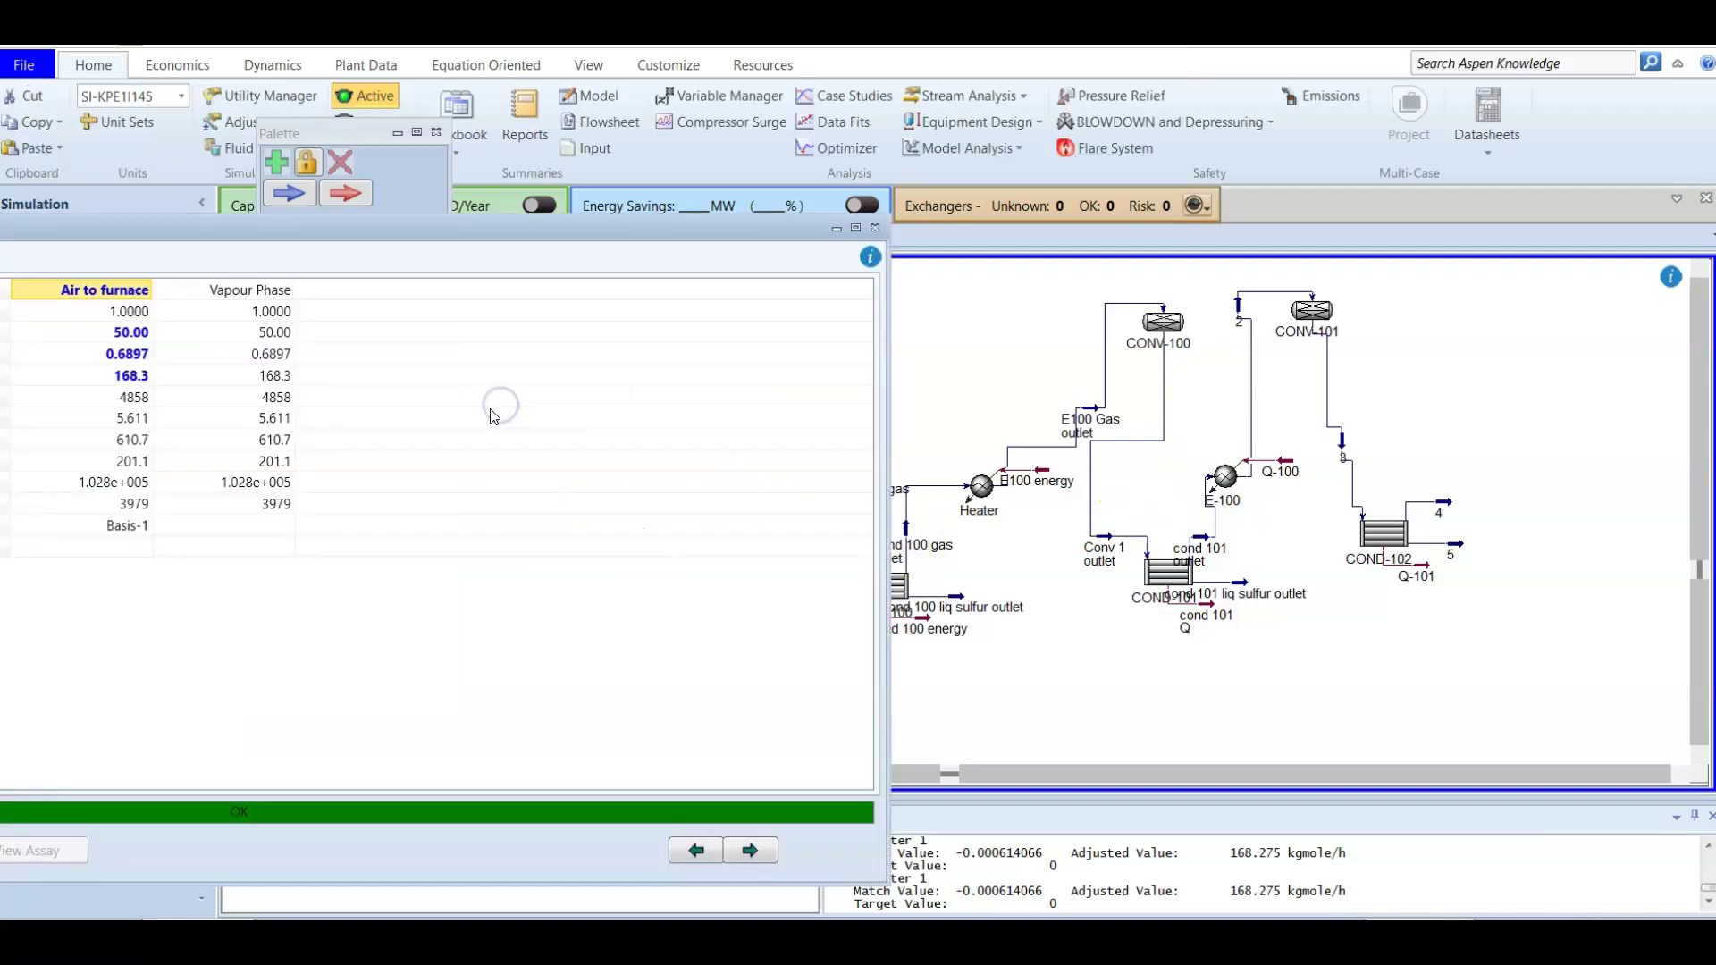
drag(517, 230, 831, 191)
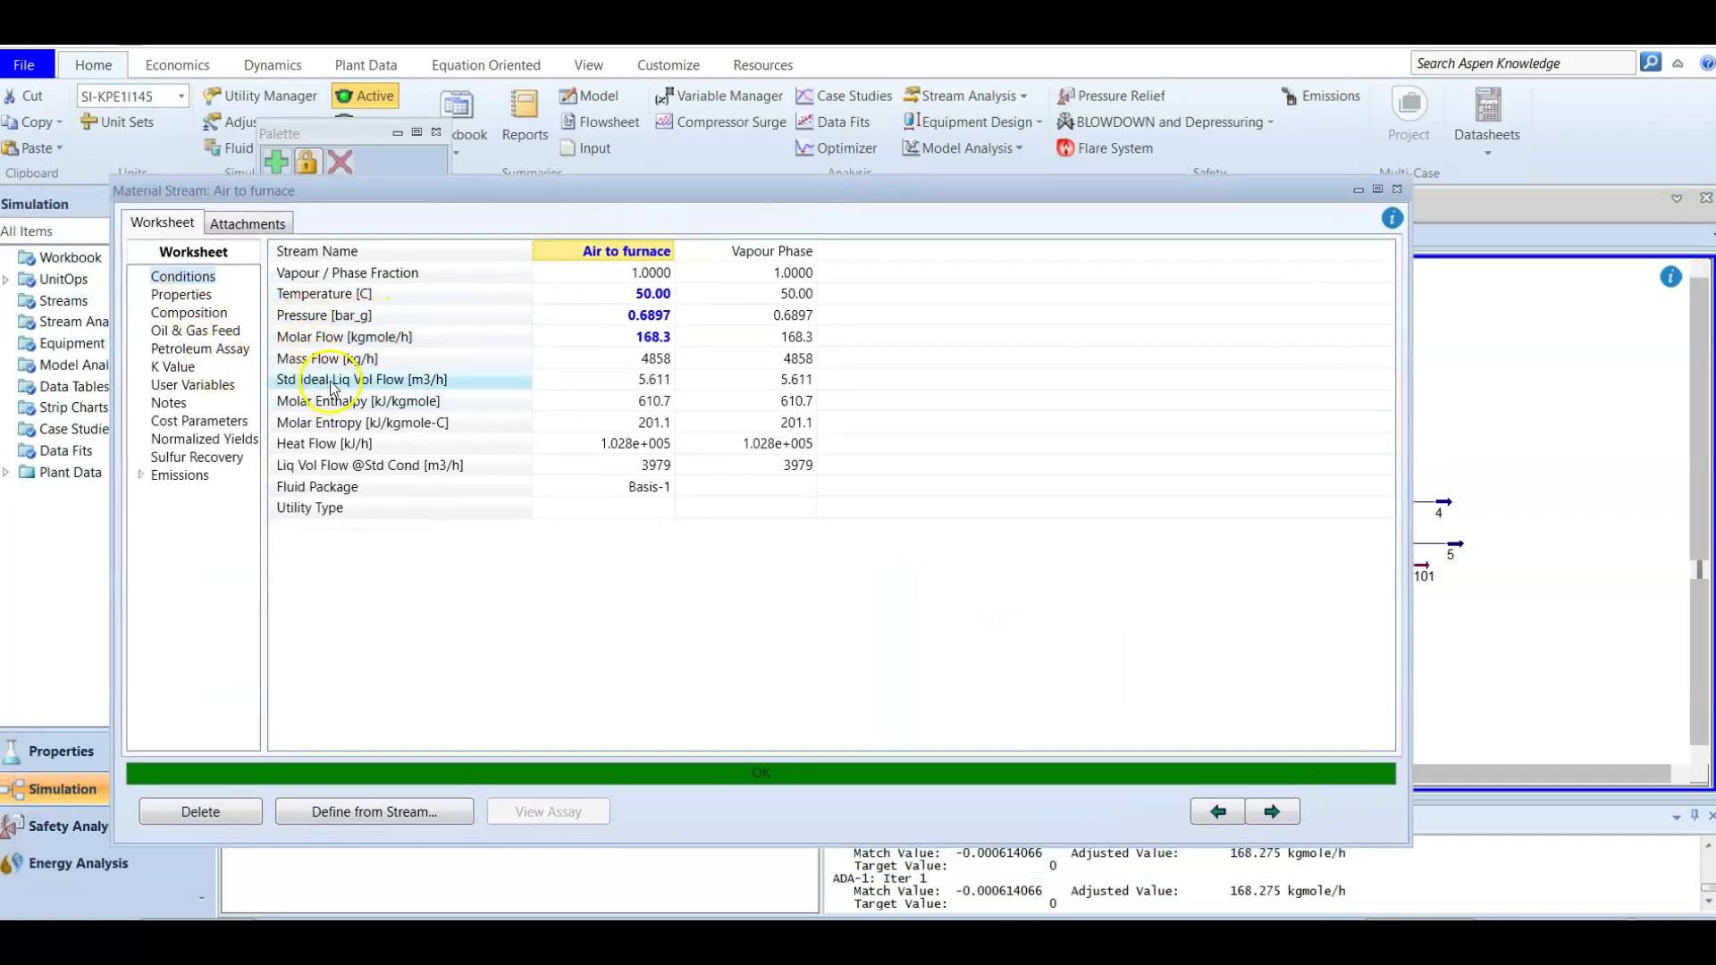
click(389, 380)
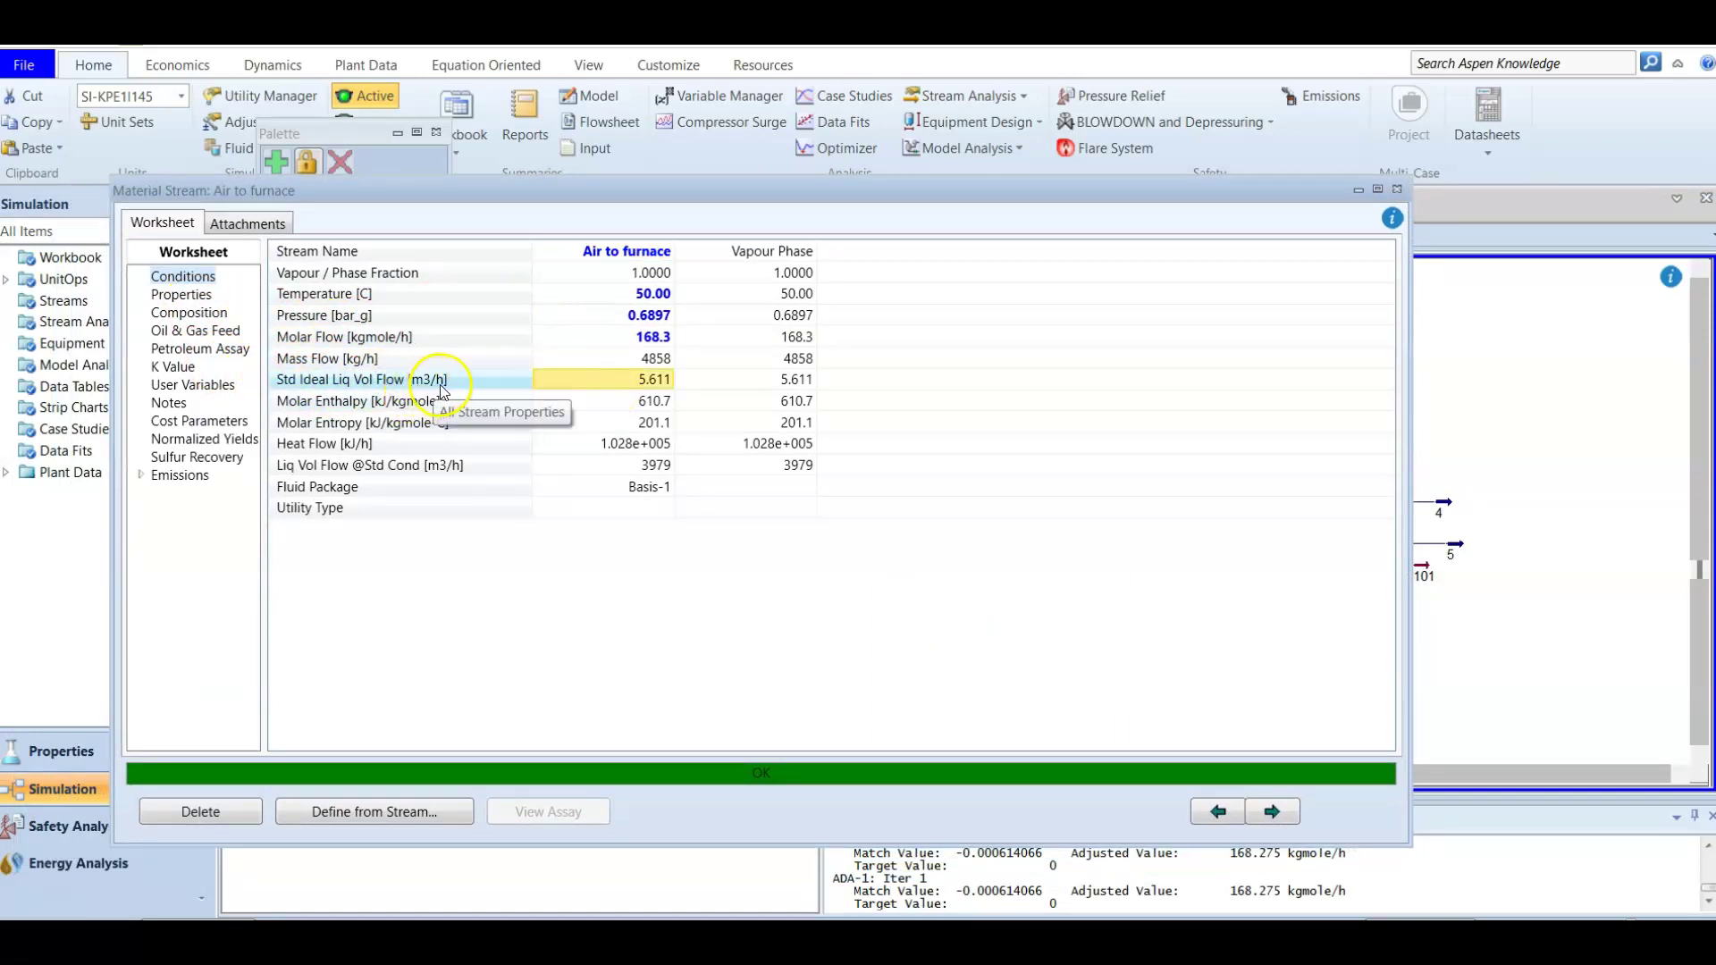
mouse_move(599, 391)
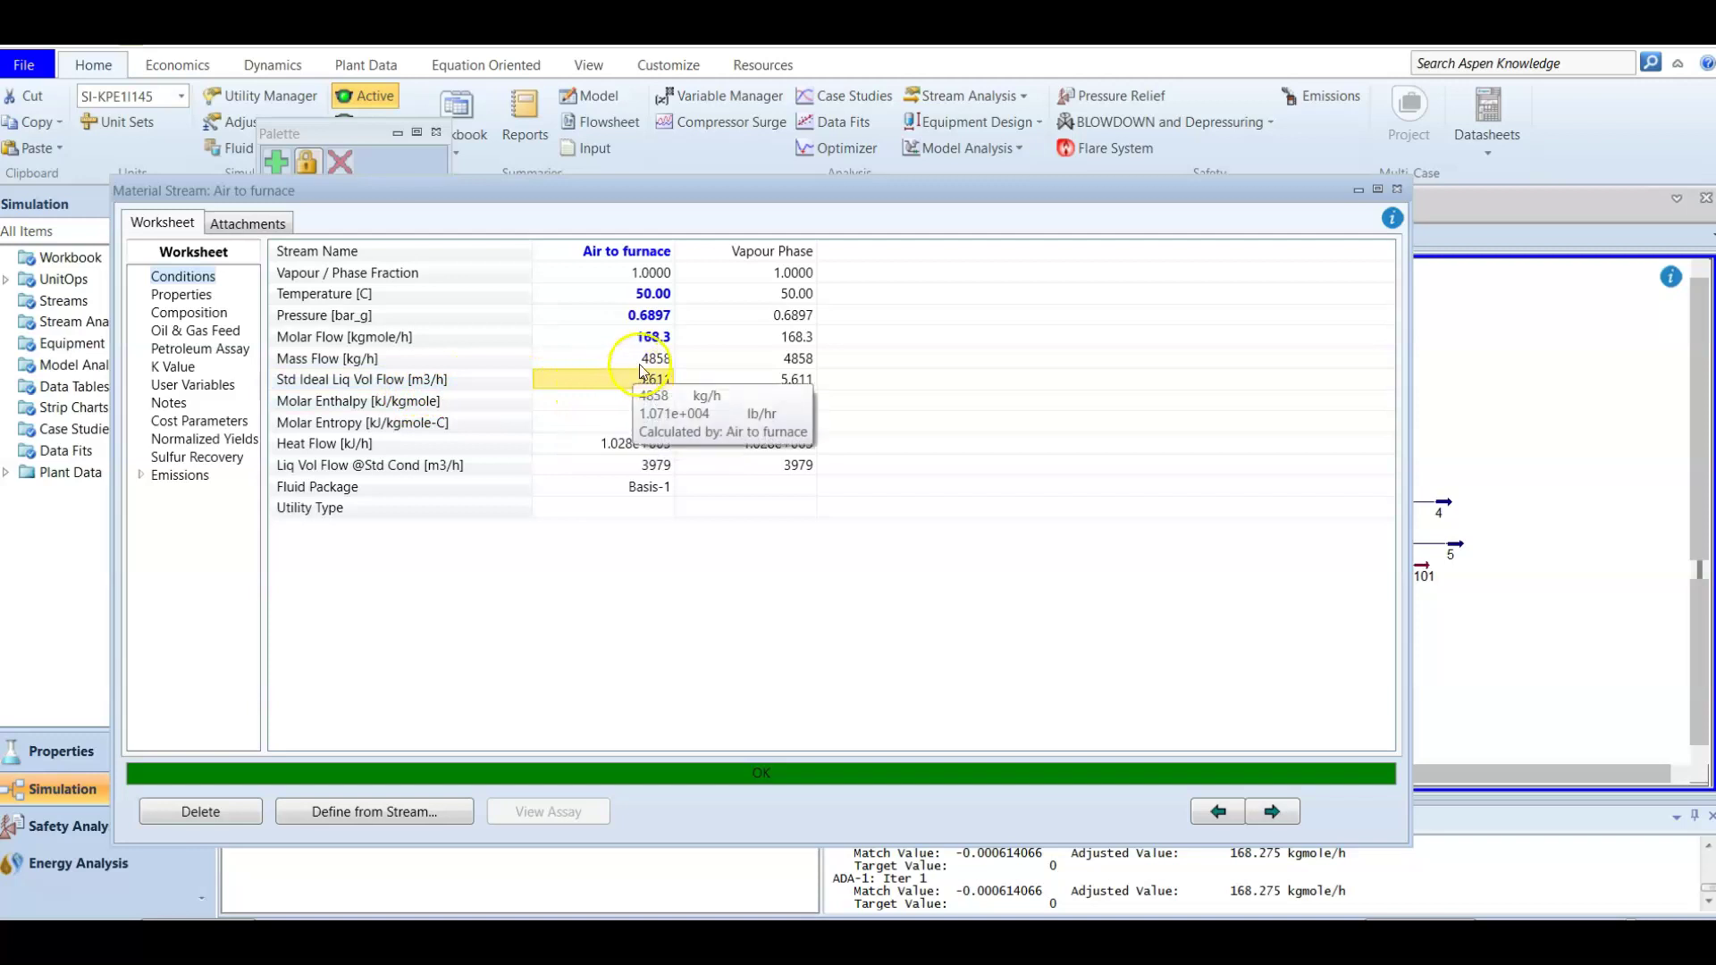
click(357, 362)
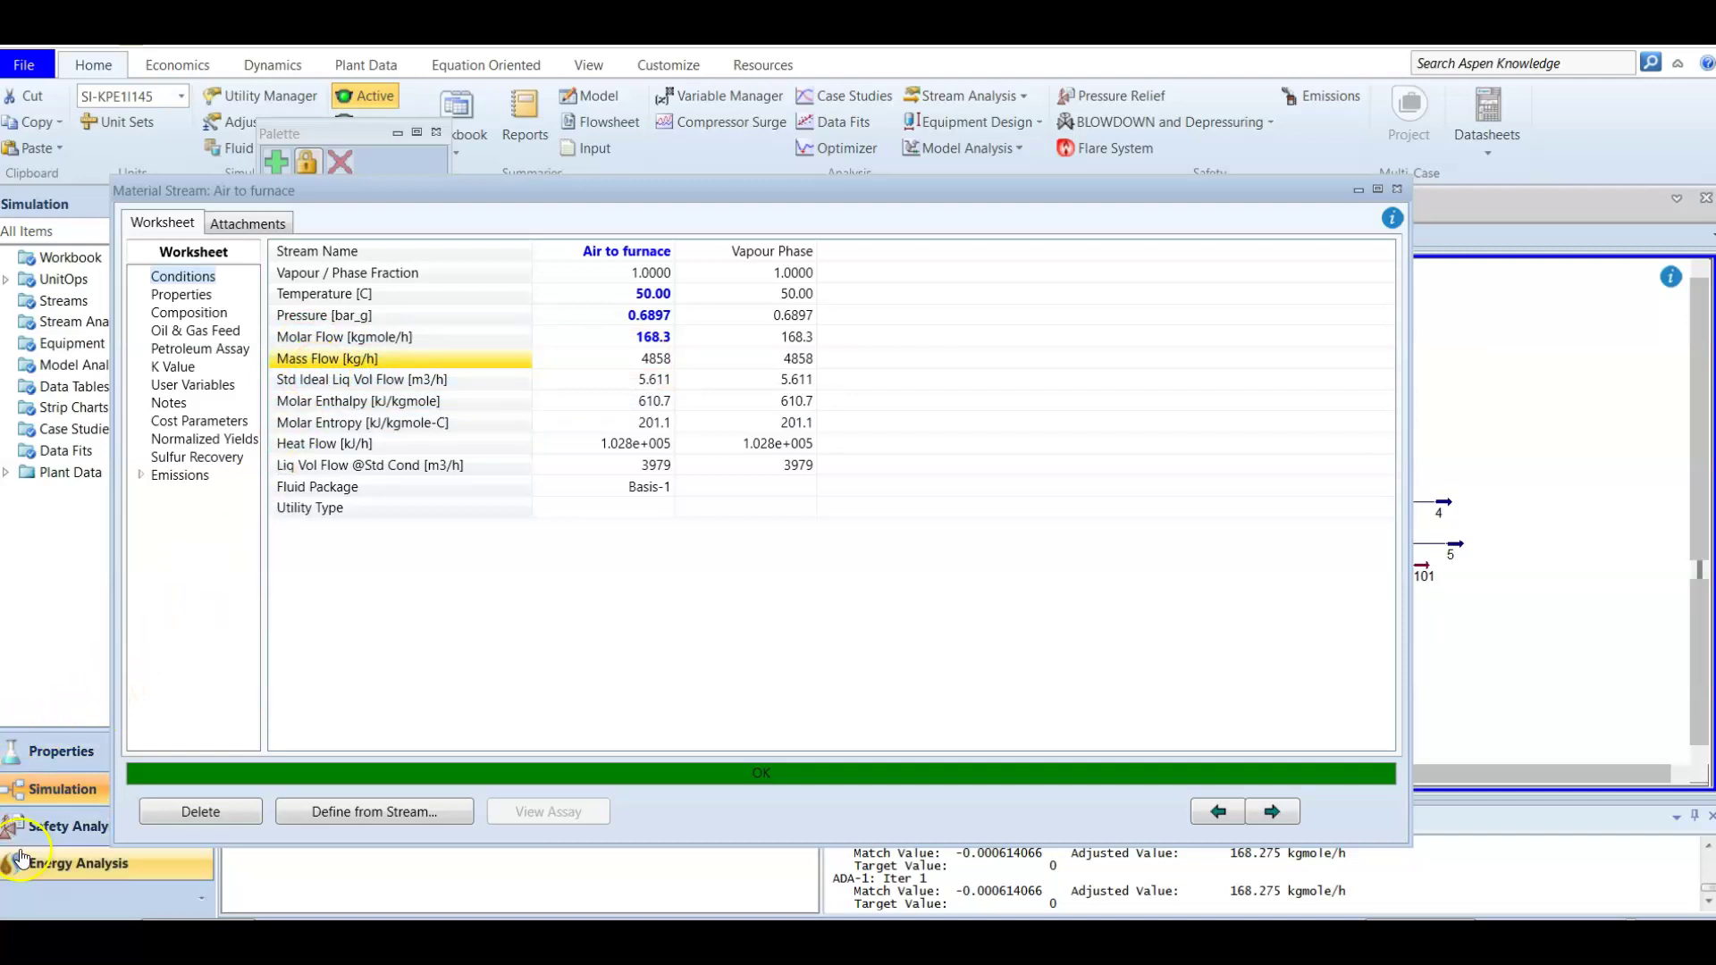
click(1397, 192)
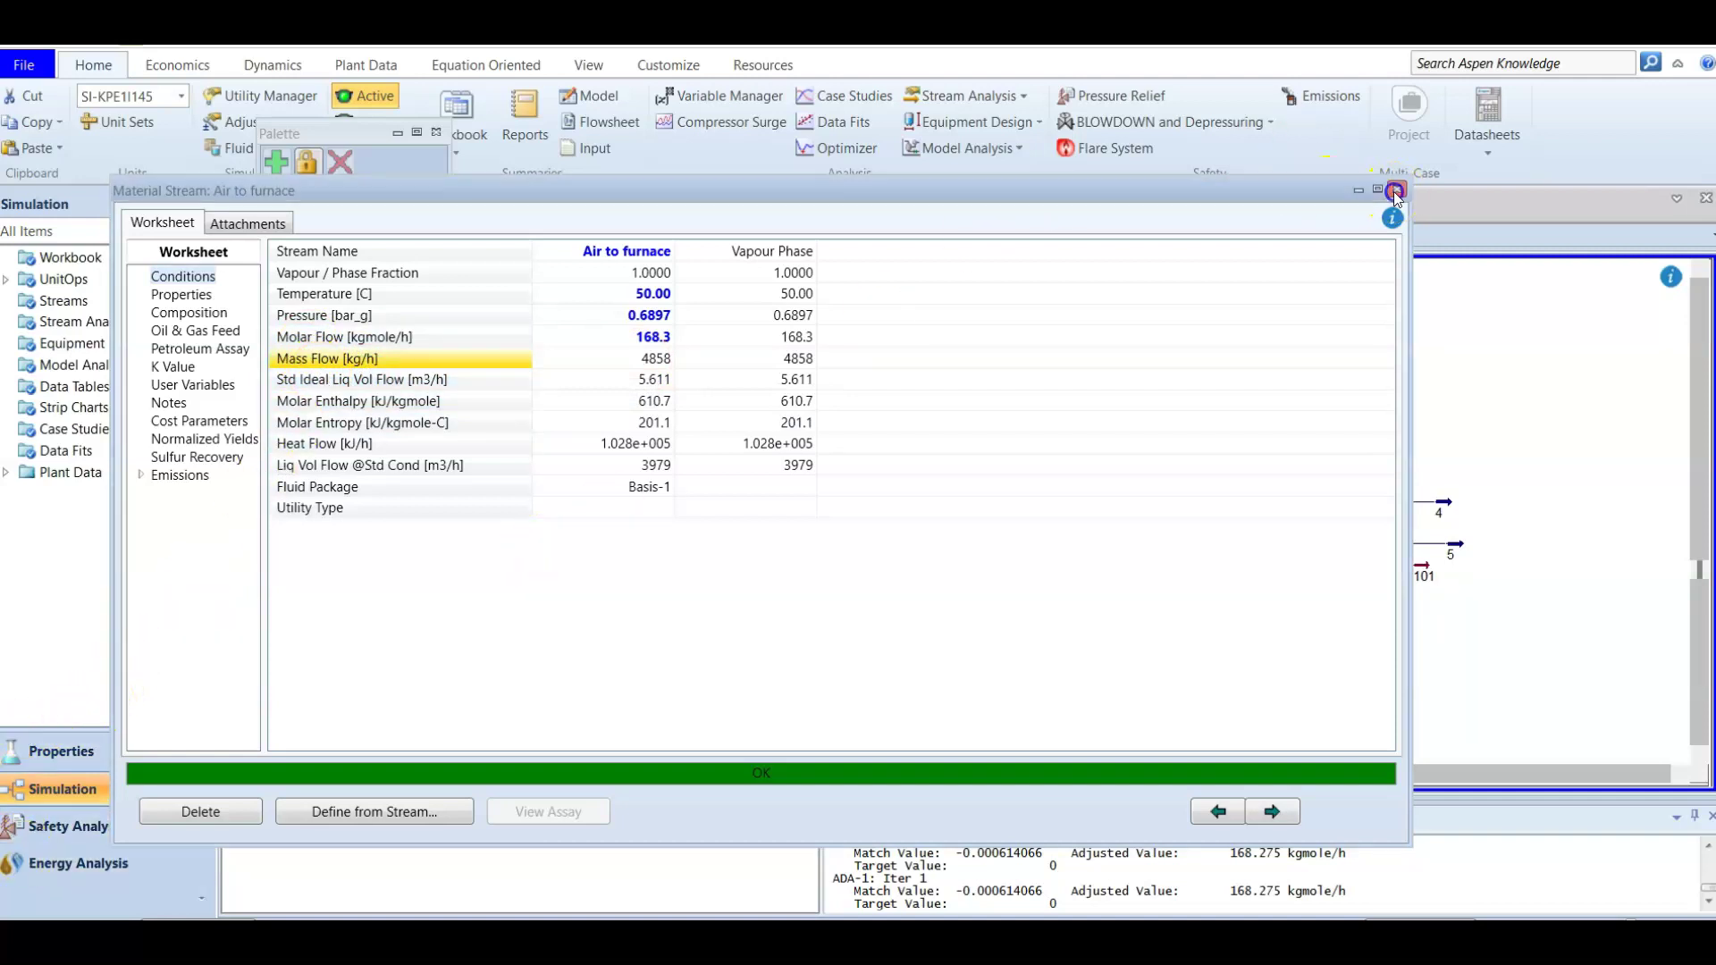
Close the unit operations palette and bring up the SRU performance summary in full view
click(1096, 66)
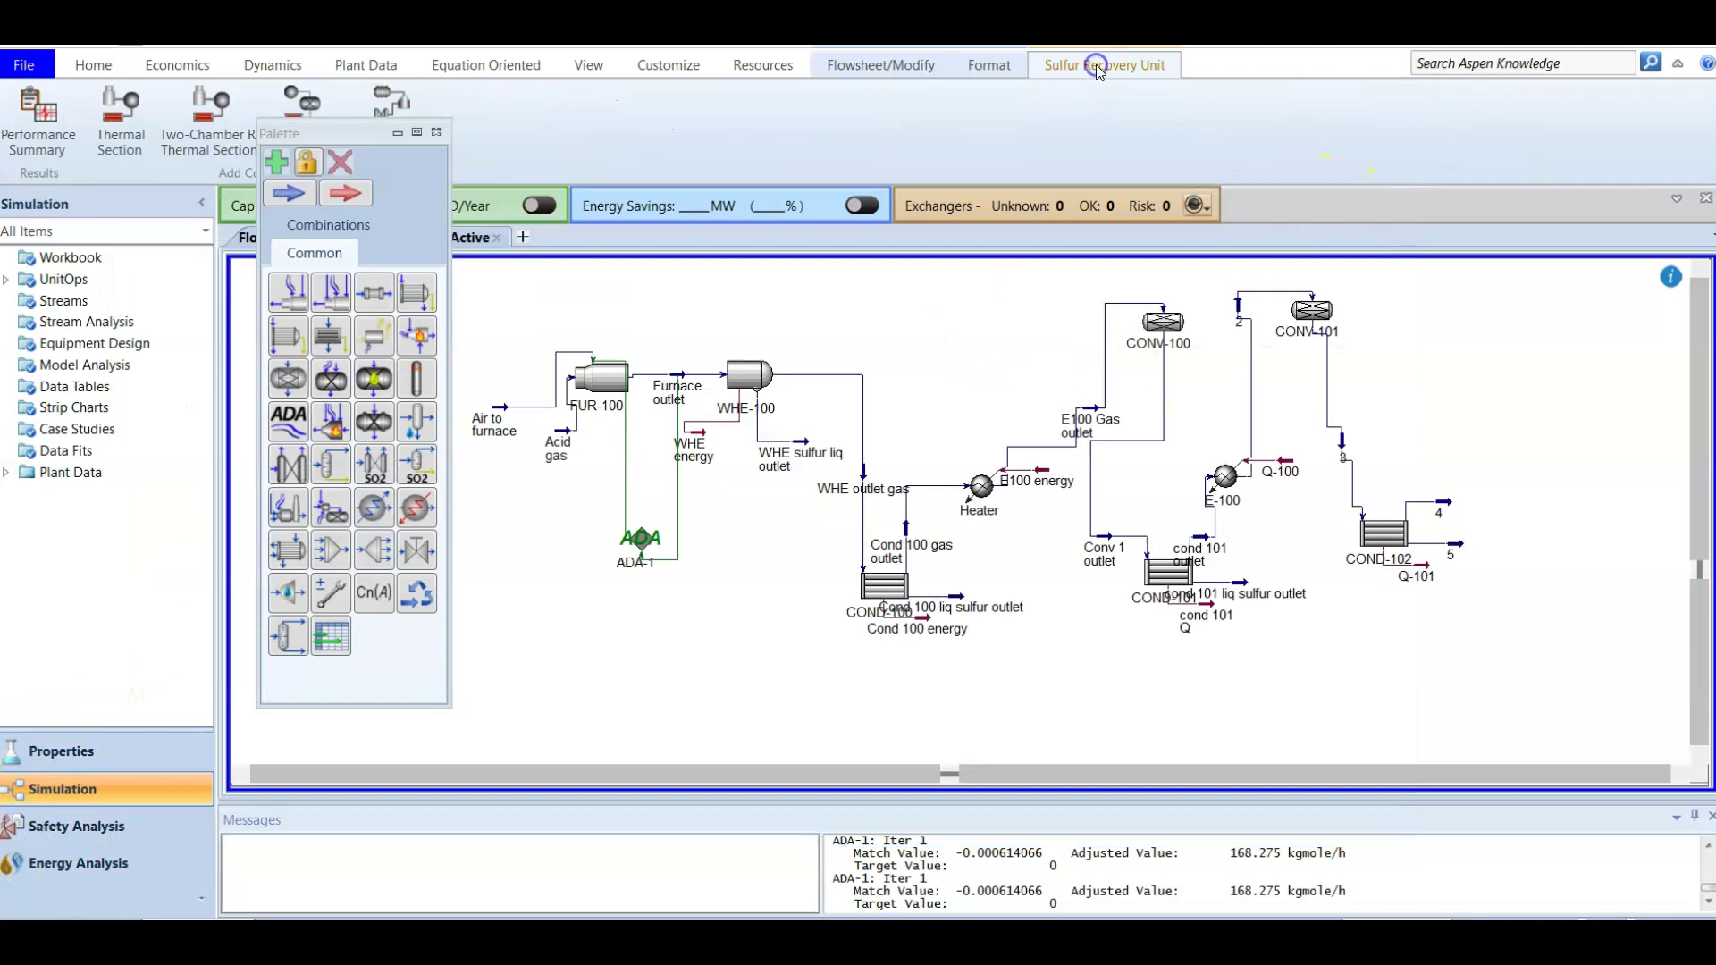
click(436, 131)
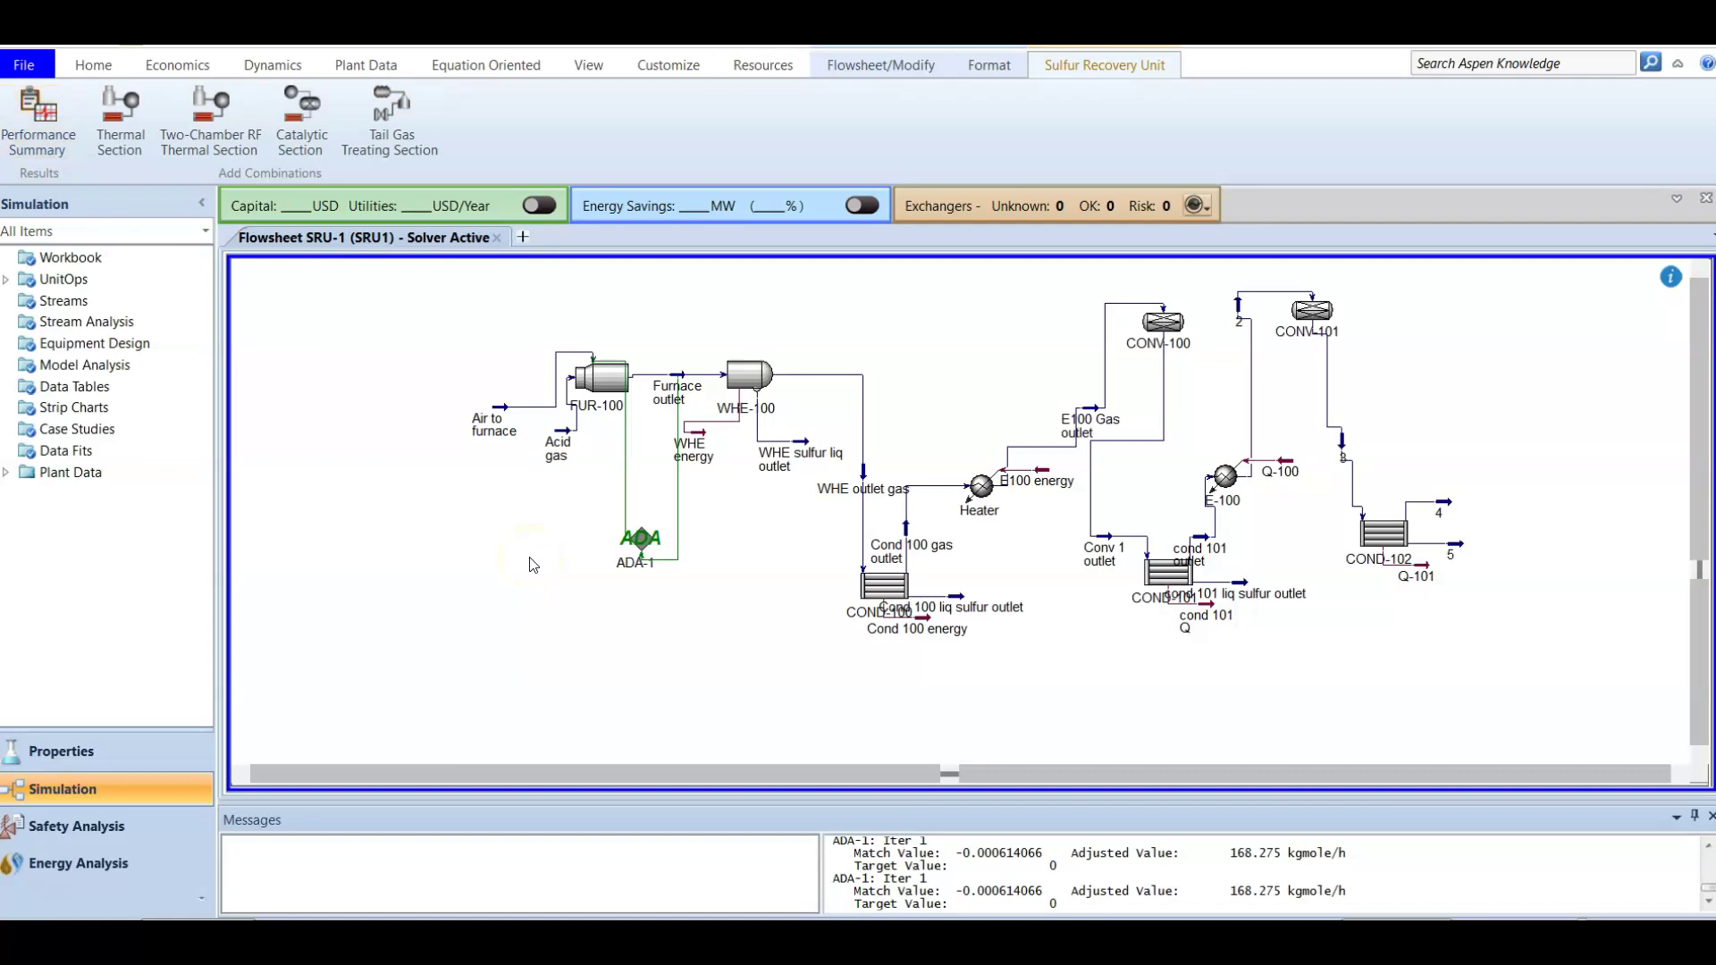
drag(389, 218, 850, 186)
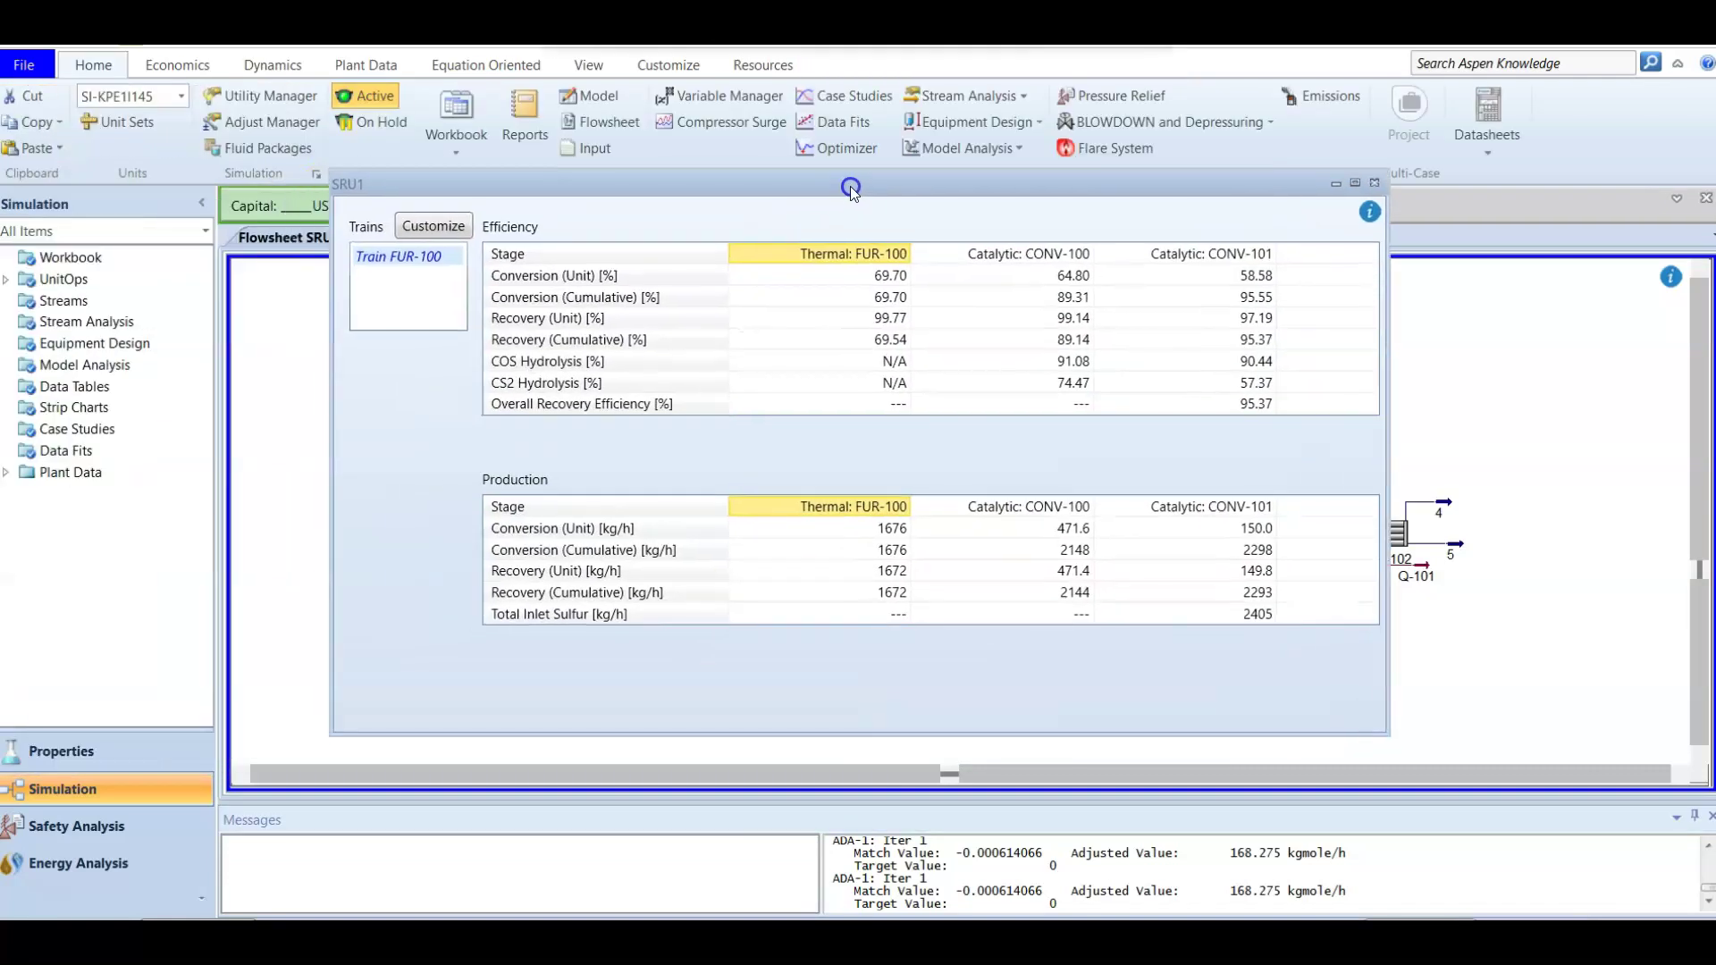
Compare the unit recoveries: furnace 99.77%, CONV-100 99.14%, CONV-101 97.19%
click(607, 279)
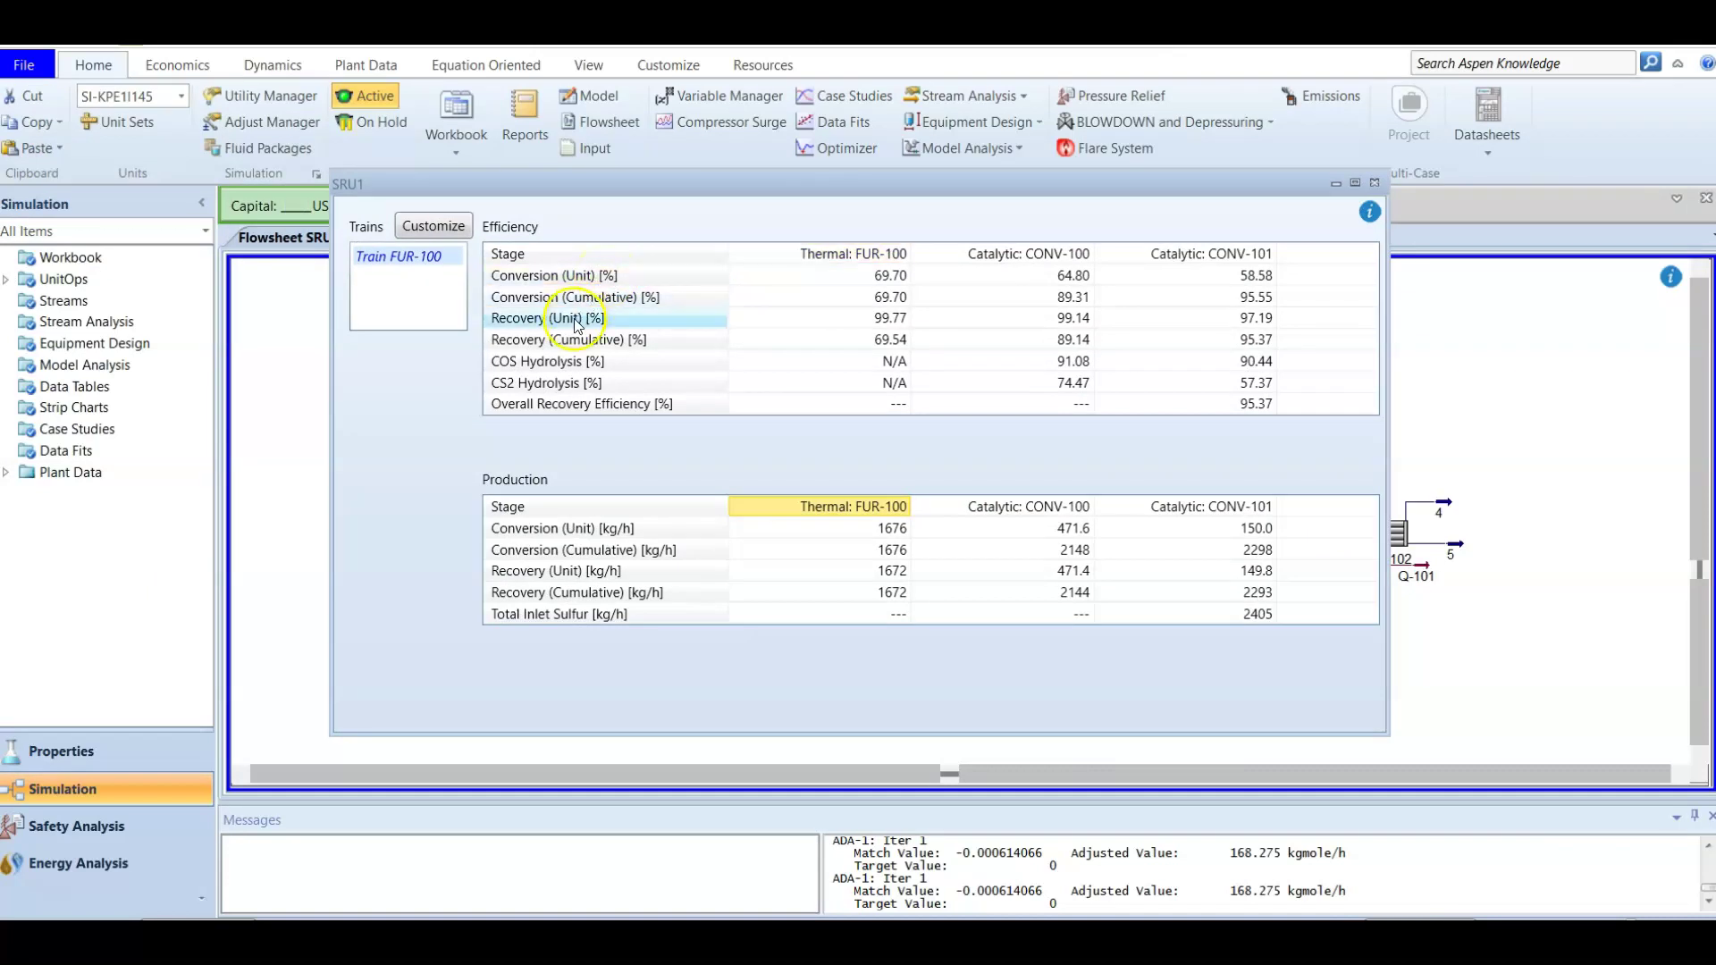
click(882, 324)
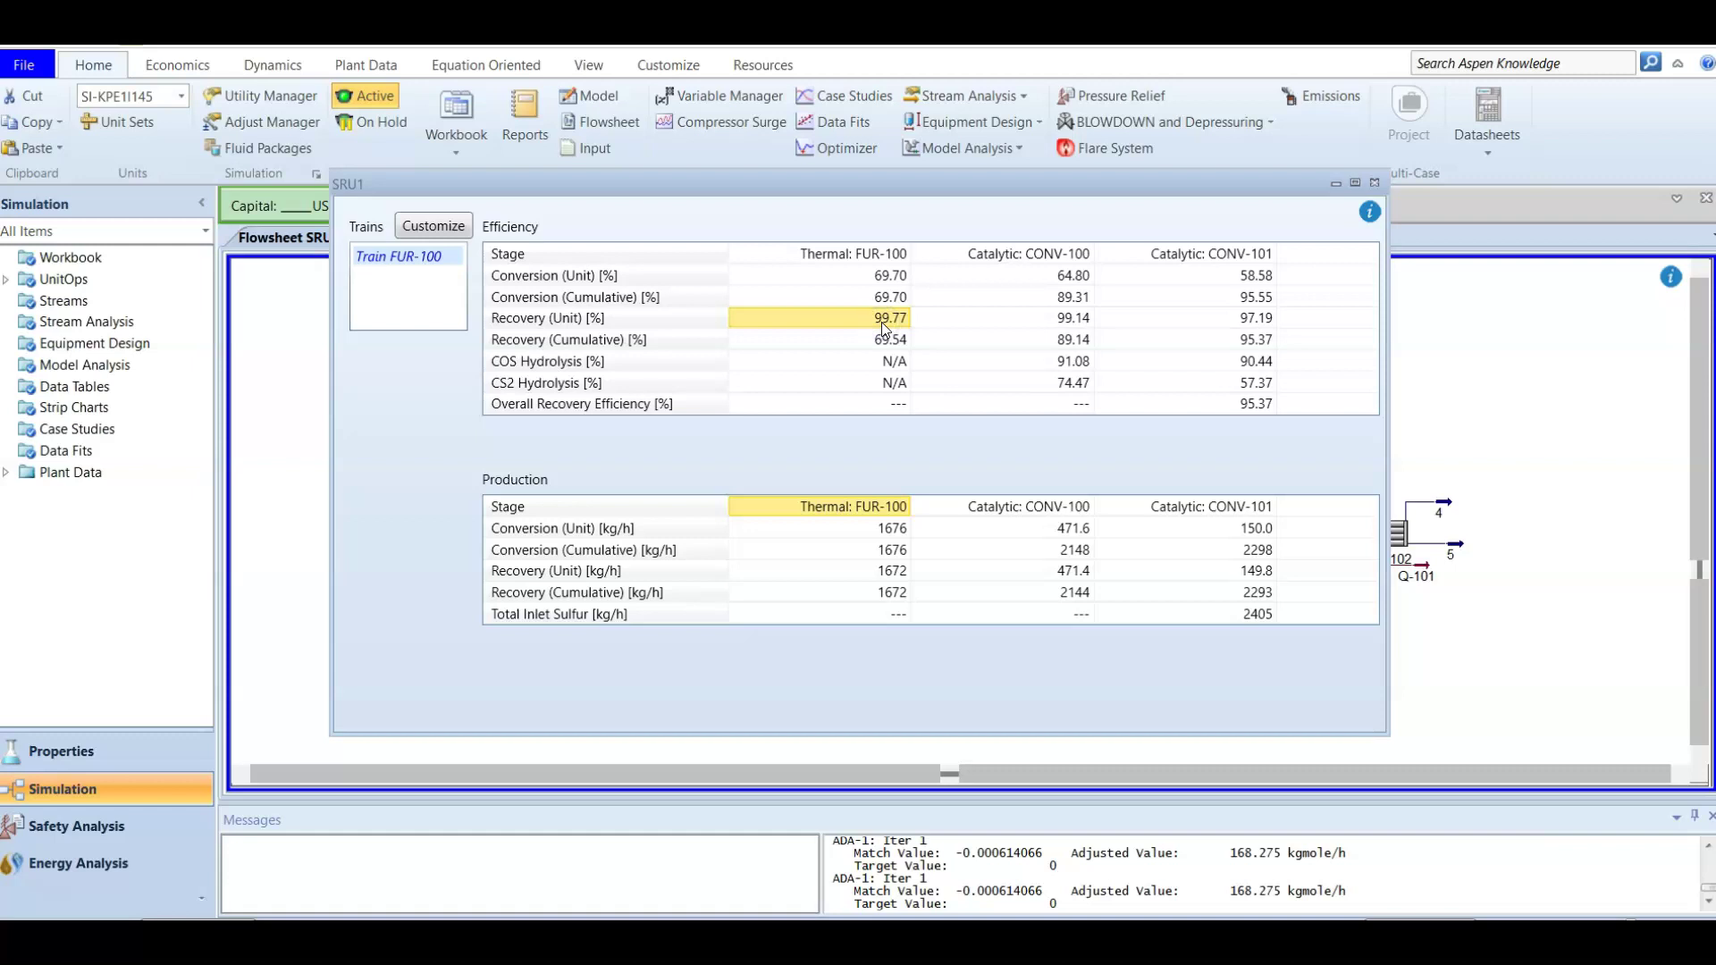
click(937, 317)
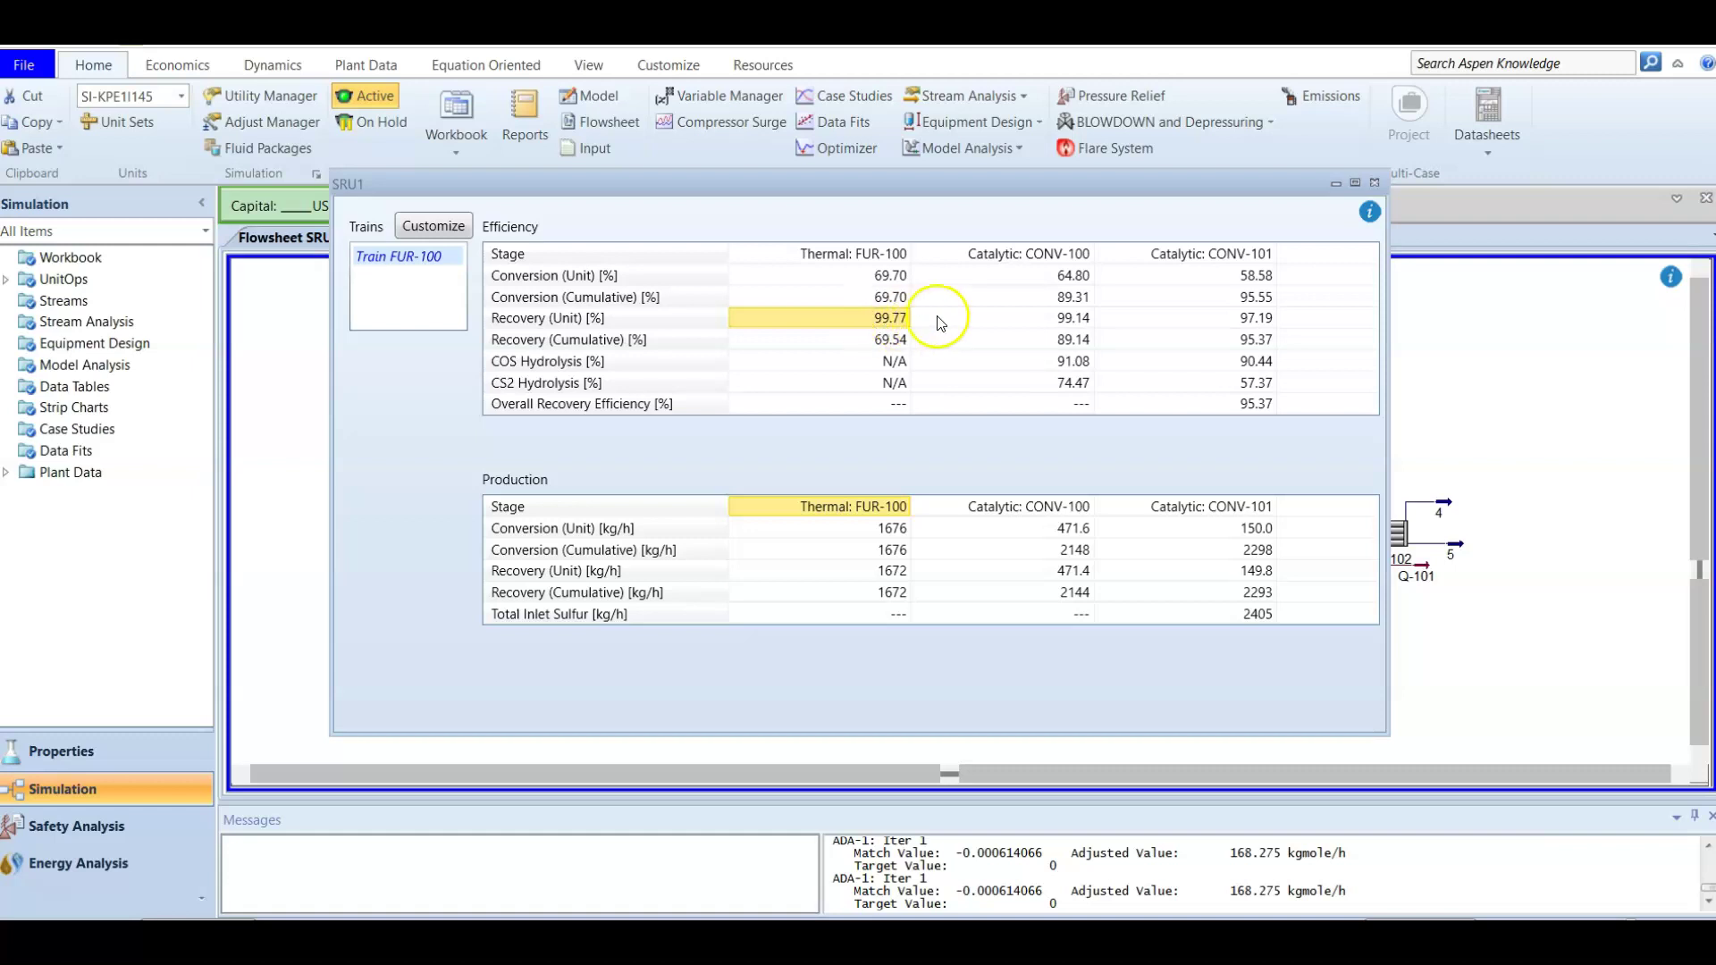
click(1197, 322)
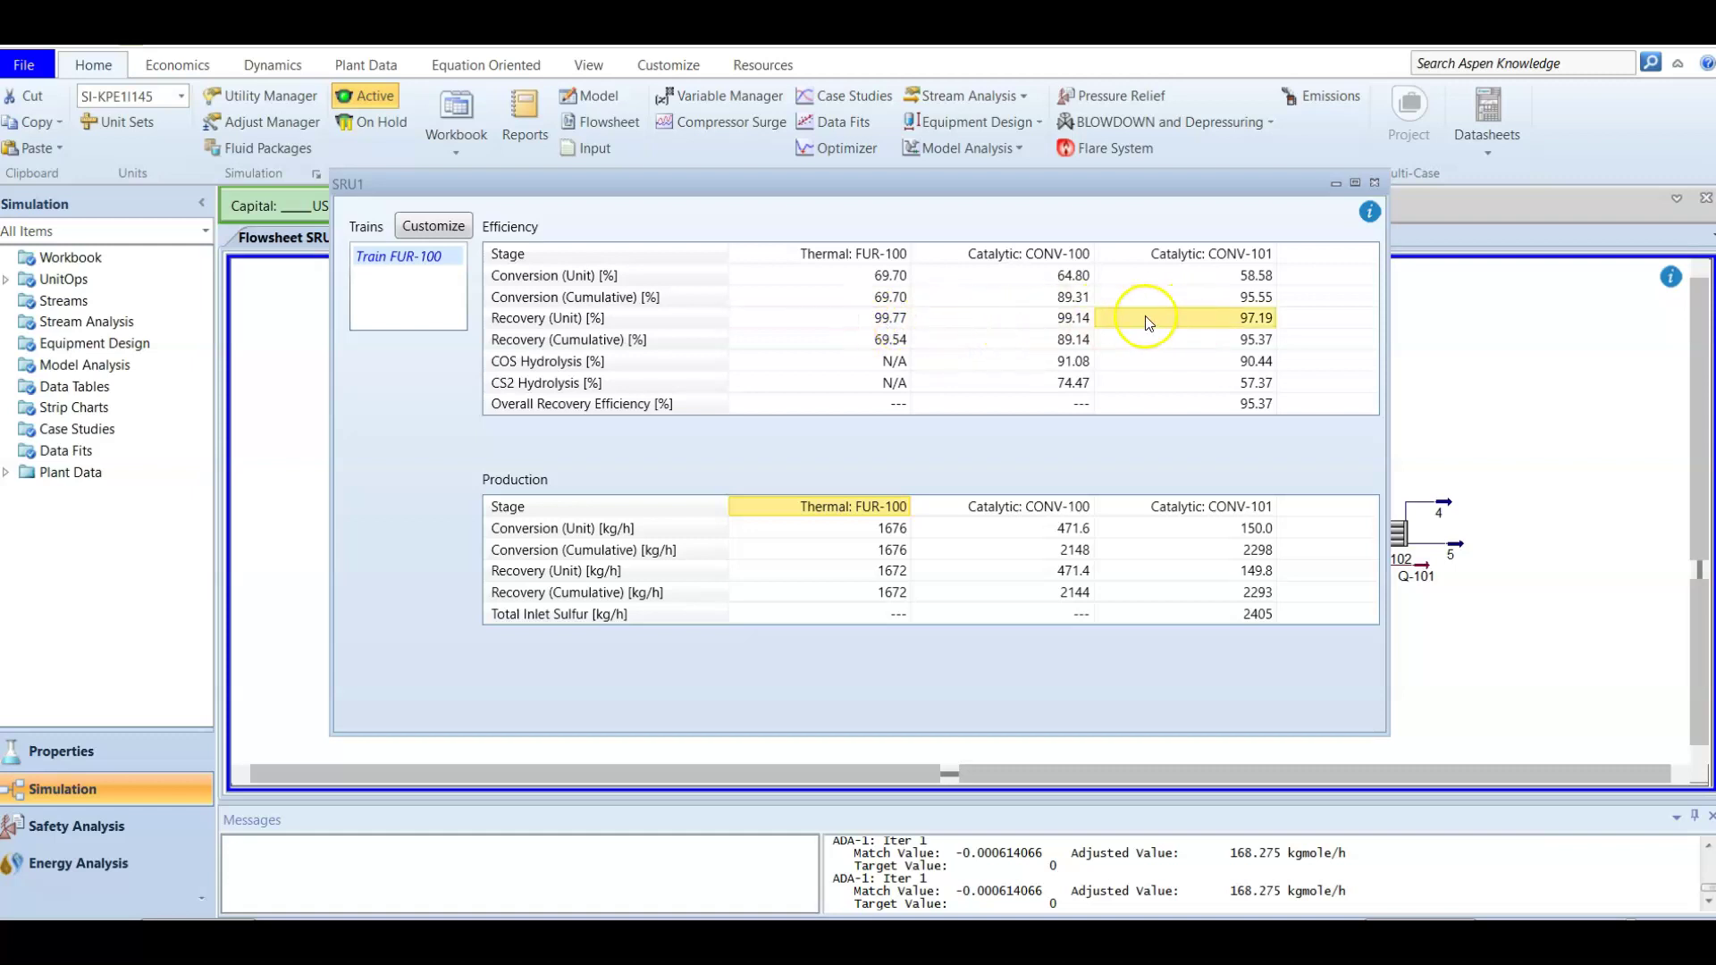
click(884, 320)
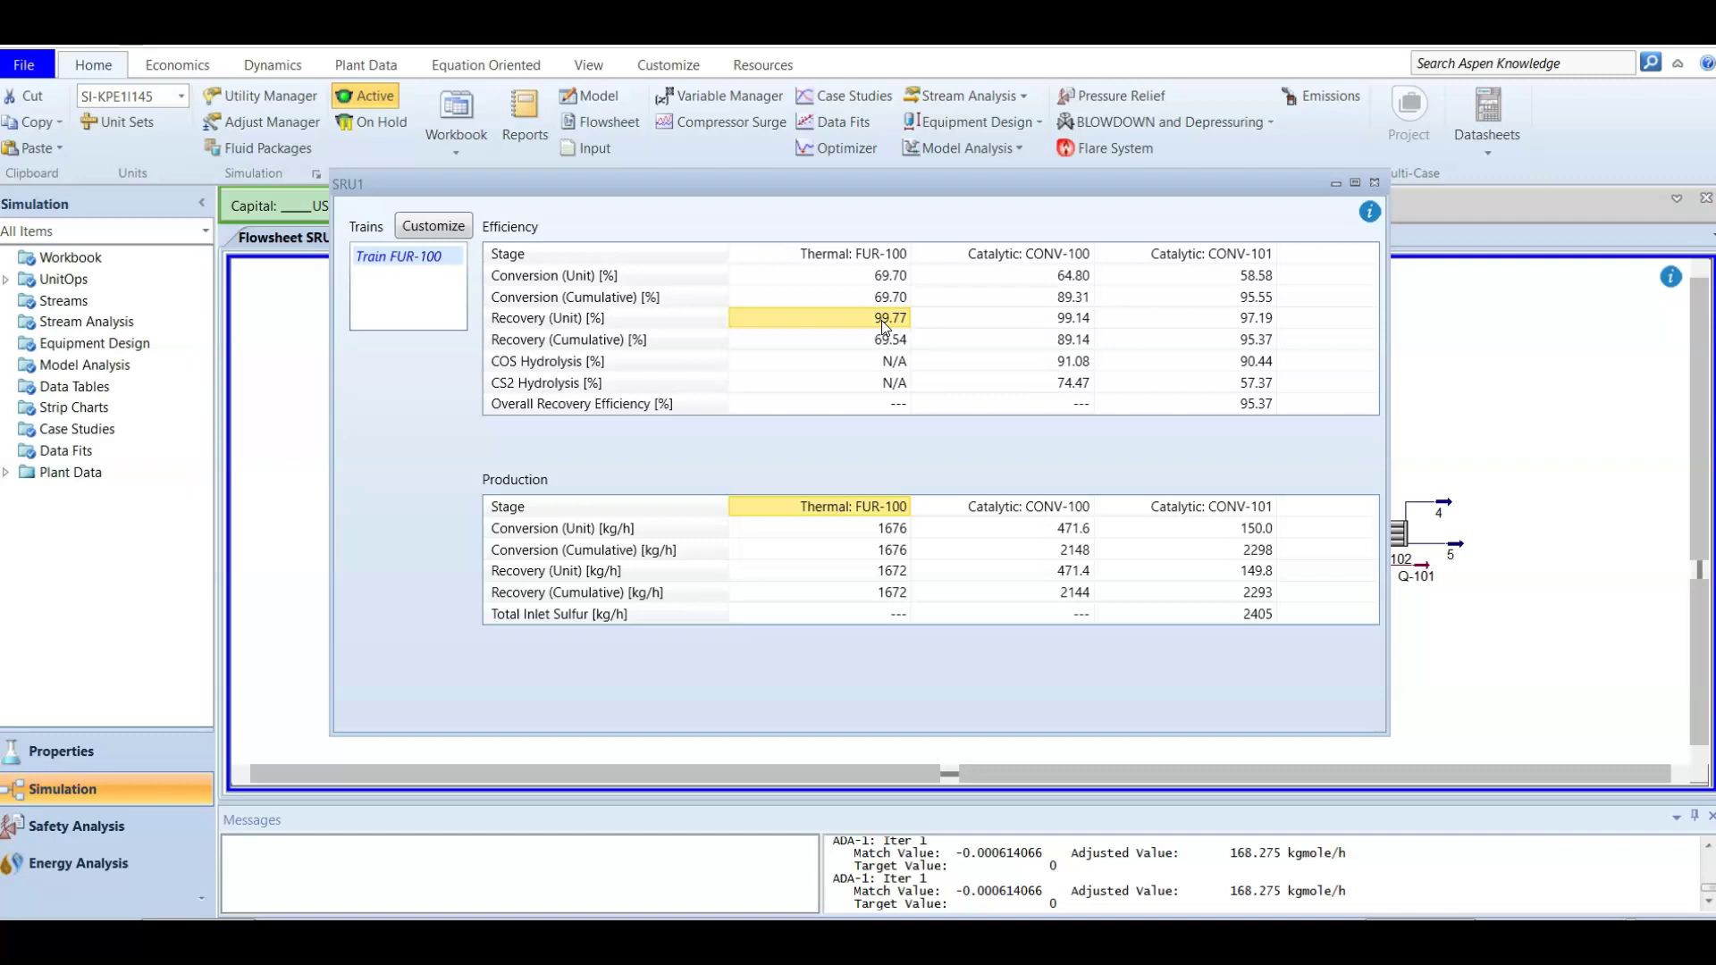
click(1079, 320)
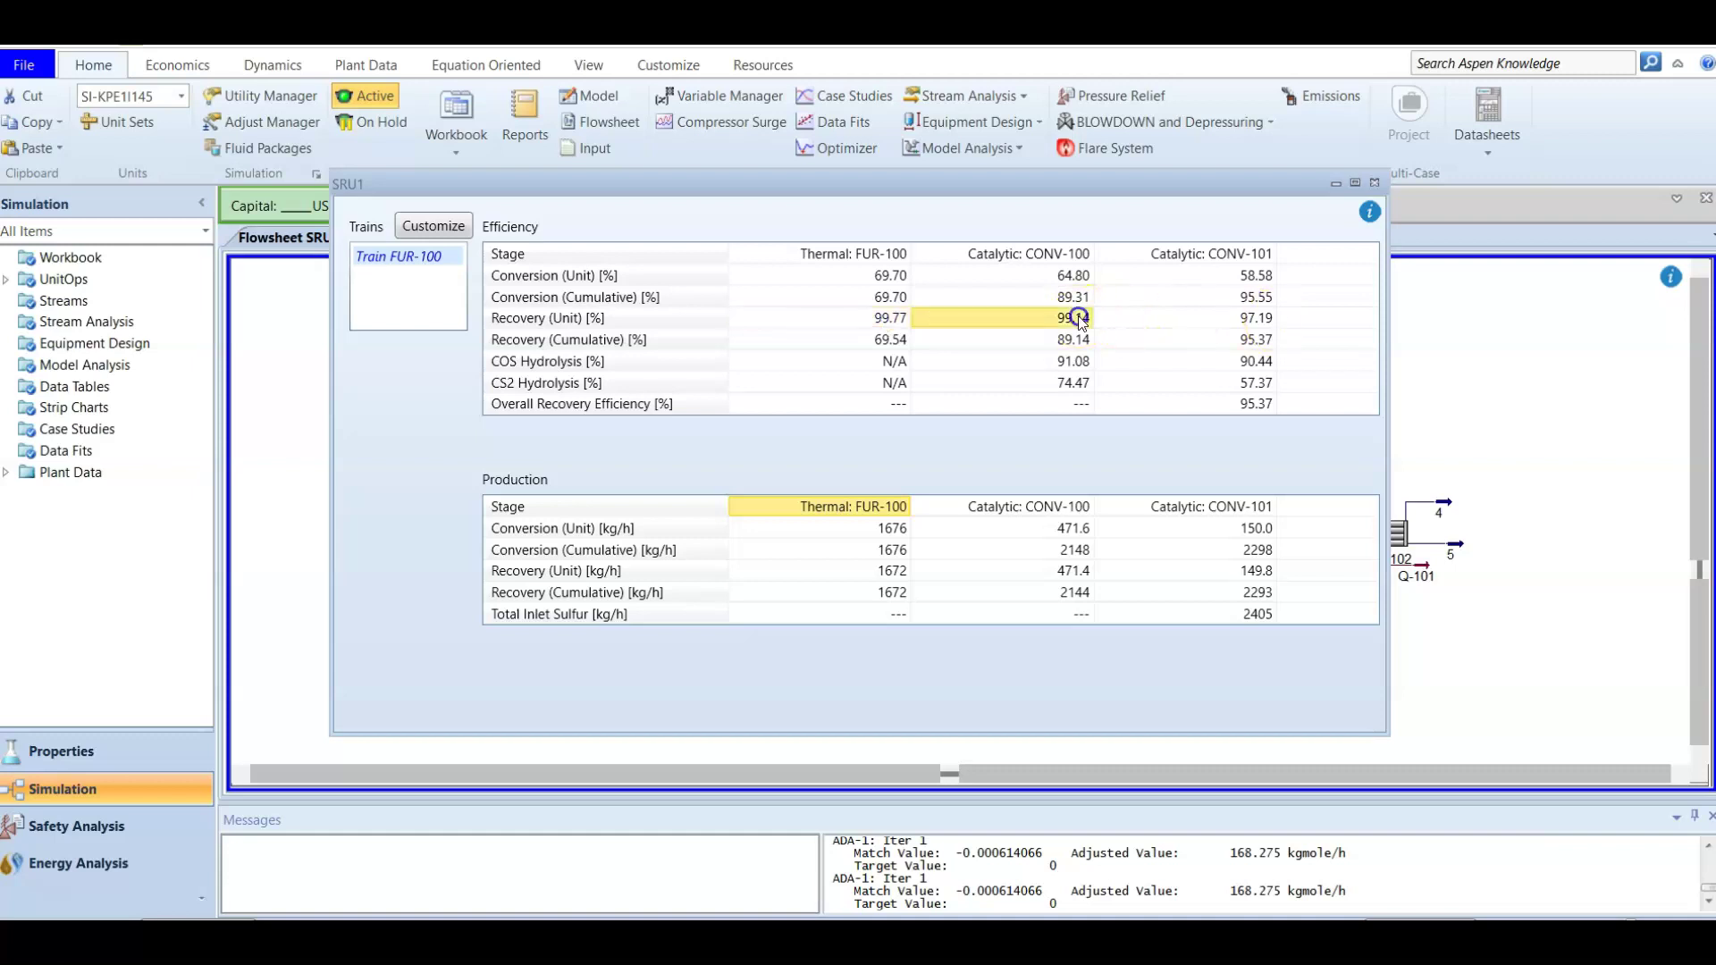
click(1205, 319)
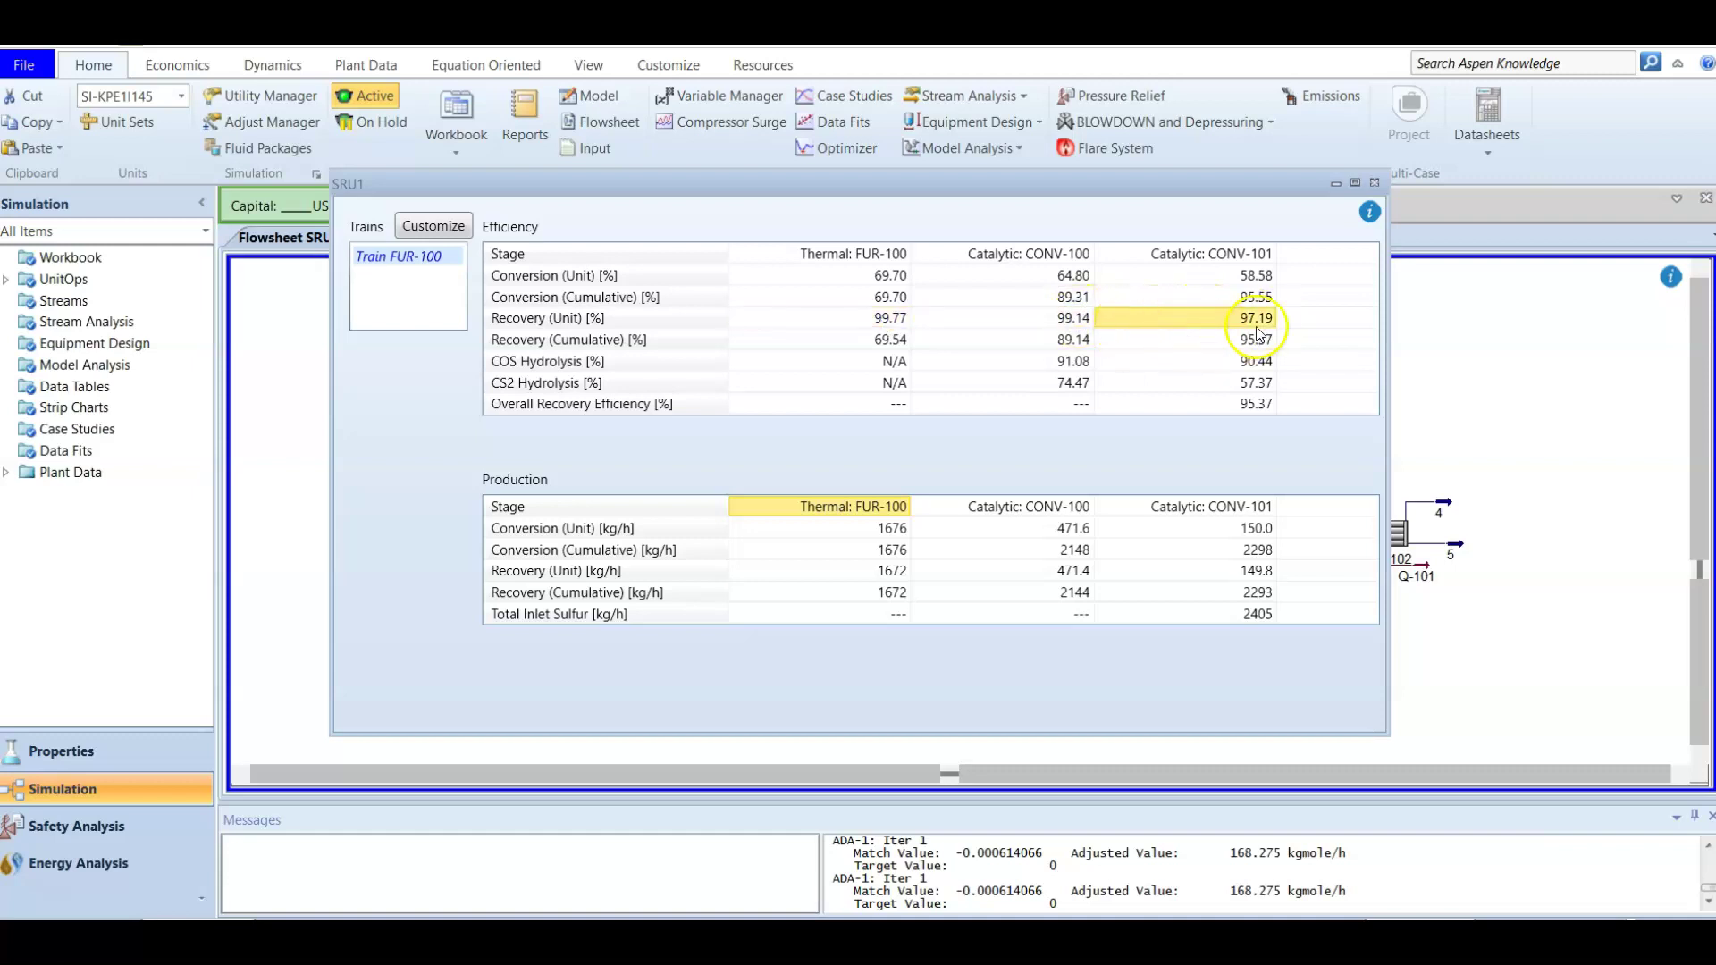